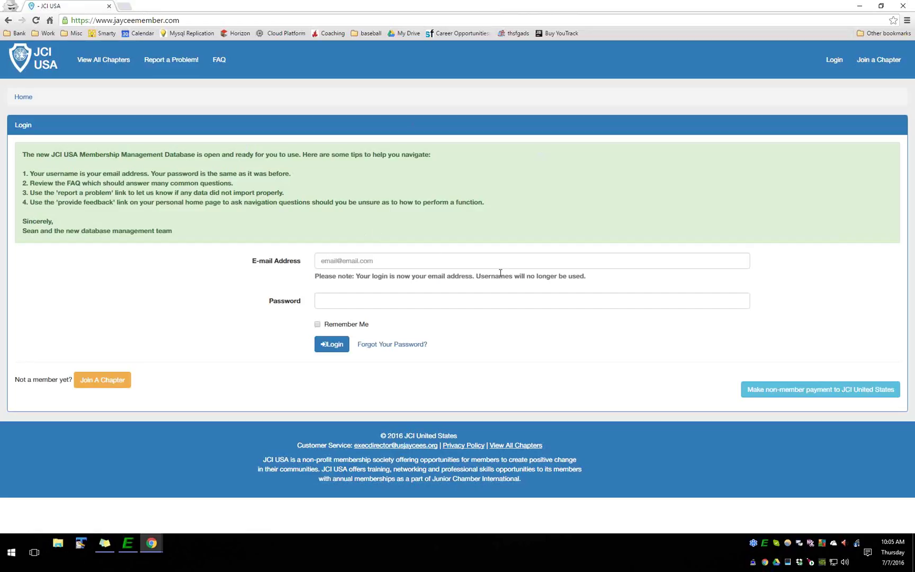
Open the chapter join form, choosing CA Long Beach under California from the full chapter list, and select the page's web address
left_click(101, 380)
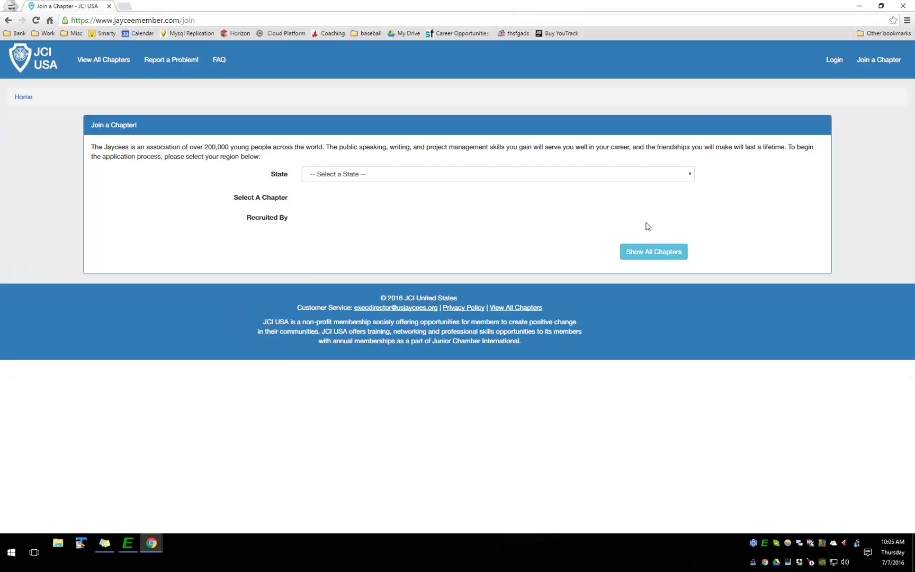
left_click(650, 253)
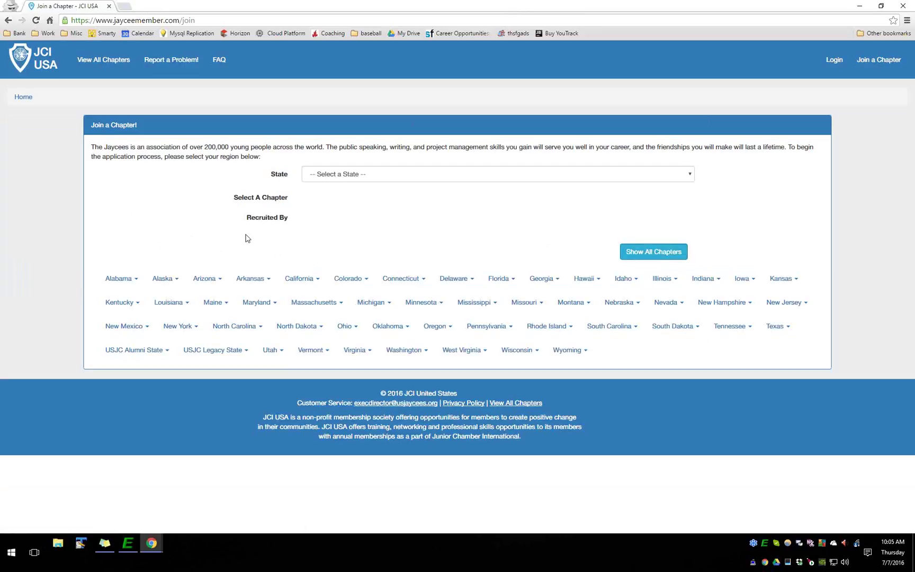
left_click(305, 281)
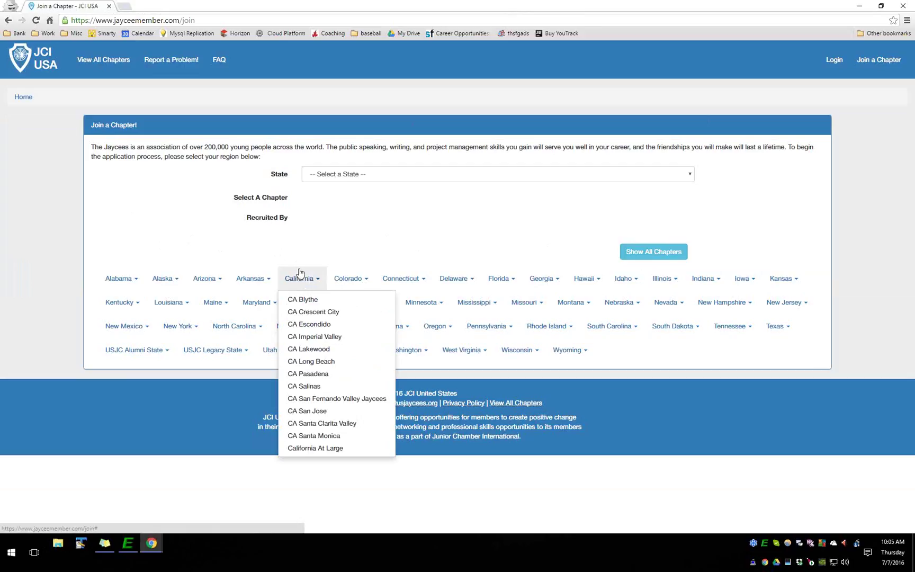
left_click(336, 364)
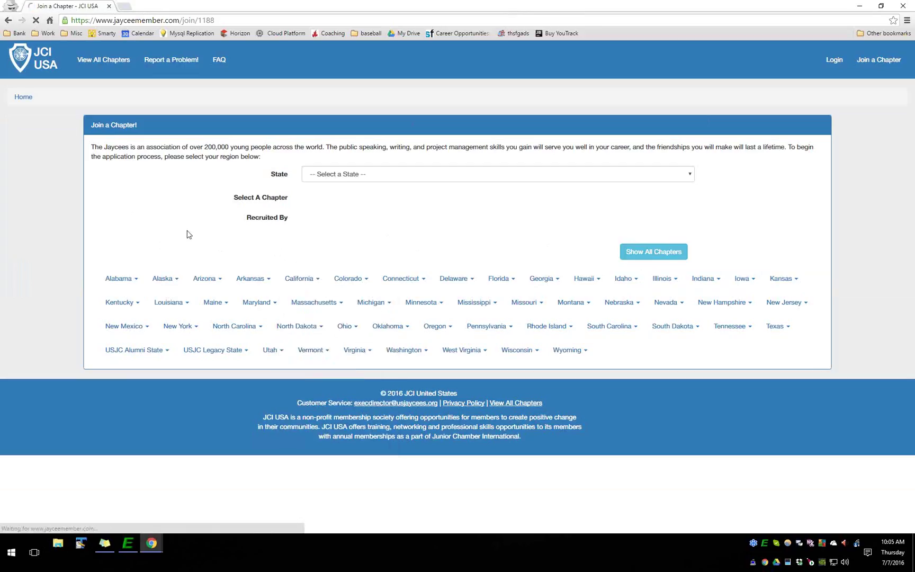
left_click(229, 21)
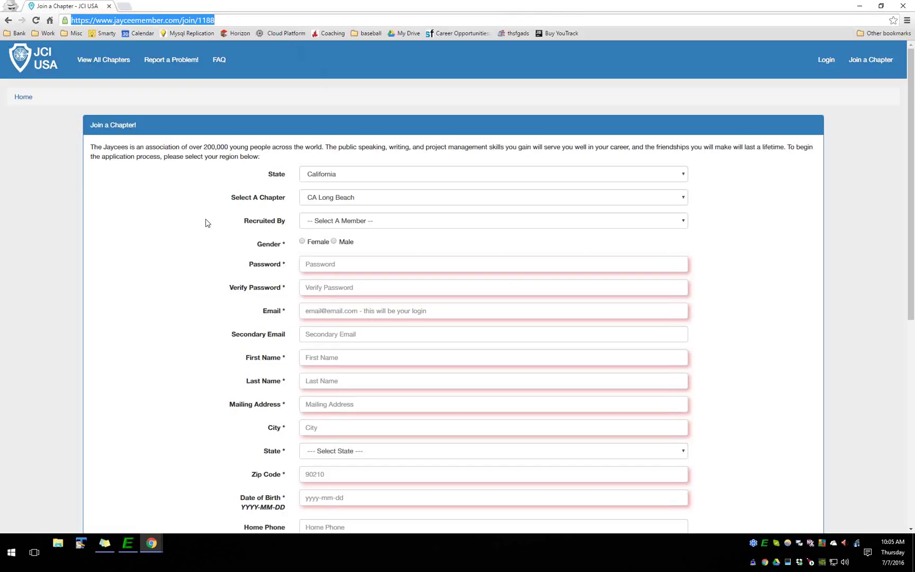
Check the recruiter options and the password fields in the CA Long Beach join form
left_click(356, 224)
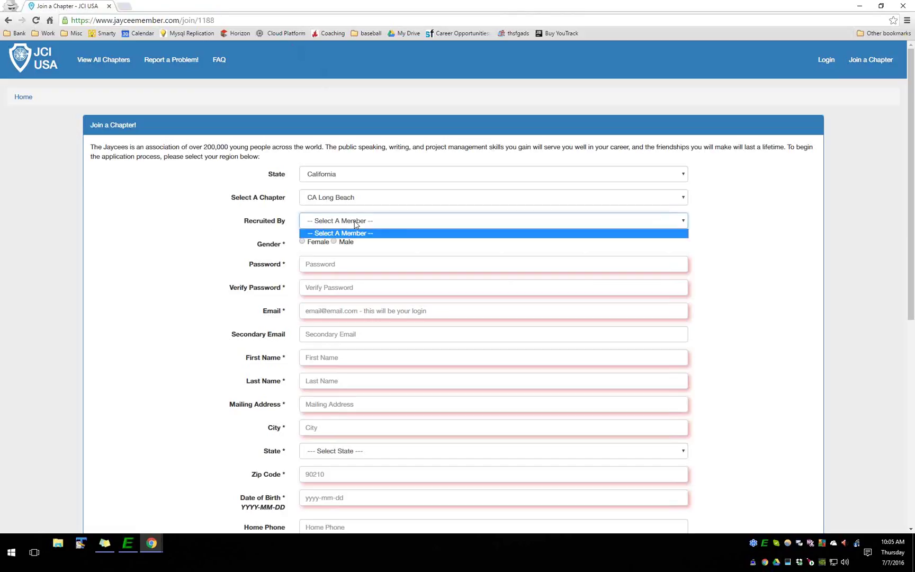
left_click(356, 223)
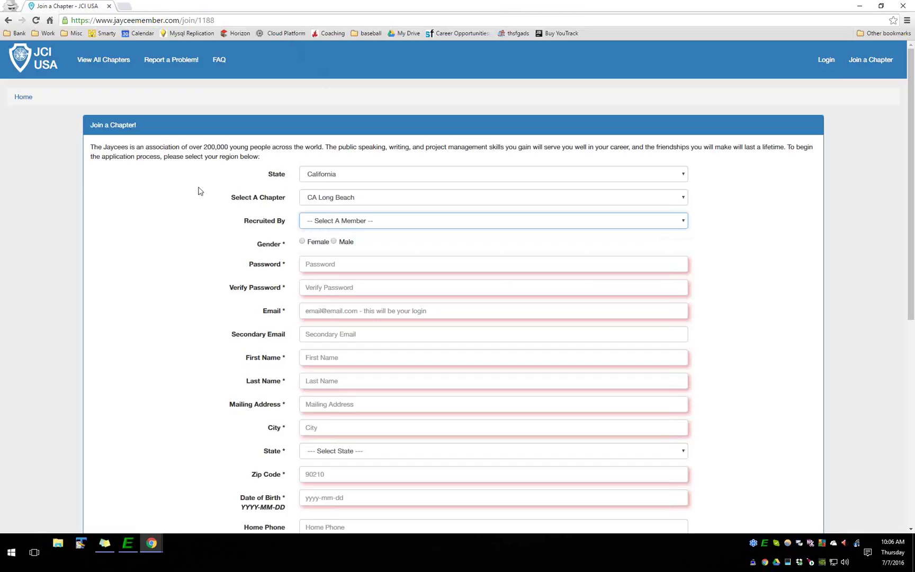
left_click(348, 225)
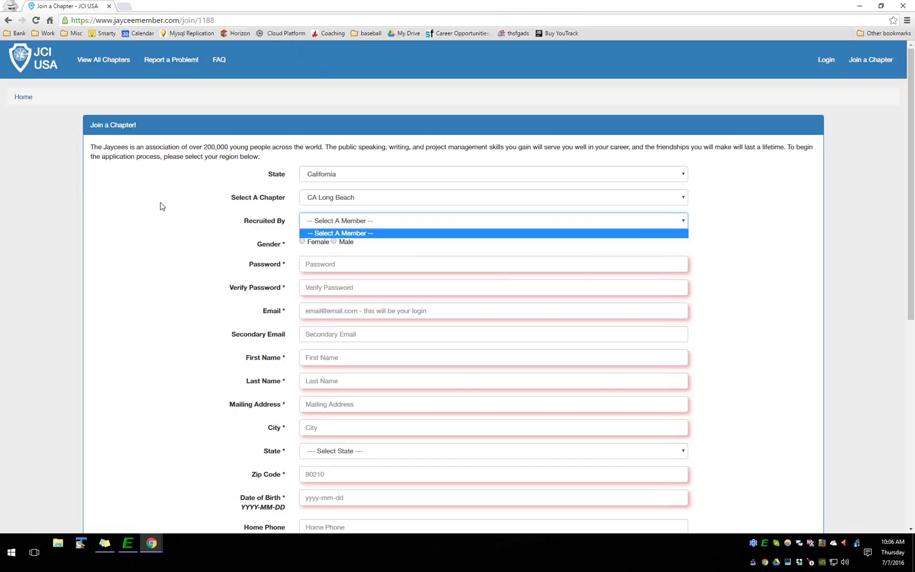
left_click(182, 208)
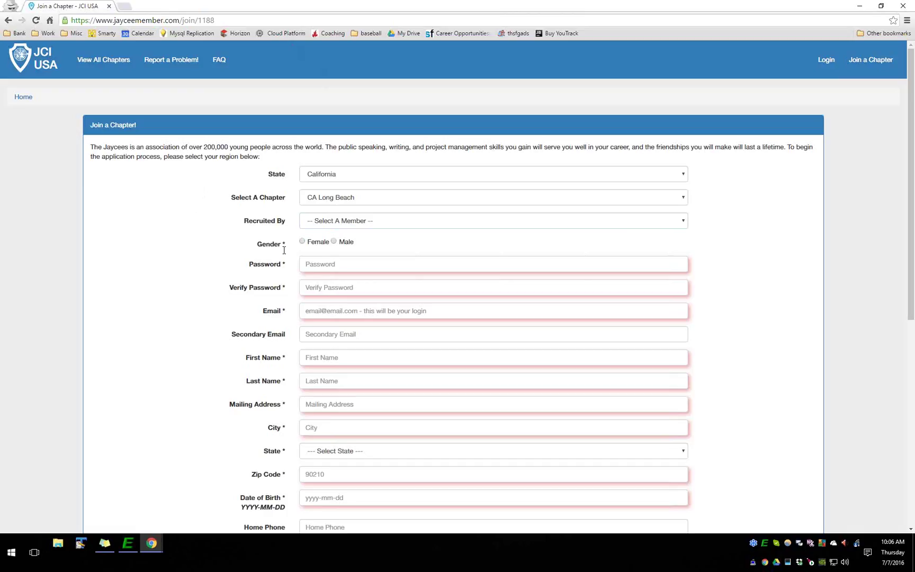
left_click(469, 265)
left_click(463, 282)
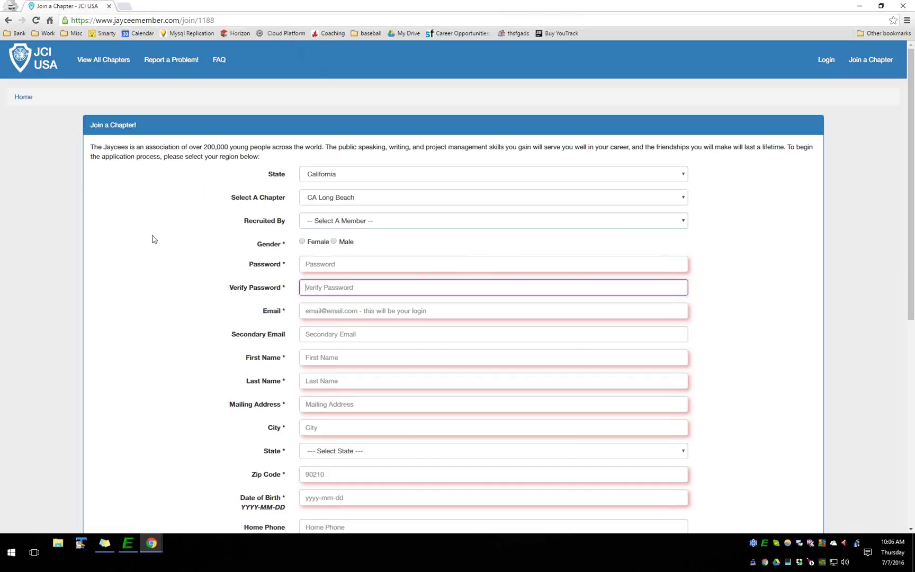
Switch to the browser window with the logged-in member dashboard and open the new member form for MI Frankenmuth
key("alt+Tab")
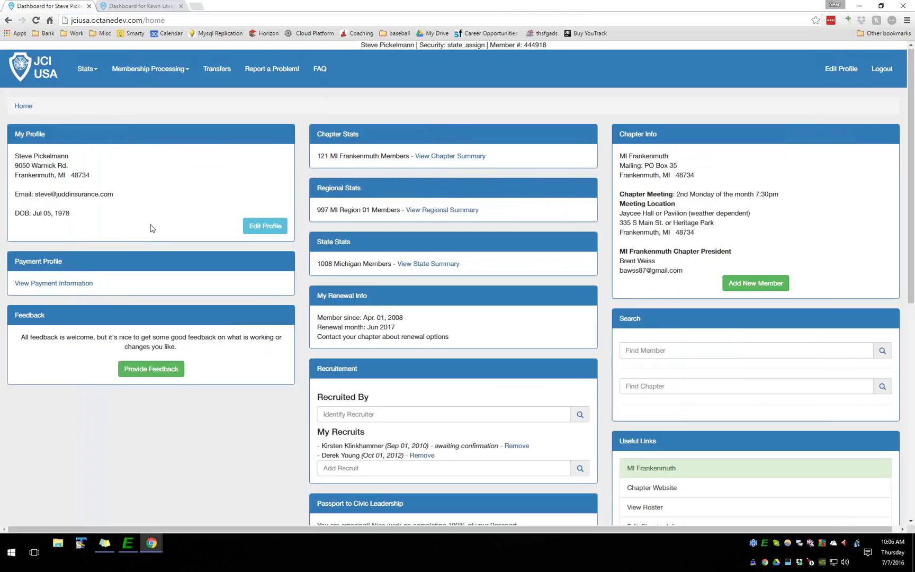
scroll(151, 227, "down", 1)
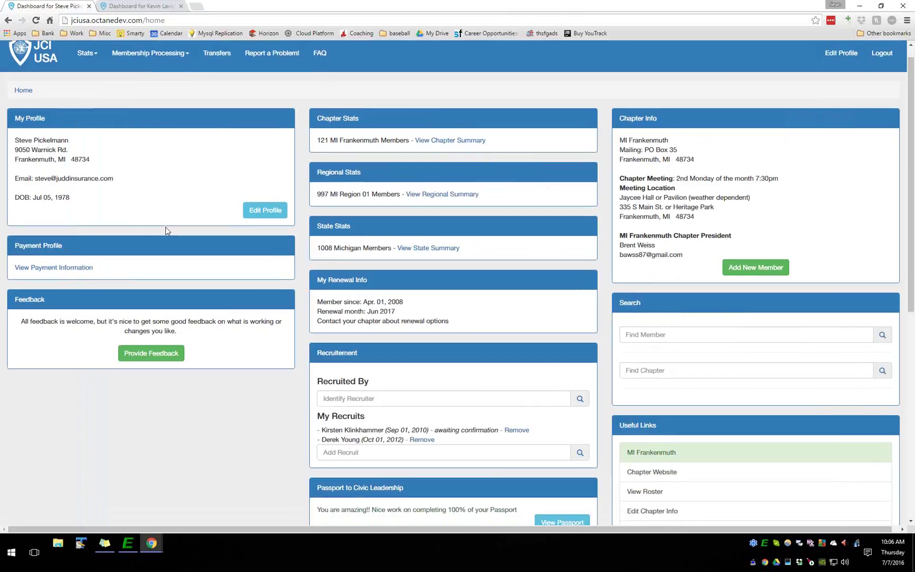
key("ctrl+l")
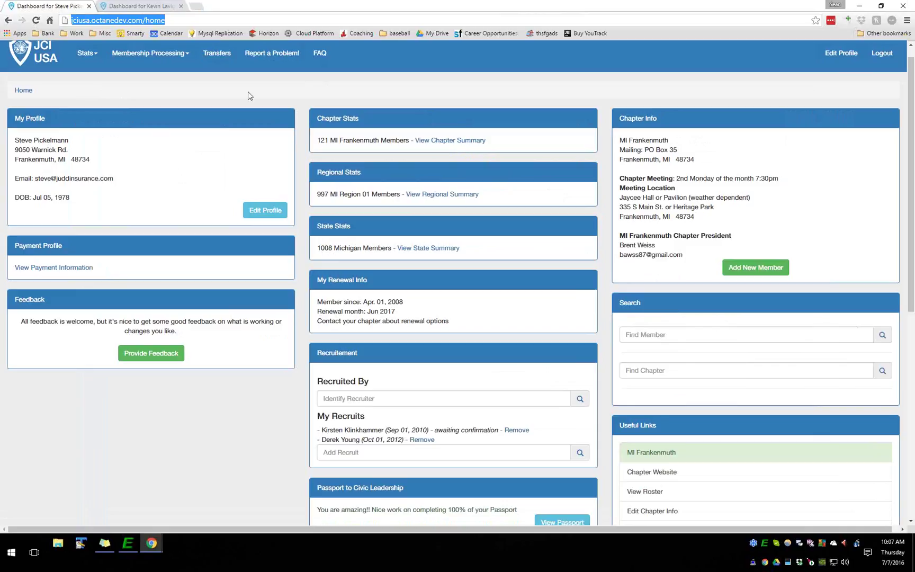
scroll(570, 136, "down", 1)
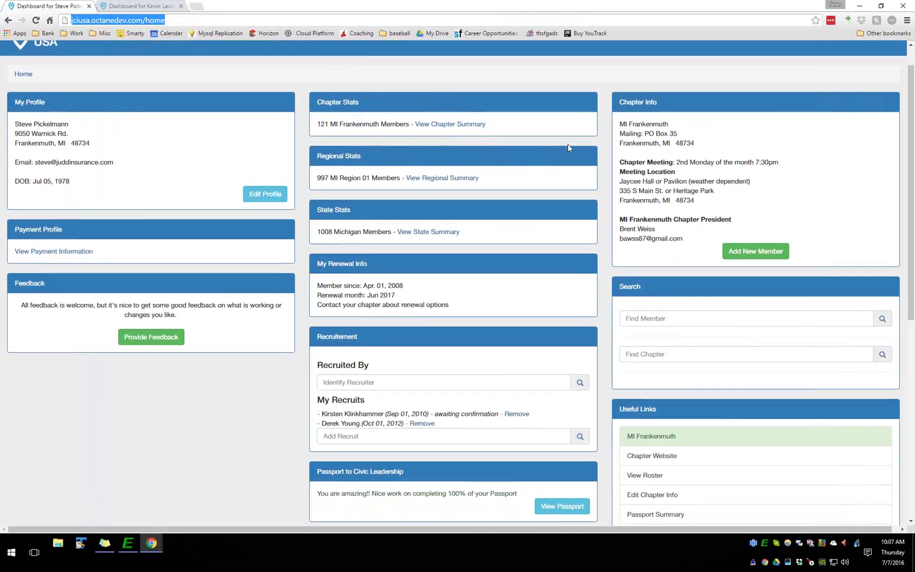
left_click(766, 252)
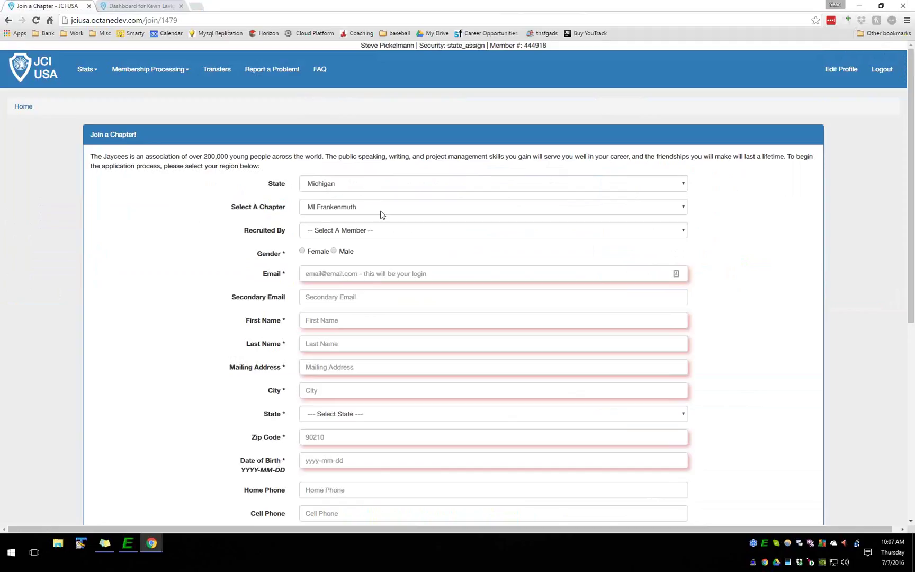
Check the recruiter options in the MI Frankenmuth new member form and return to the member dashboard
left_click(389, 230)
left_click(391, 231)
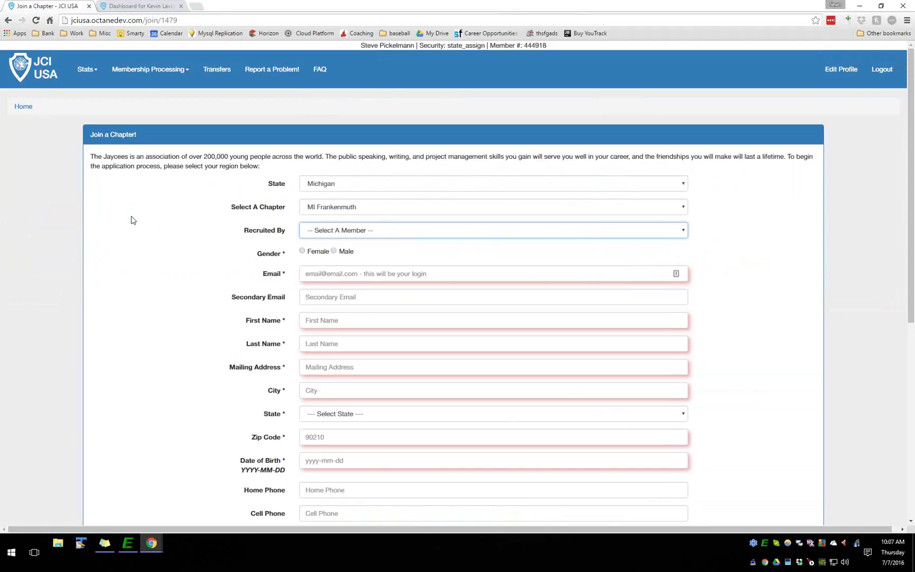
left_click(402, 232)
left_click(402, 233)
key("alt+Left")
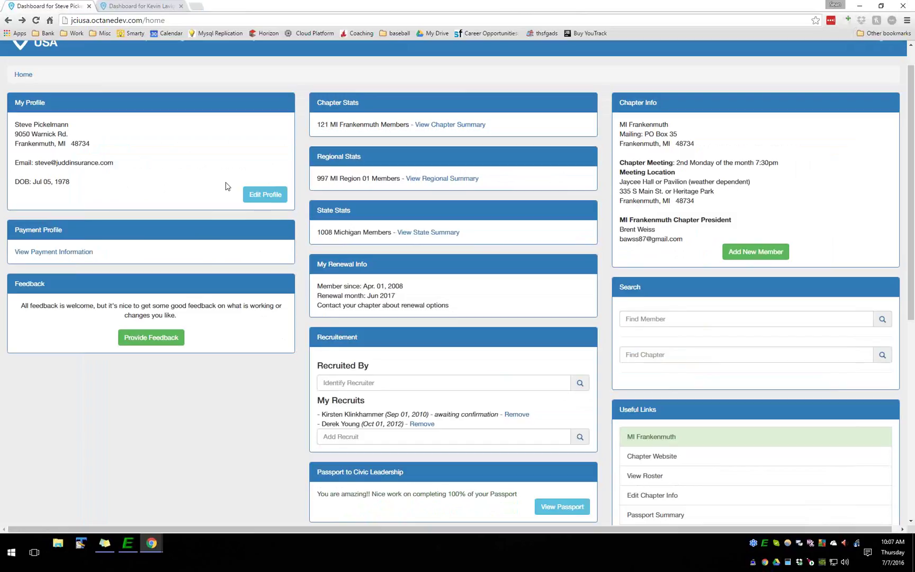
Look over the member dashboard's sections and the available chapter, district, region and state statistics pages
scroll(221, 180, "down", 1)
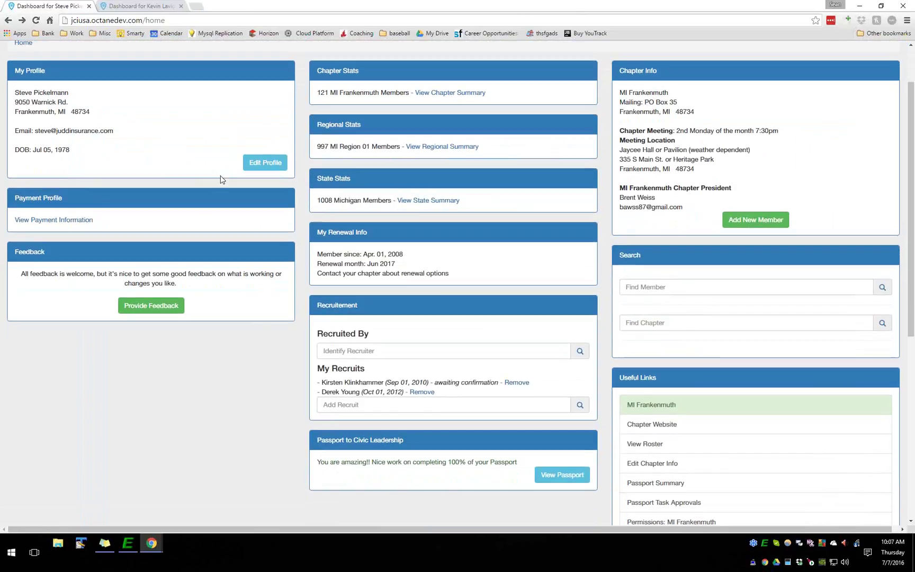
scroll(221, 179, "down", 1)
scroll(221, 179, "up", 2)
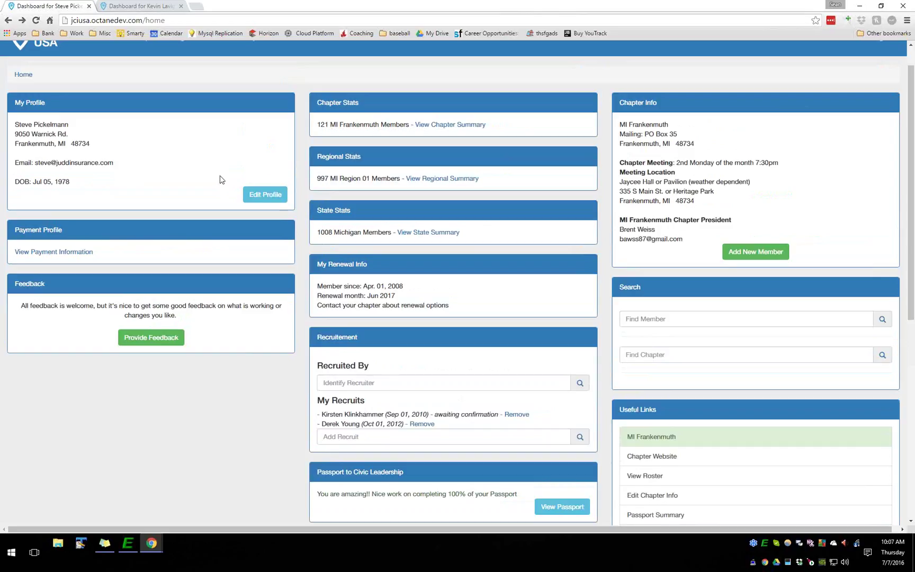
scroll(232, 162, "up", 1)
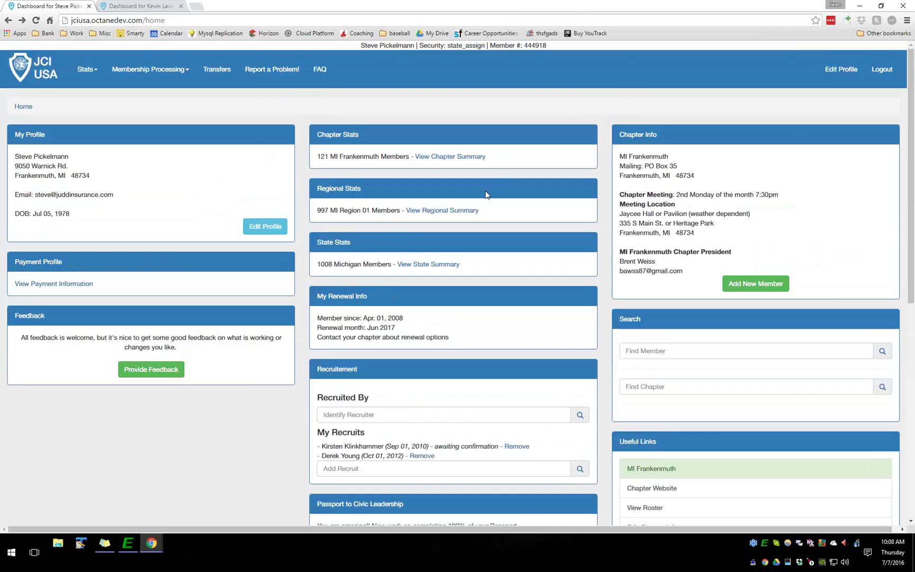
left_click(86, 69)
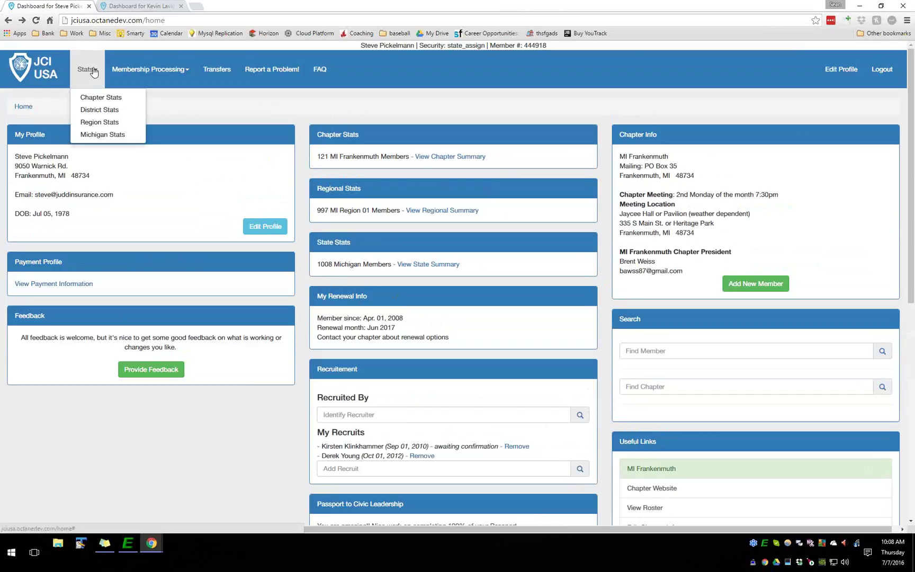
left_click(99, 80)
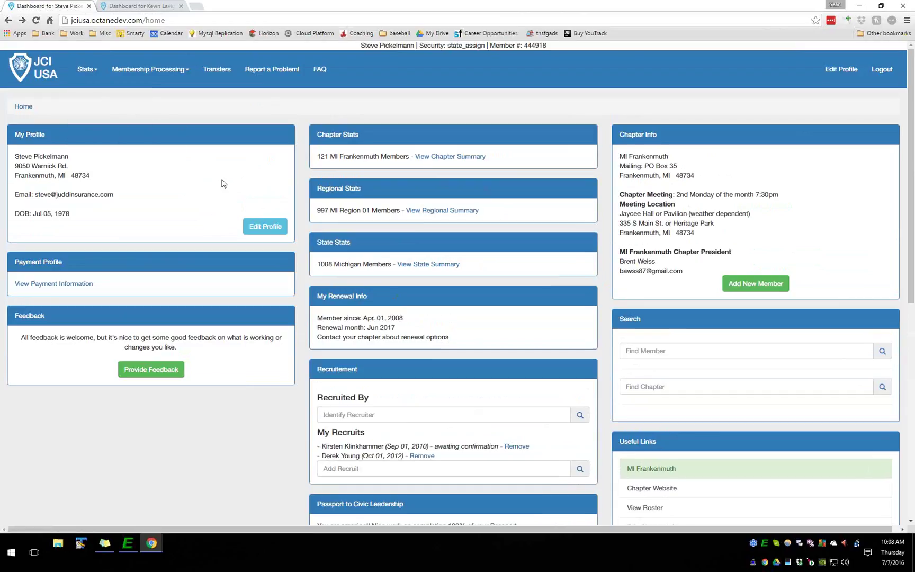
Search for the member's recruiter by first name and assign the matching MI Ann Arbor member as recruiter
scroll(249, 228, "down", 1)
scroll(304, 332, "down", 1)
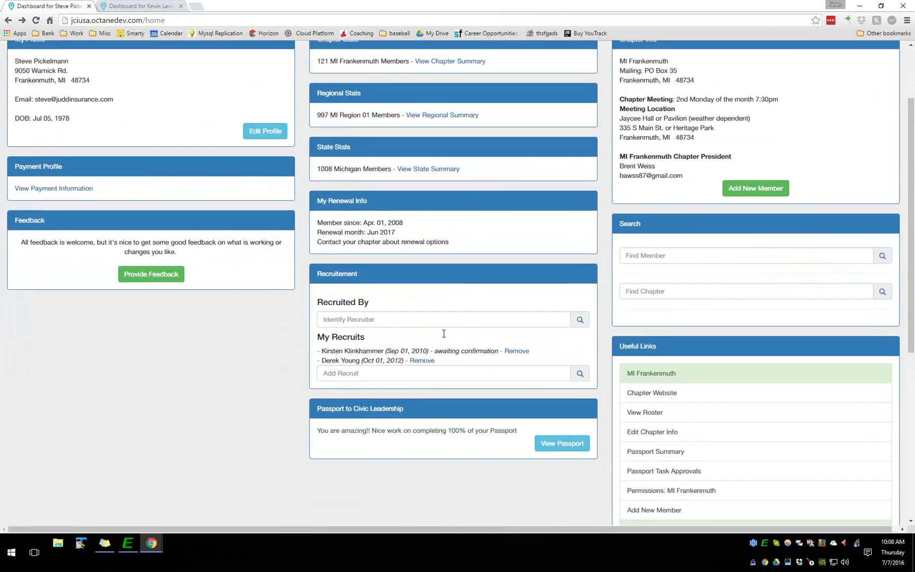
left_click(320, 320)
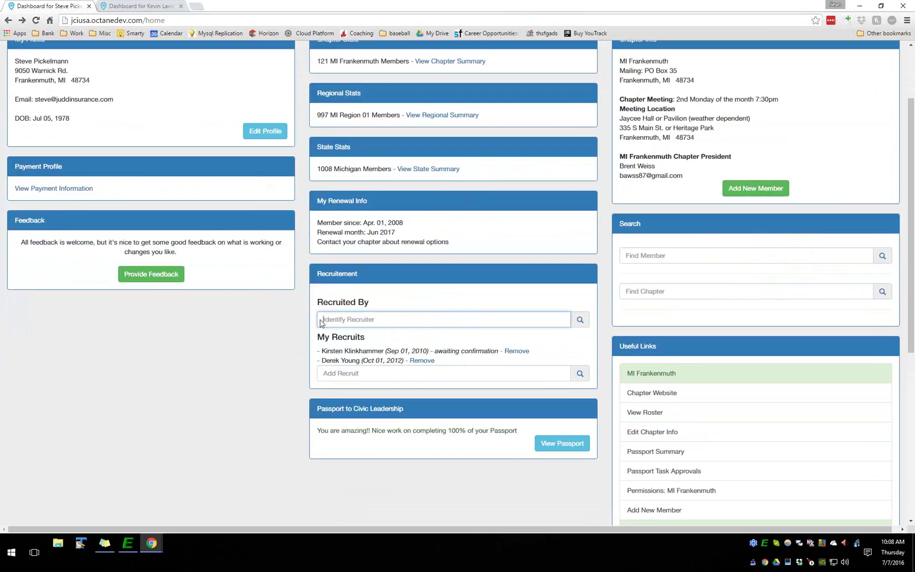
type("bob")
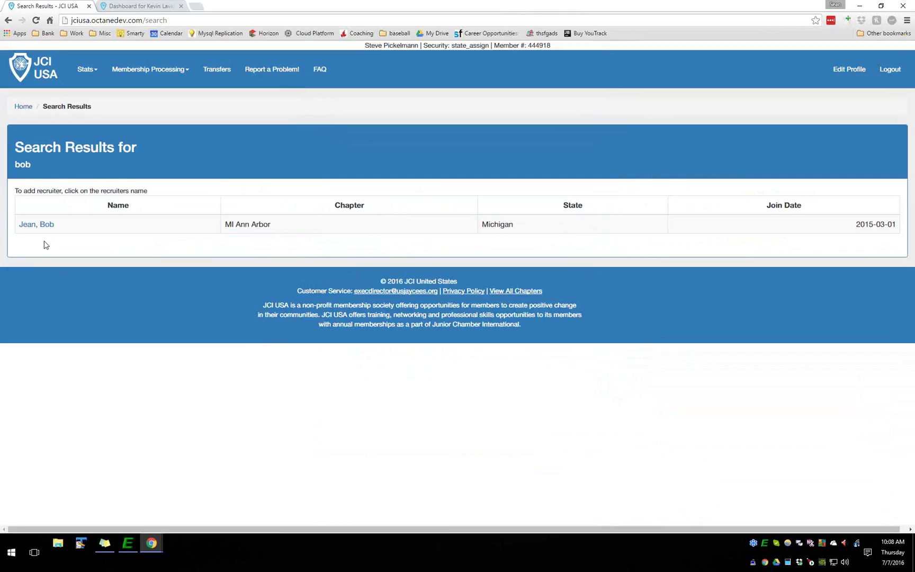
left_click(43, 228)
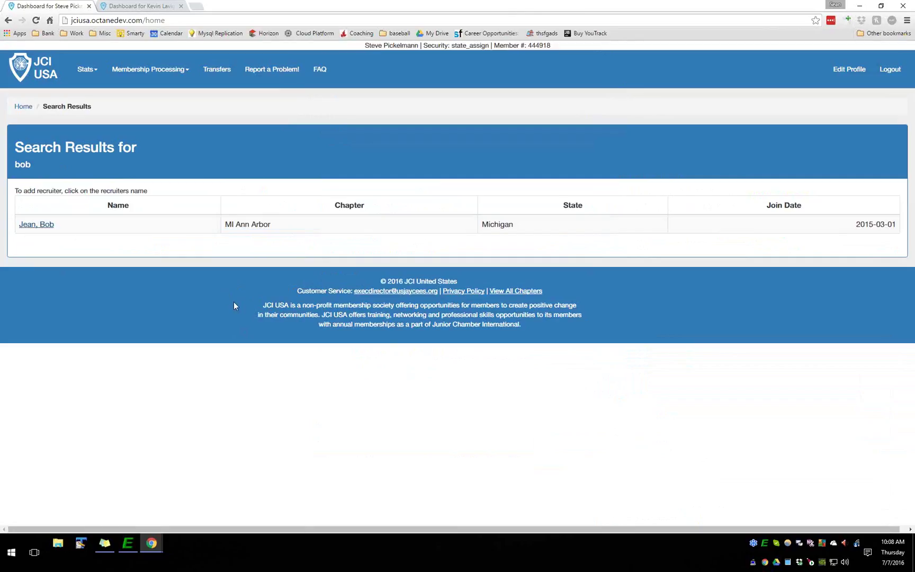
scroll(267, 304, "down", 2)
scroll(266, 302, "down", 2)
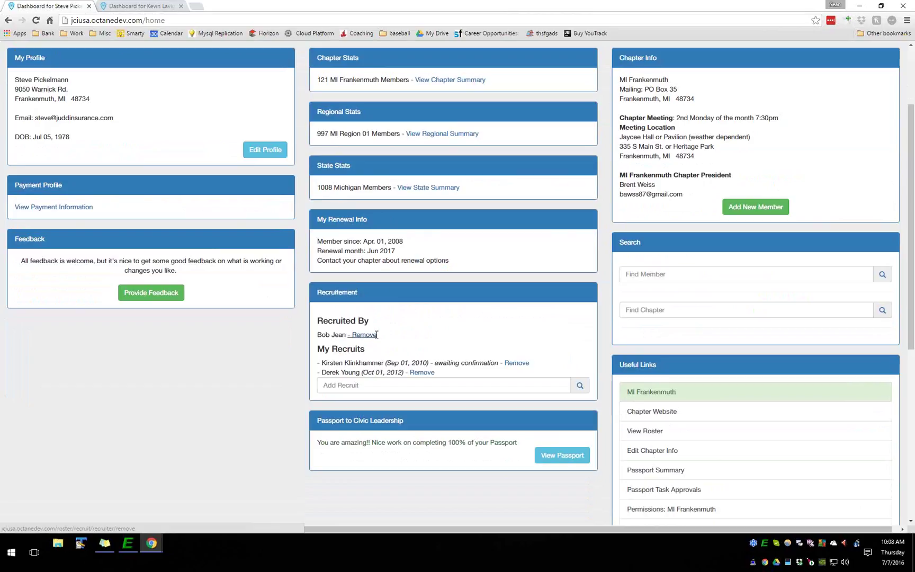
scroll(402, 318, "down", 1)
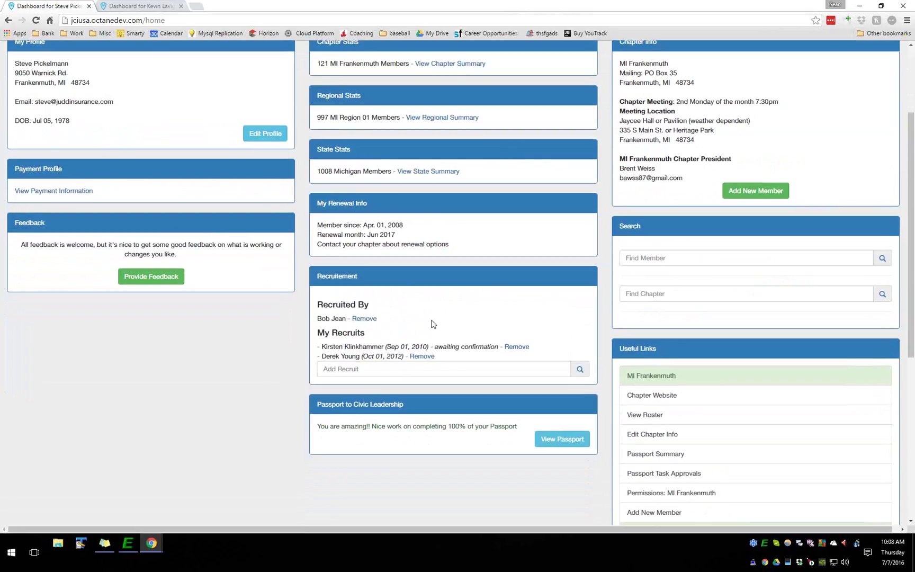
Examine the field for adding a recruit and the confirmation status of the first entry under My Recruits
left_click(379, 367)
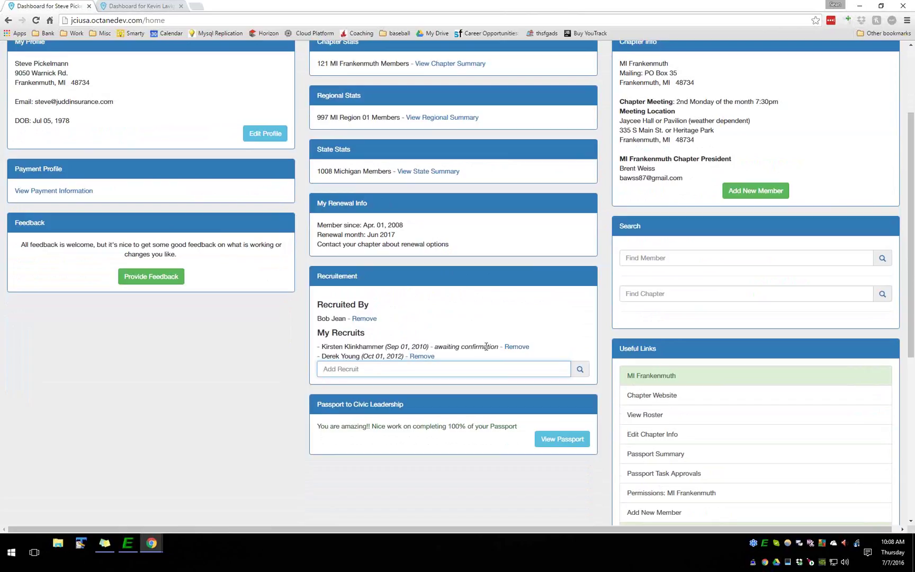
left_click_drag(492, 347, 462, 348)
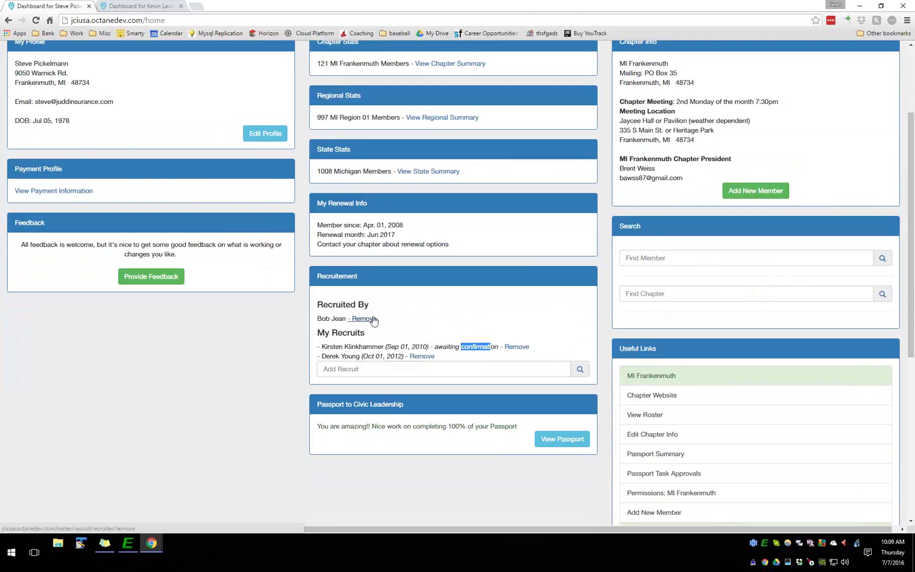
left_click(421, 351)
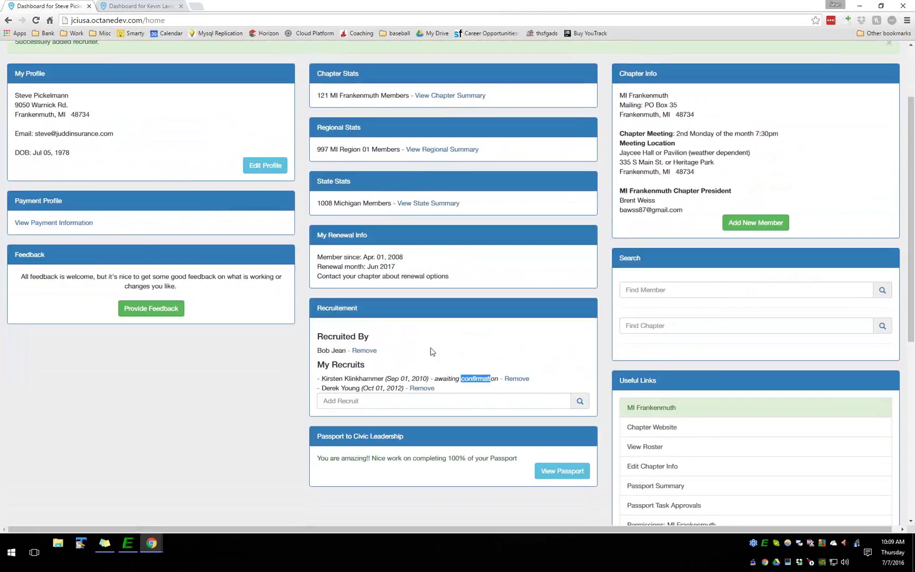
Open the member's Passport to Civic Leadership certification page and review the tasks for each degree
scroll(431, 352, "down", 1)
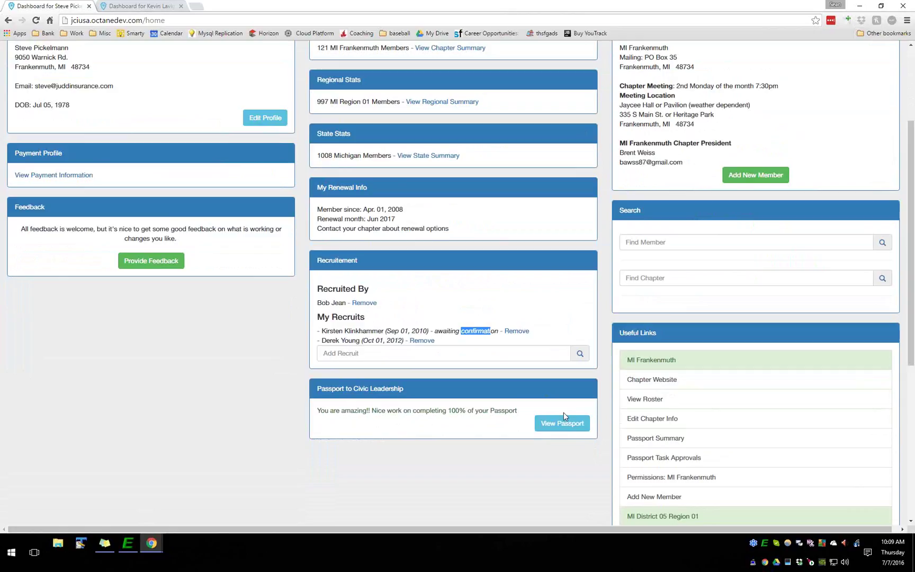
scroll(492, 391, "down", 2)
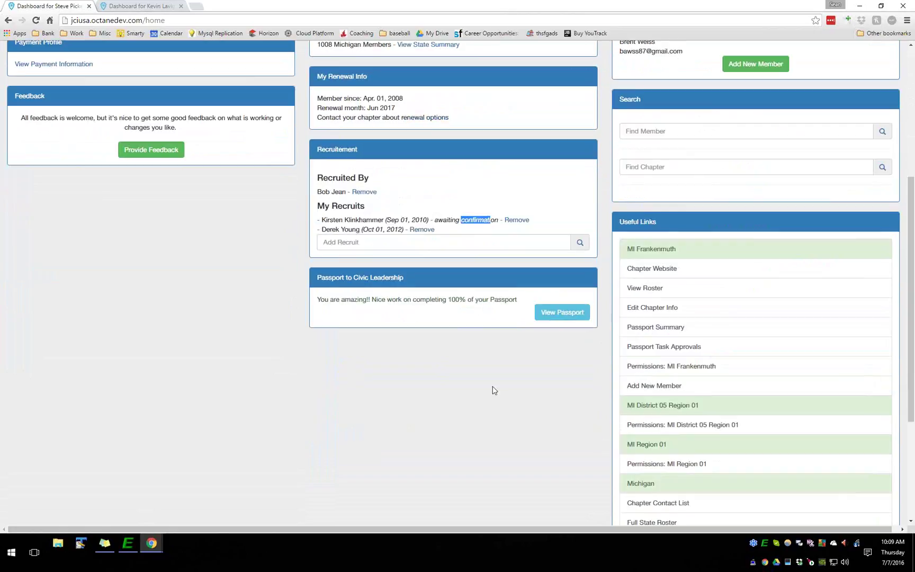
left_click(553, 315)
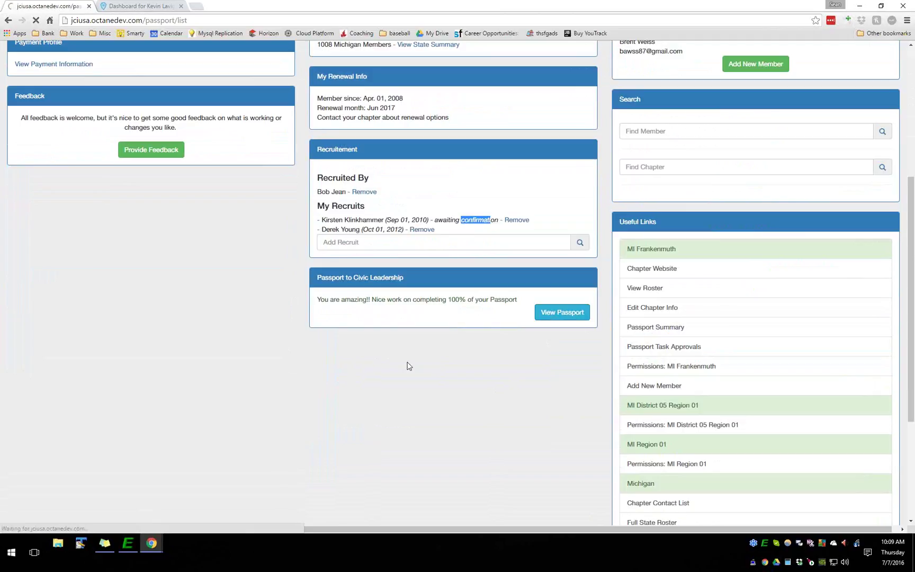
scroll(426, 365, "down", 5)
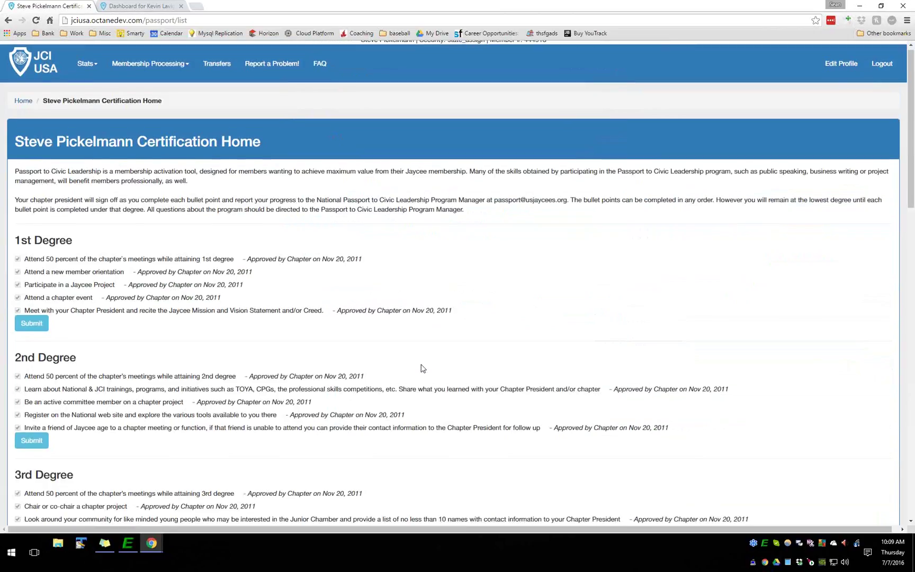
Read through the certification page's degree task lists, from the 1st Degree down past the 7th, with their chapter approval dates
scroll(427, 364, "down", 10)
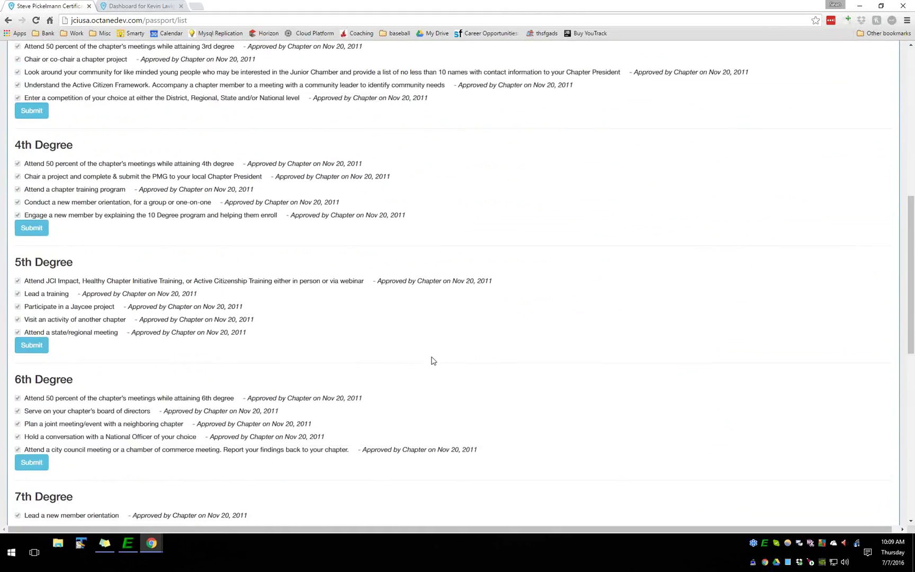
scroll(434, 359, "down", 4)
scroll(433, 358, "up", 18)
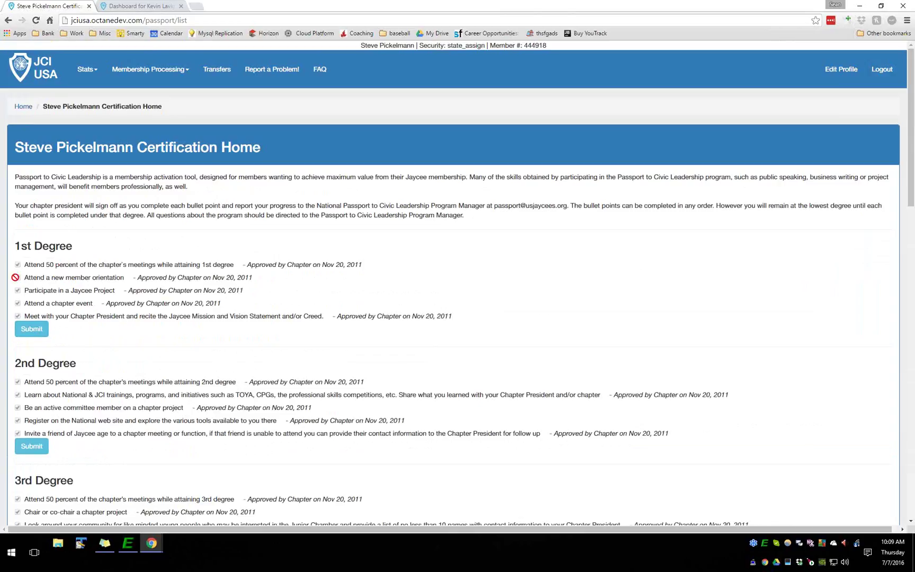
scroll(37, 302, "down", 2)
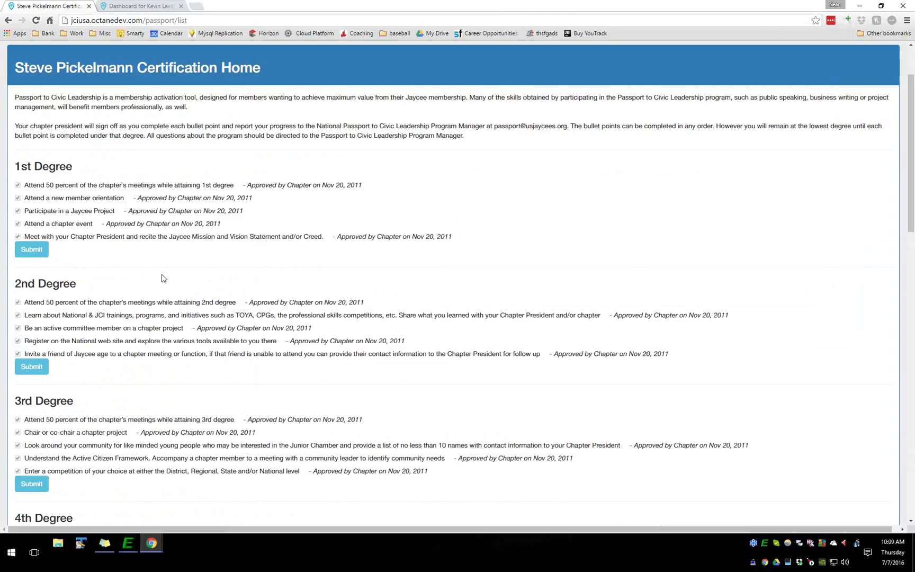
Return to the member dashboard and open the Passport Task Approvals page for the MI Frankenmuth chapter
key("alt+Left")
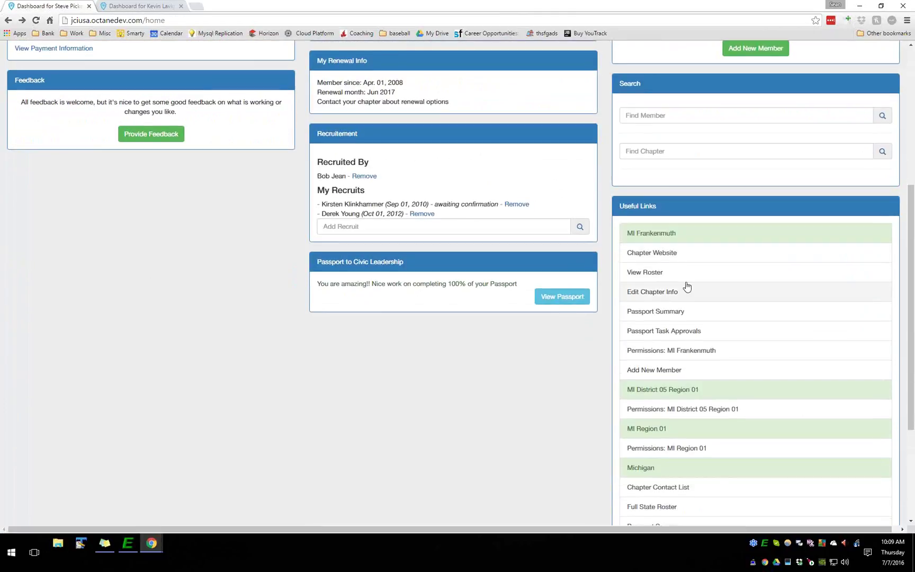
left_click(694, 333)
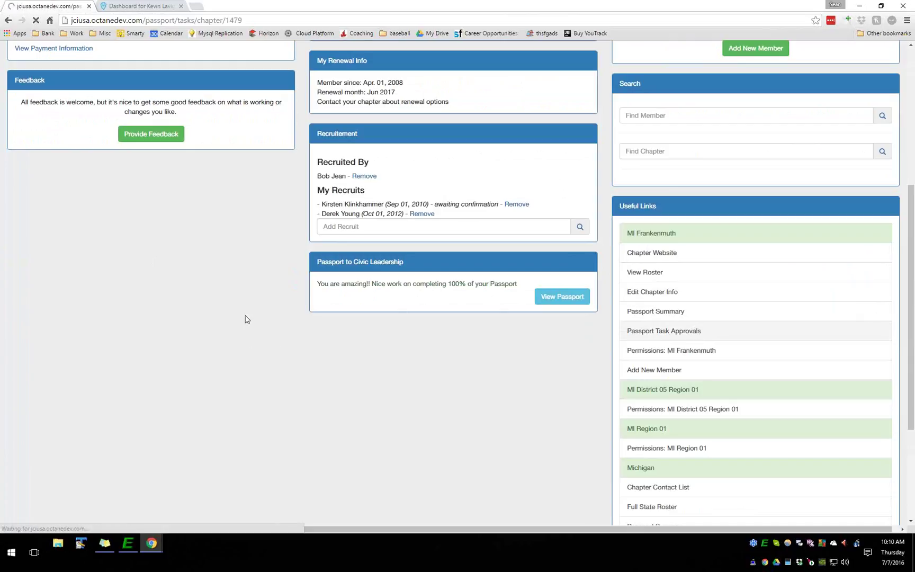
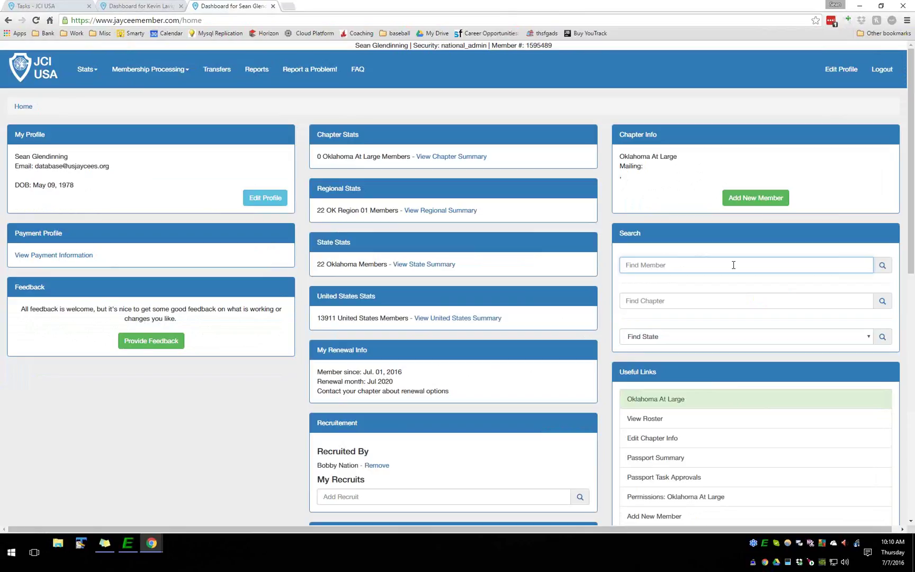
key("ctrl+Tab")
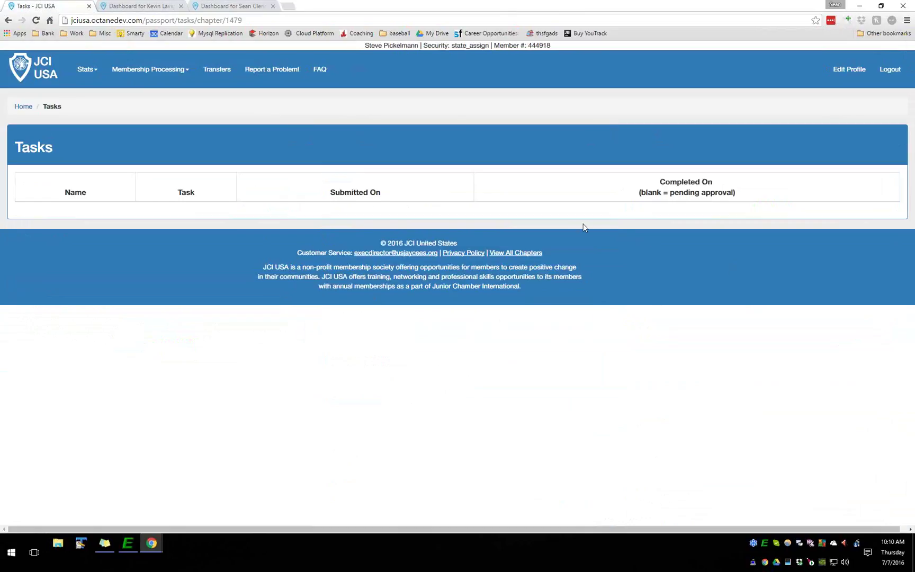
Copy the member's last name from the dashboard profile, search for it on jayceemember.com and sign in as that member
key("alt+Left")
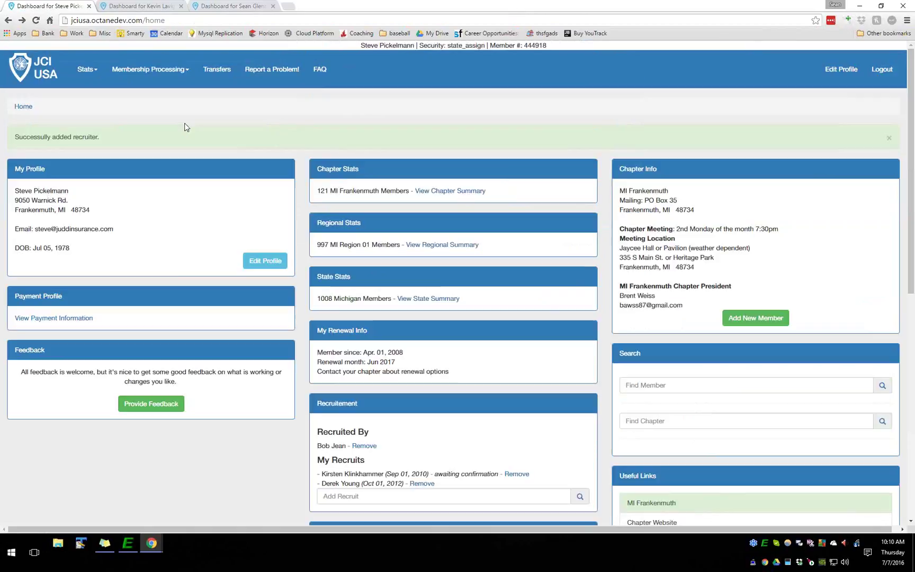
double_click(50, 191)
key("ctrl+c")
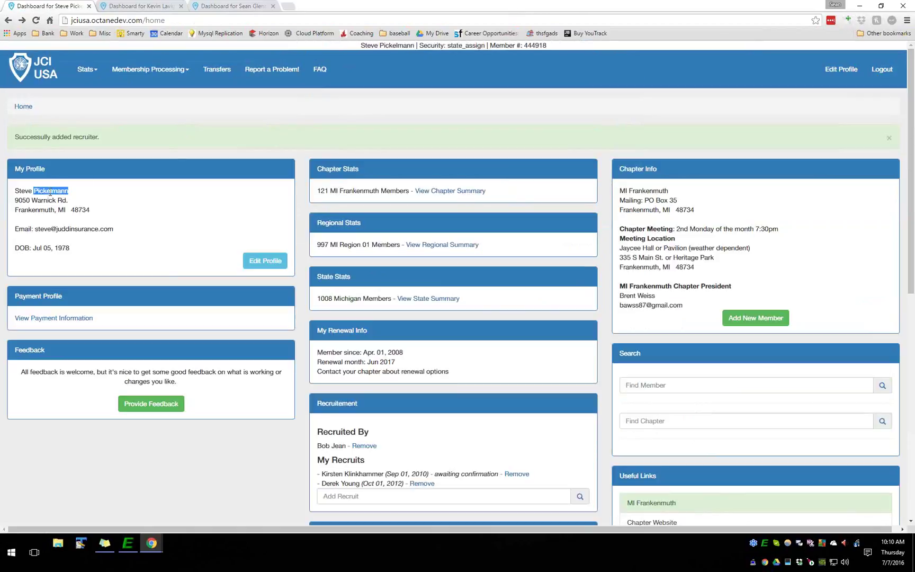
key("ctrl+3")
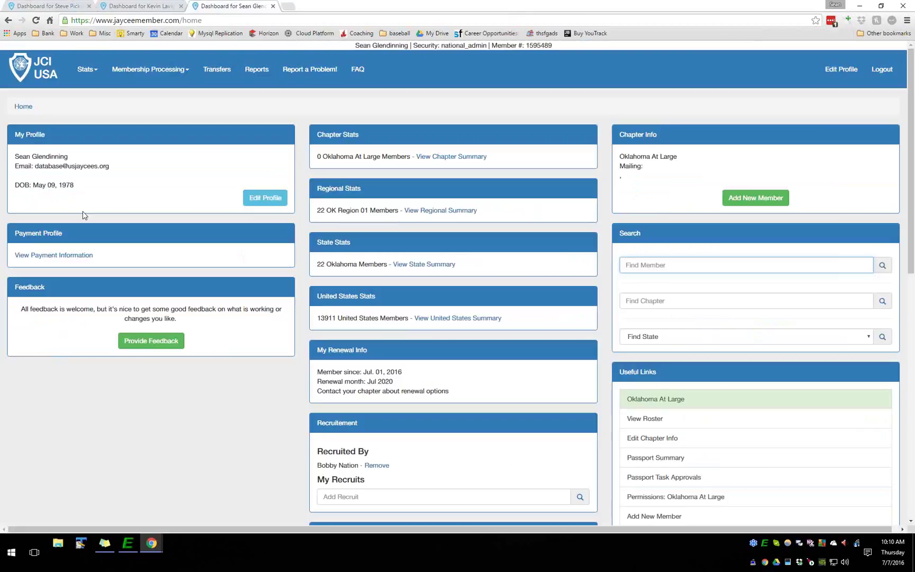
key("ctrl+v")
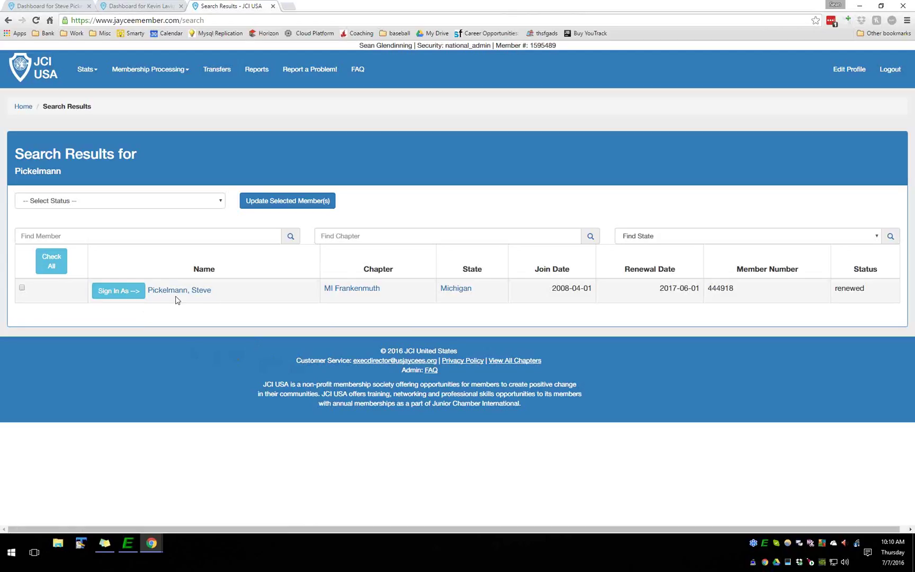
left_click(125, 290)
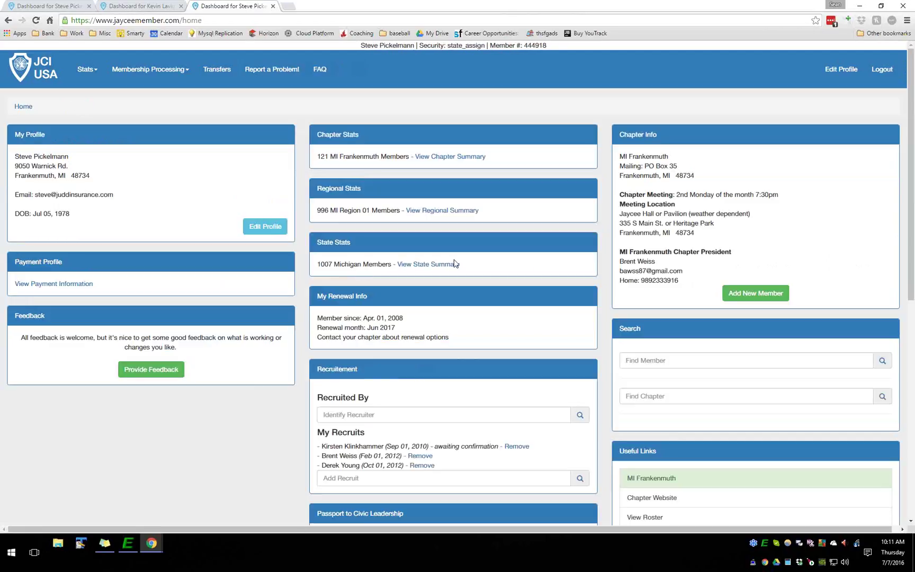
Open MI Frankenmuth's Passport Task Approvals on jayceemember.com and look over the submitted tasks with their approve and decline options
scroll(450, 344, "down", 2)
scroll(449, 345, "down", 3)
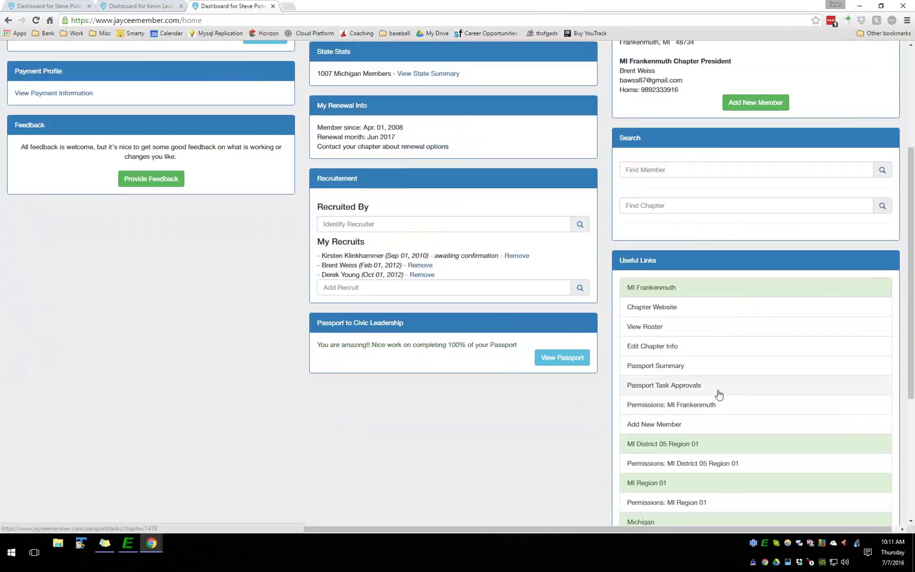
left_click(694, 386)
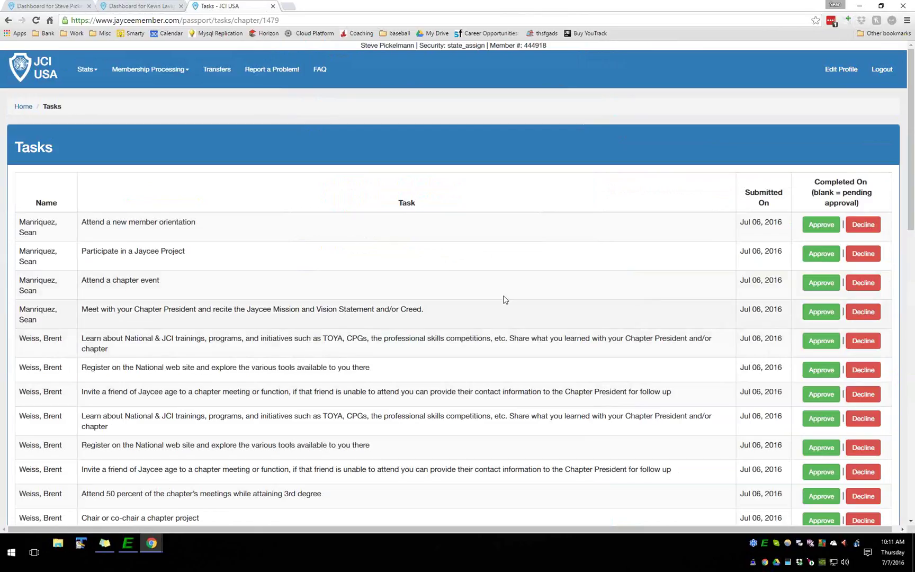
scroll(546, 294, "down", 1)
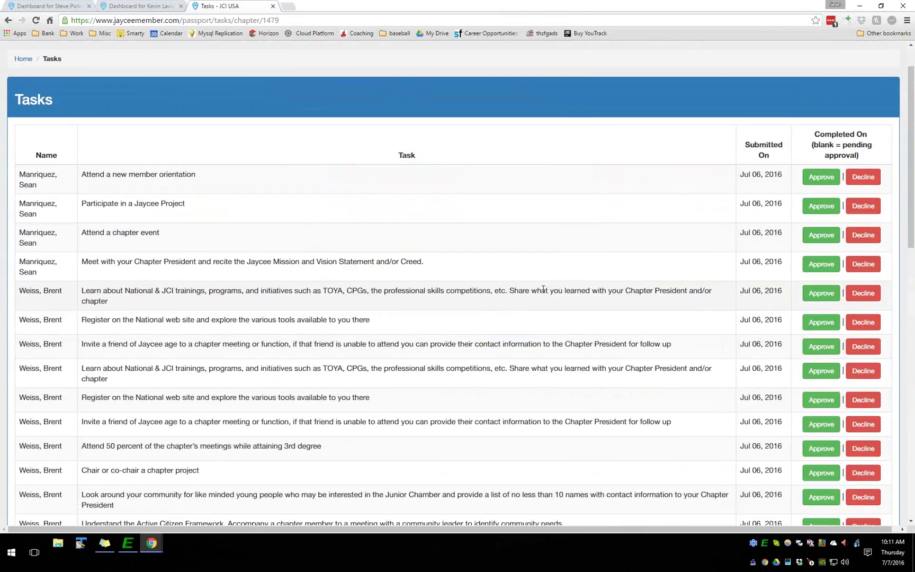
scroll(544, 289, "down", 2)
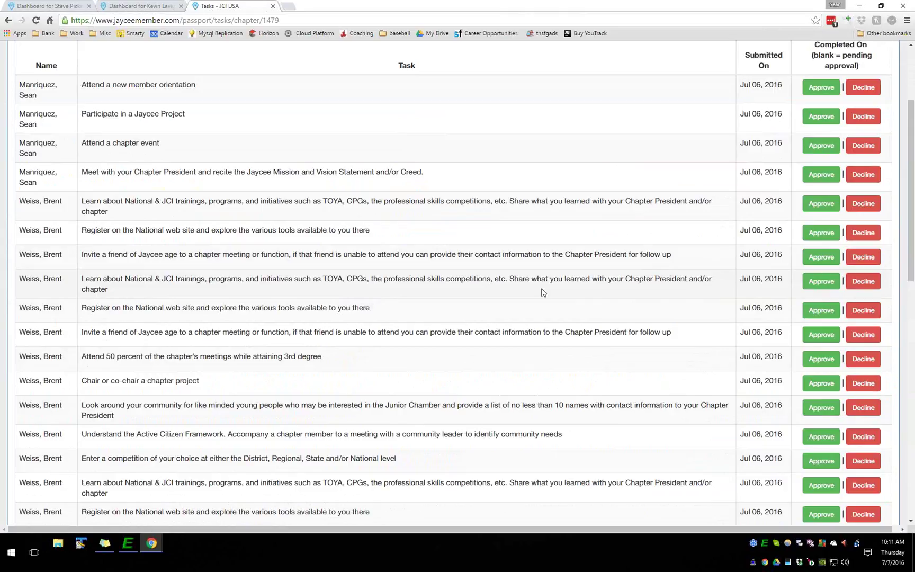
scroll(543, 293, "down", 12)
scroll(542, 288, "up", 3)
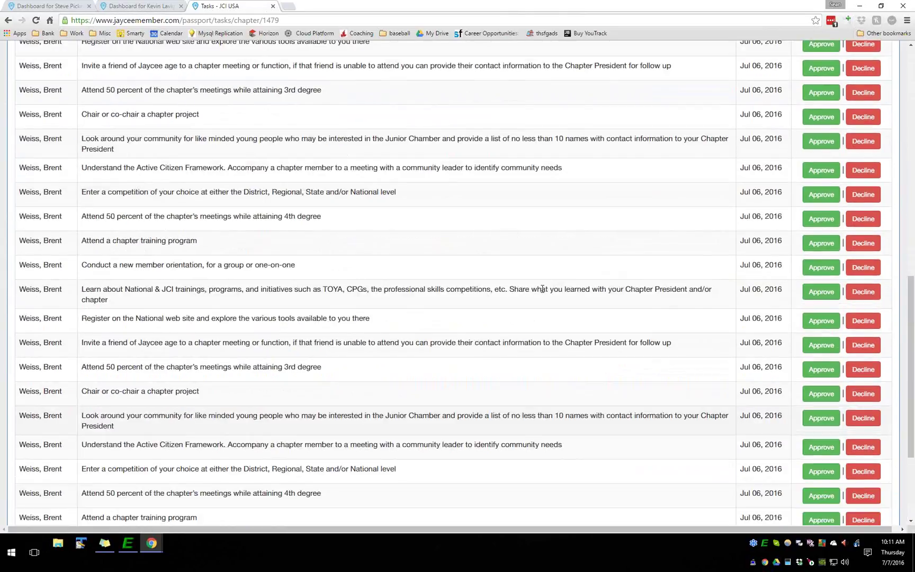
scroll(543, 290, "up", 12)
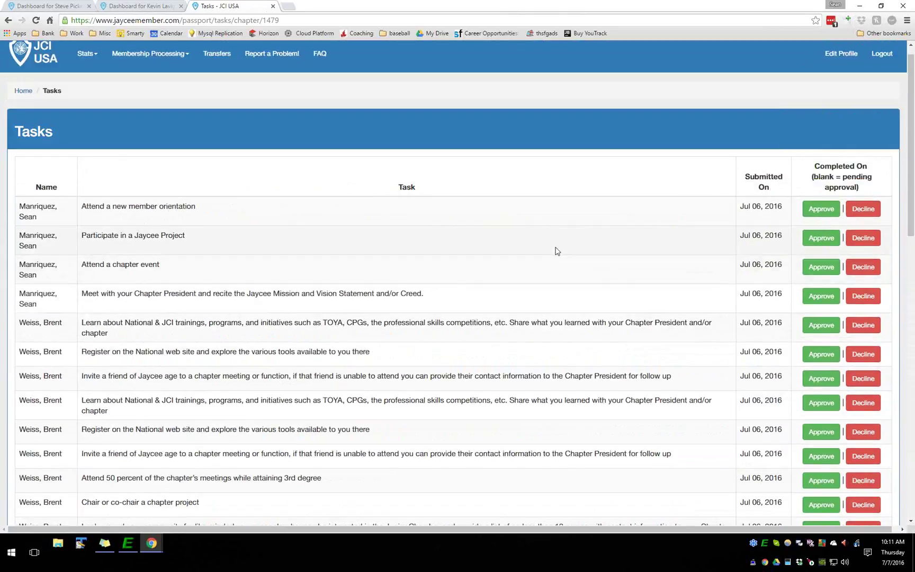
scroll(557, 252, "down", 1)
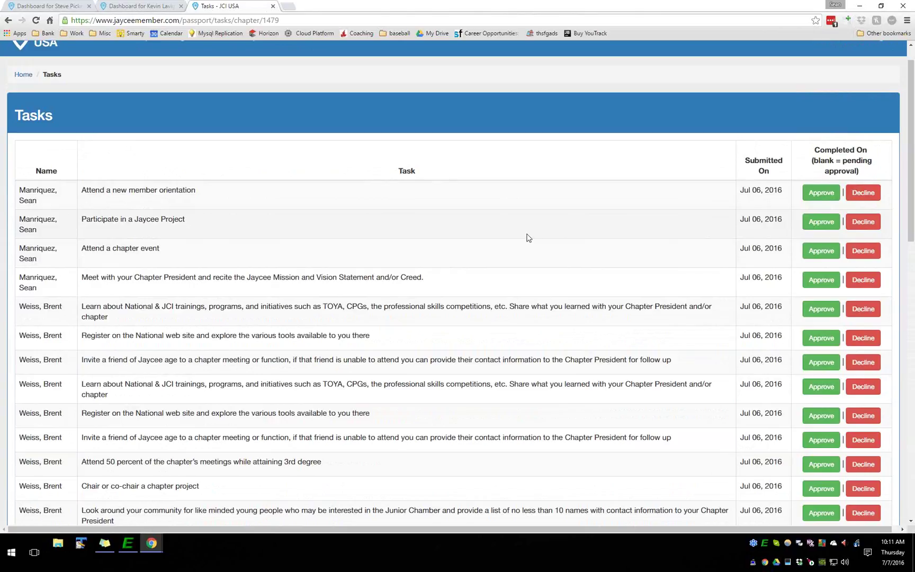
Return to the dashboard and open MI Frankenmuth's Passport Summary to examine the tasks completed per degree by each member
key("alt+Left")
scroll(662, 318, "down", 1)
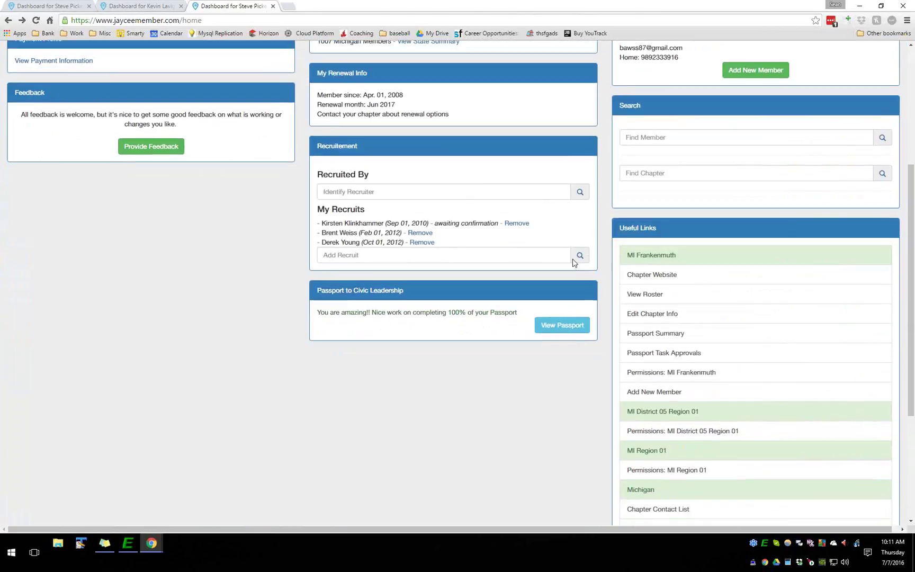
left_click(685, 322)
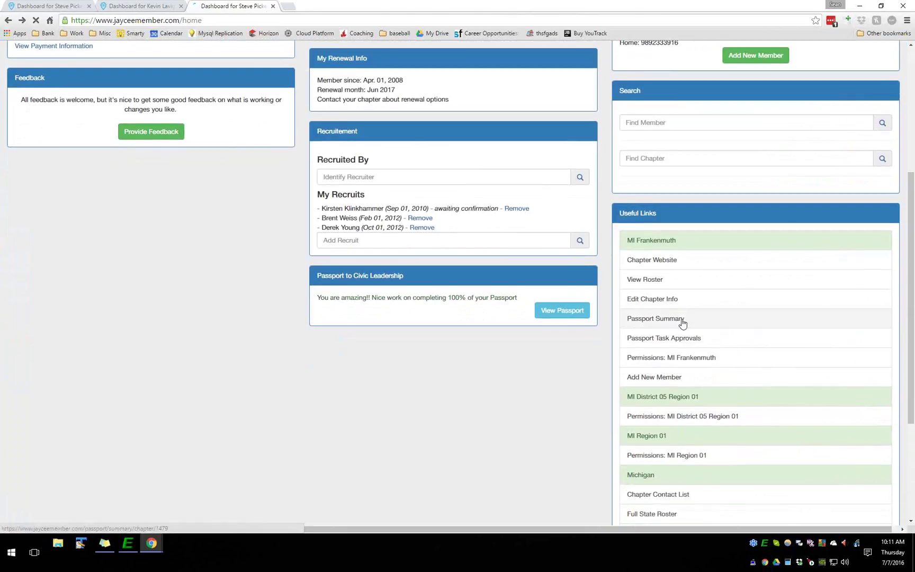
scroll(413, 263, "down", 2)
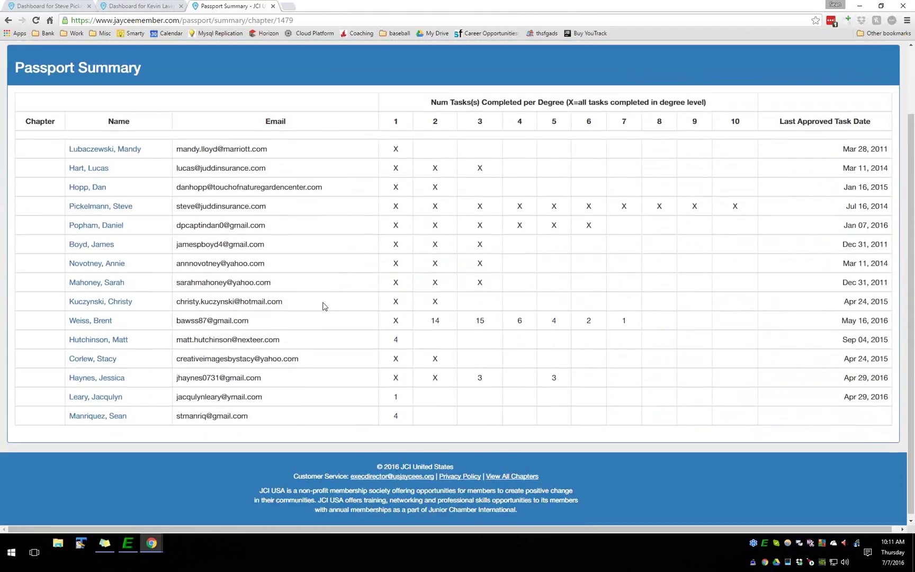
Open the passport summary of the member last approved on May 16, 2016, review the submitted tasks, and return to the chapter summary
left_click(103, 324)
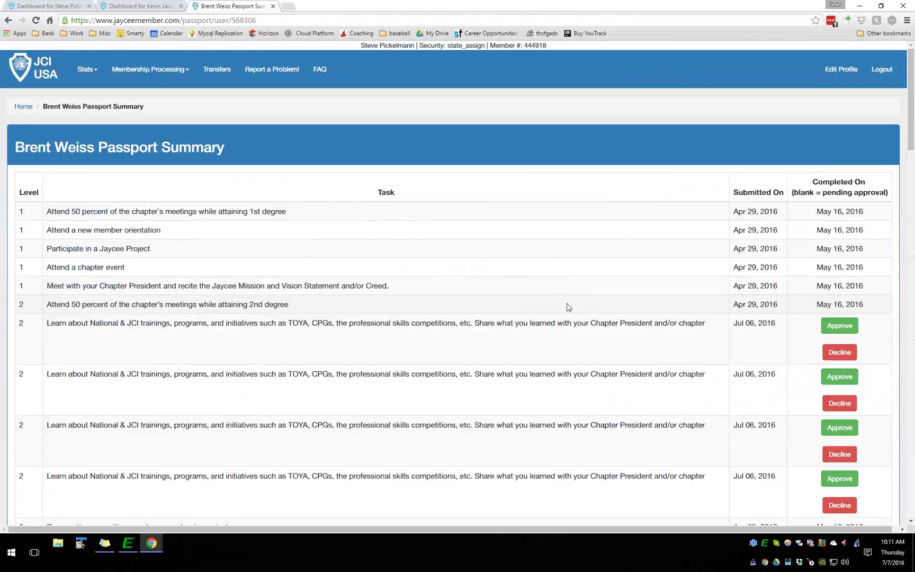
scroll(553, 298, "down", 5)
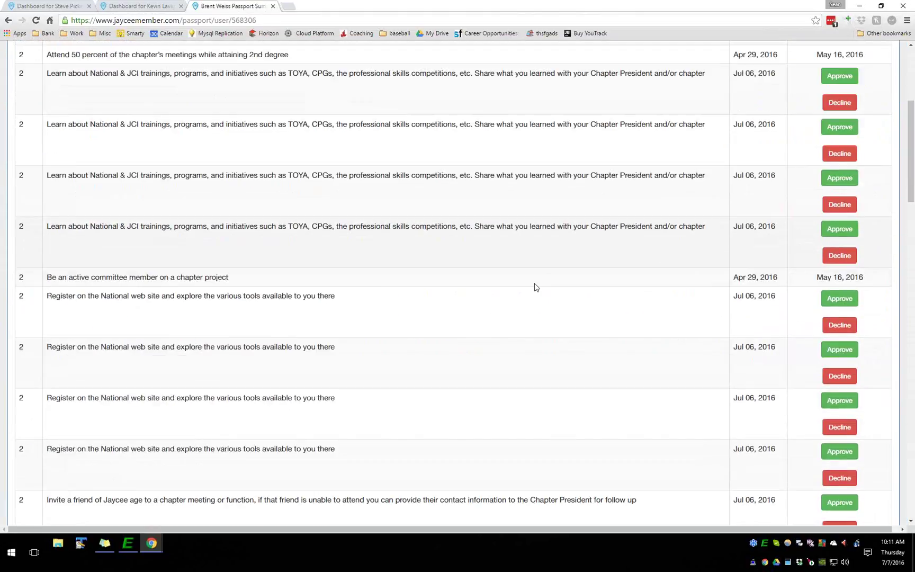
scroll(535, 287, "down", 10)
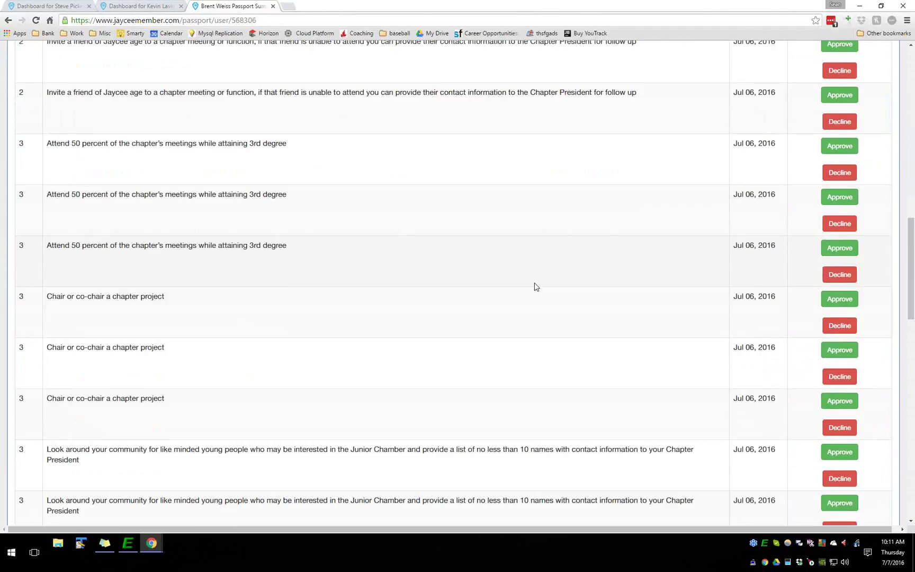
scroll(534, 286, "up", 20)
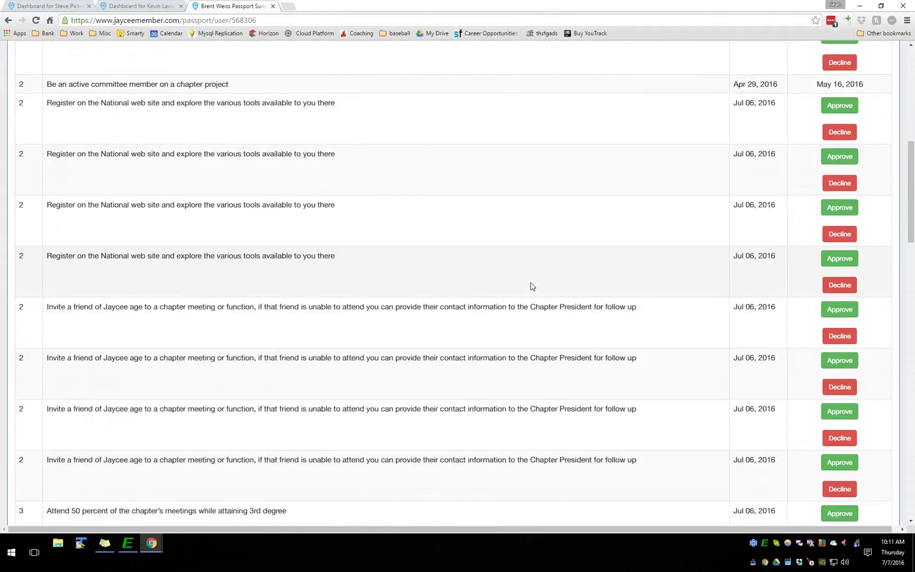
key("alt+Left")
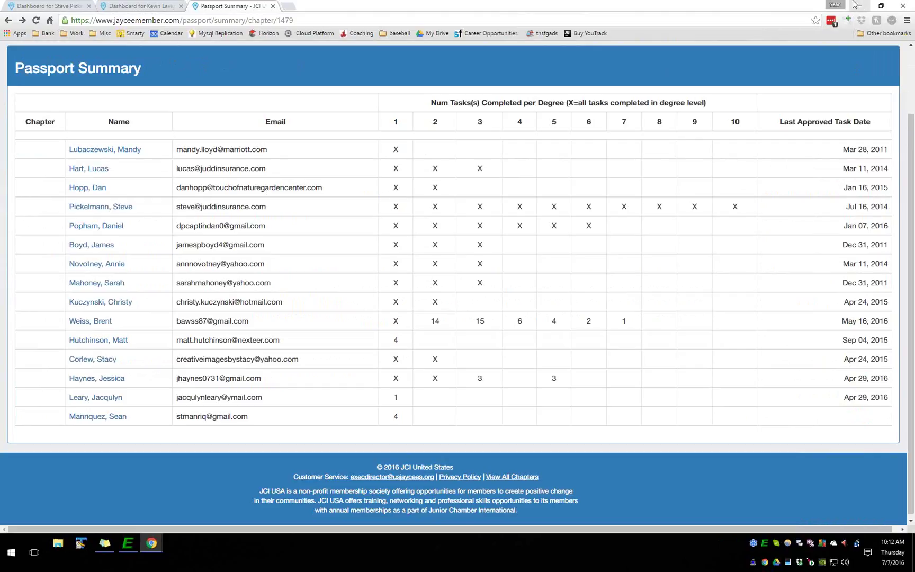
Restore the browser window from full screen, go back to the member dashboard, and narrow the window to a single-column layout
left_click(877, 6)
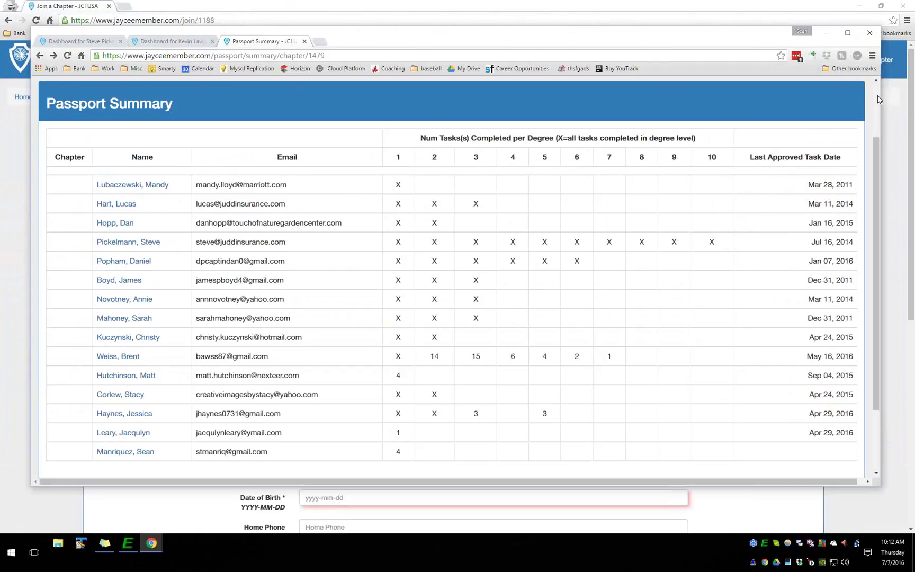
left_click_drag(879, 98, 547, 122)
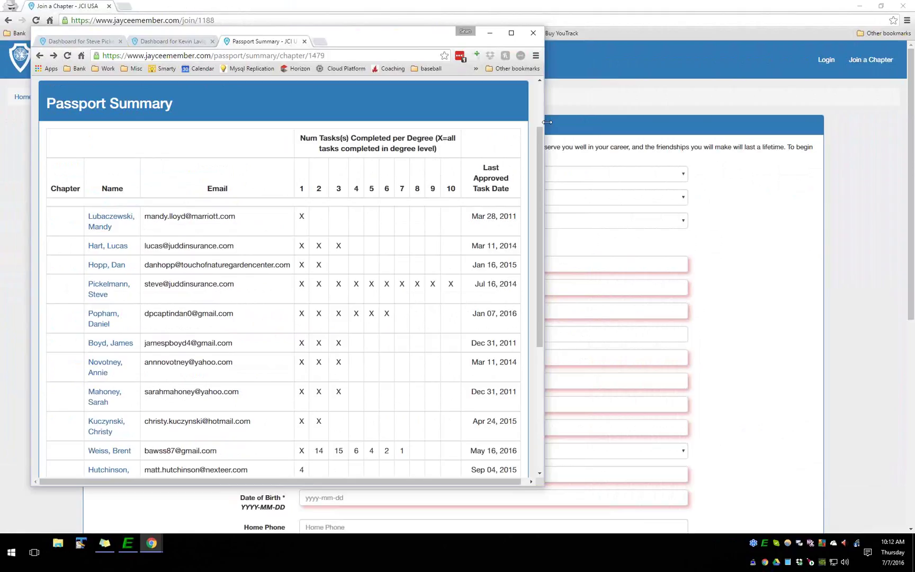
scroll(103, 149, "up", 3)
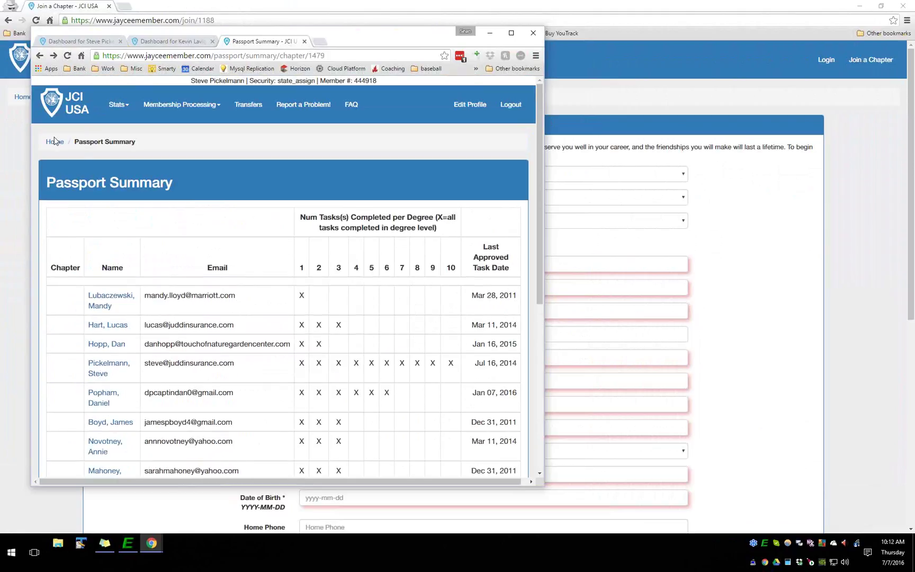
left_click(55, 141)
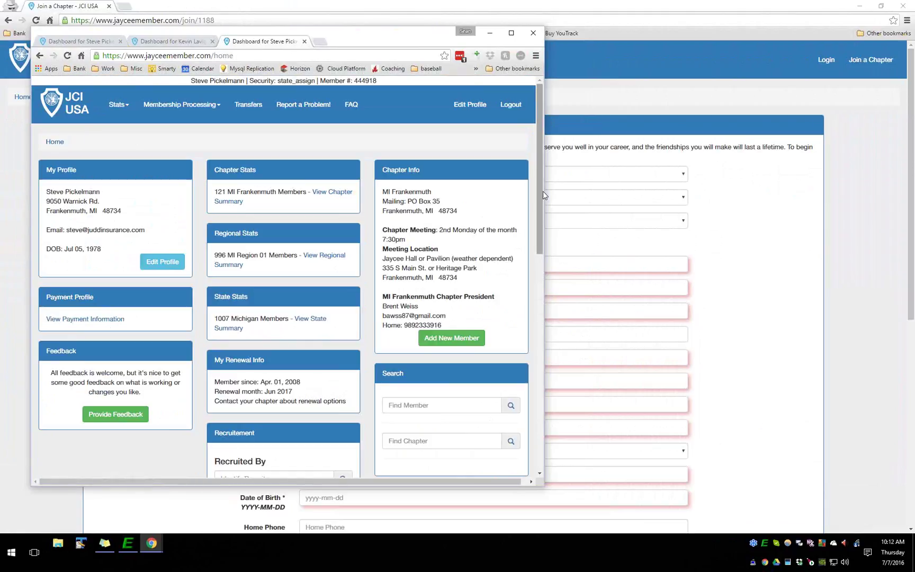
left_click_drag(543, 191, 423, 192)
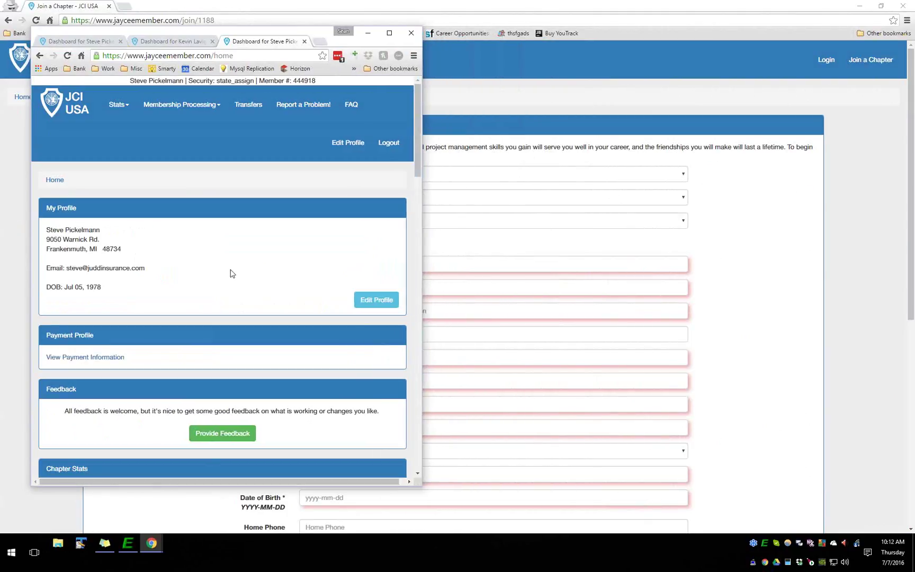
Look over the narrowed dashboard's stacked sections from My Profile down to Chapter Info
scroll(255, 263, "down", 5)
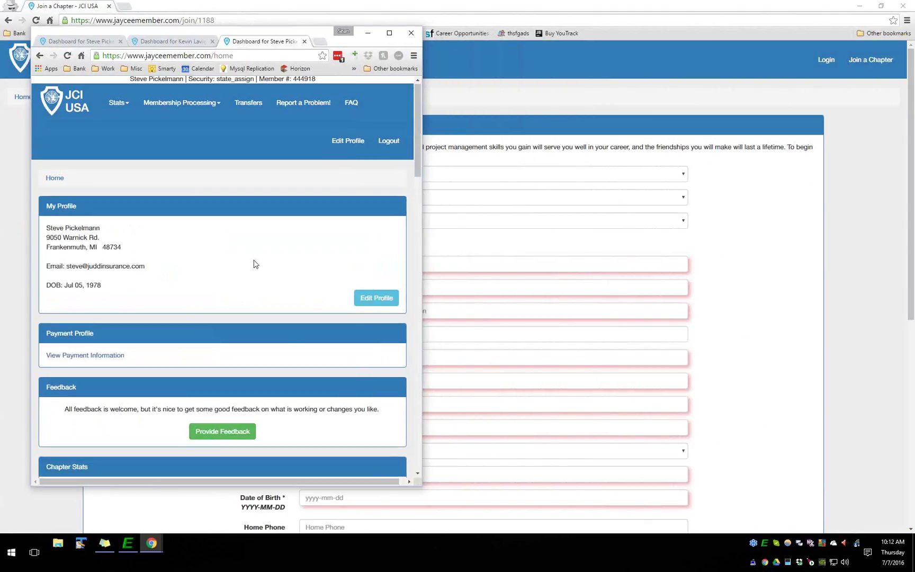
scroll(326, 243, "down", 6)
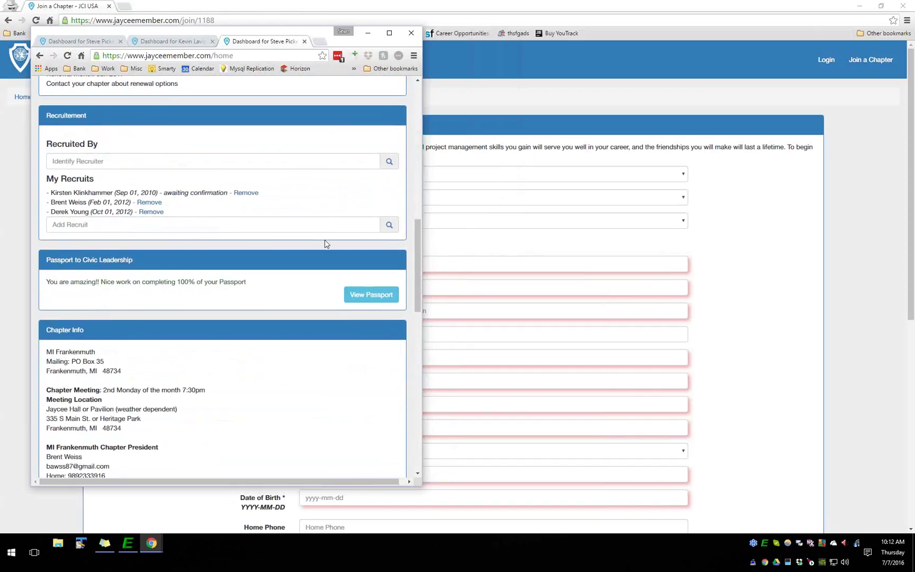
scroll(322, 243, "up", 12)
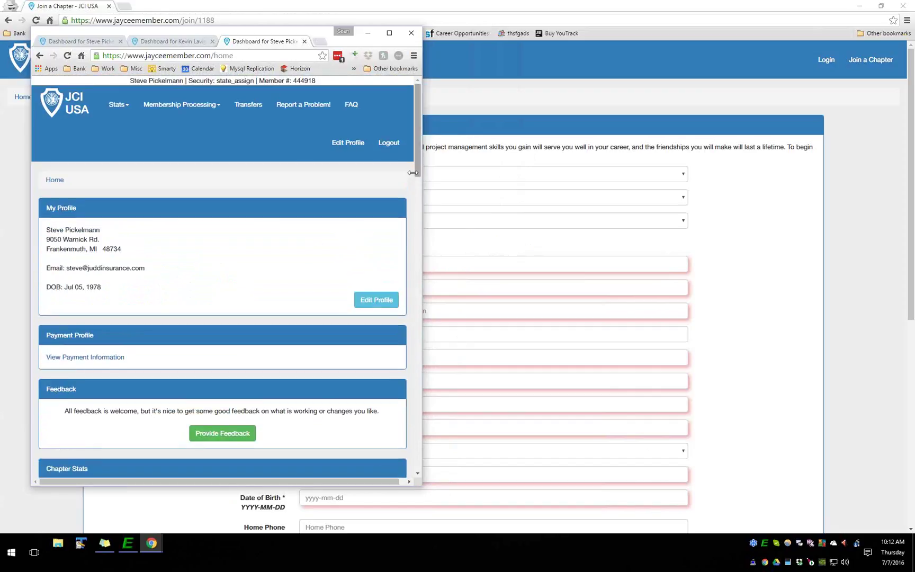
Widen the browser window to the three-column layout and look over the member dashboard on jciusa.octanedev.com
left_click_drag(422, 165, 862, 165)
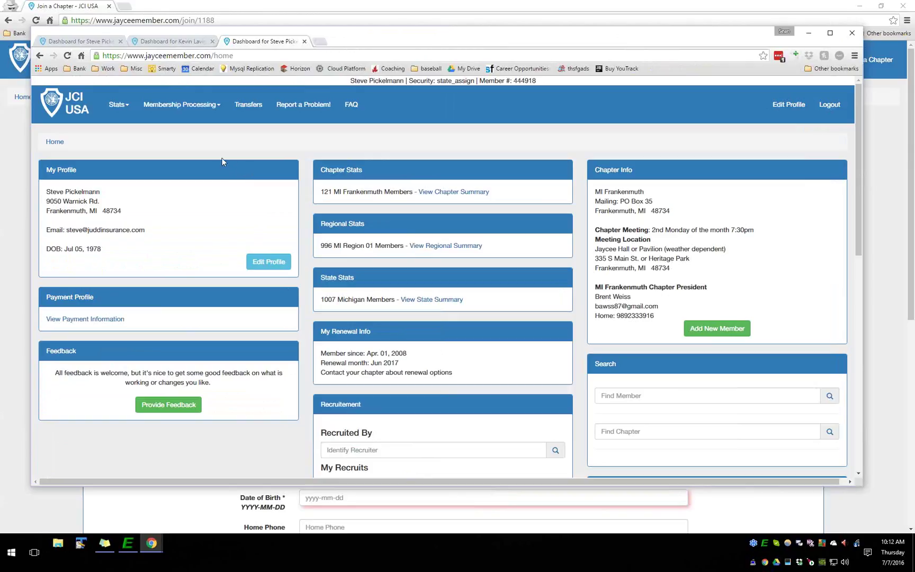
left_click(51, 101)
left_click(103, 42)
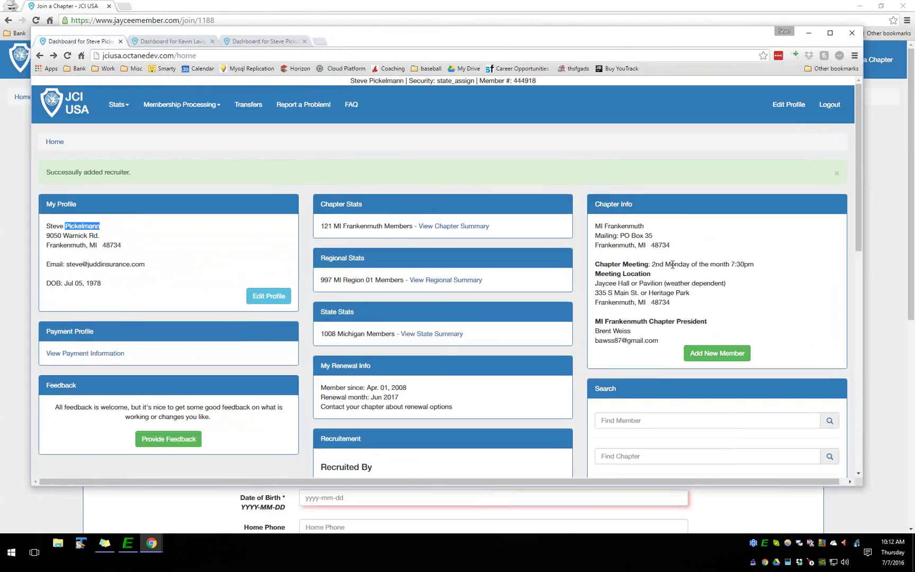
left_click(203, 256)
left_click_drag(860, 233, 897, 231)
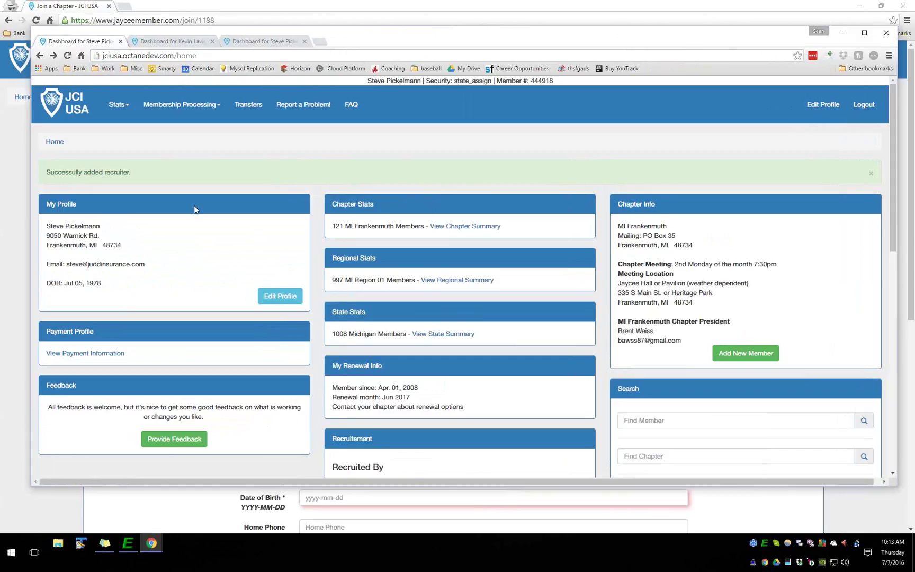
scroll(204, 204, "down", 2)
scroll(201, 202, "up", 2)
Switch to the JCI Canada dashboard, review My Renewal Info, and open the early membership renewal payment page
left_click(174, 41)
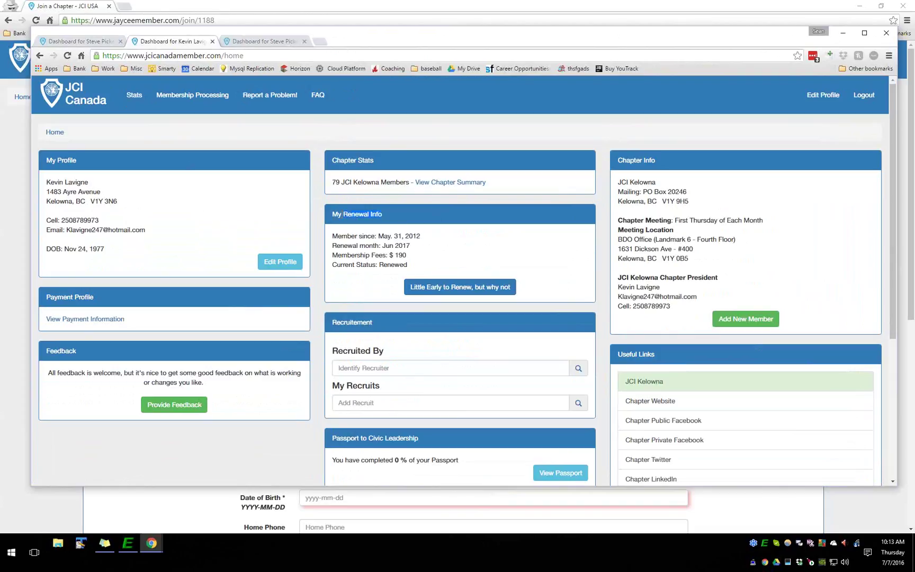
scroll(464, 222, "down", 1)
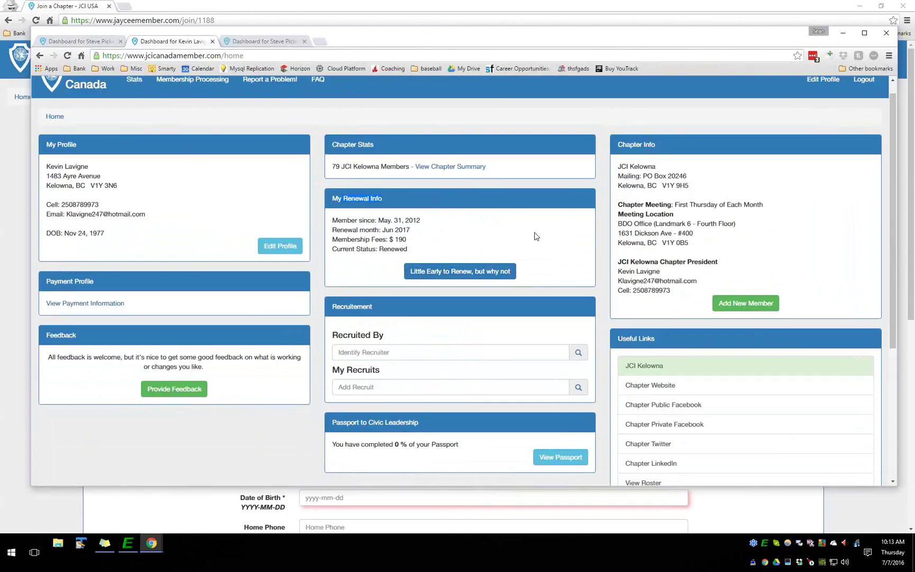
scroll(535, 233, "down", 1)
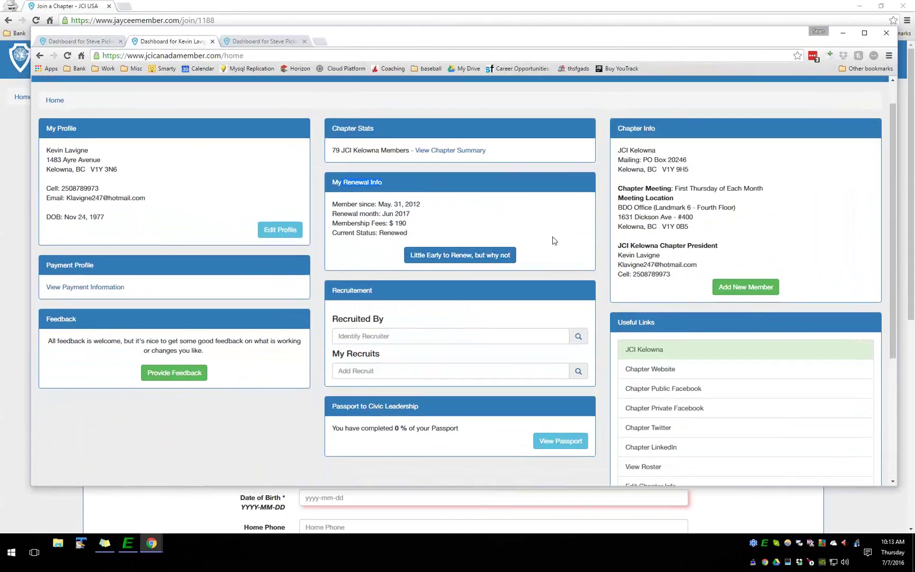
left_click(472, 256)
left_click(471, 256)
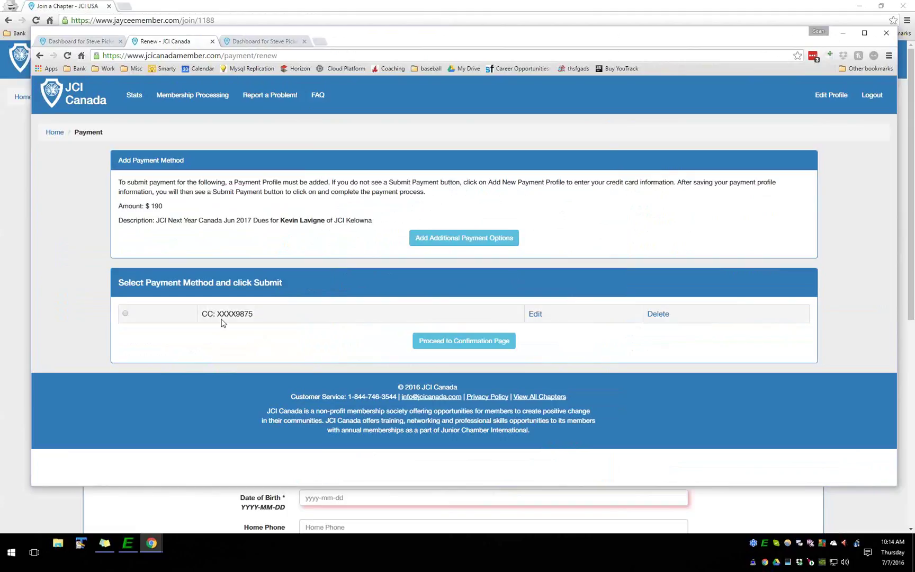
Open the form for an additional payment option and look over its billing and card fields
left_click(446, 242)
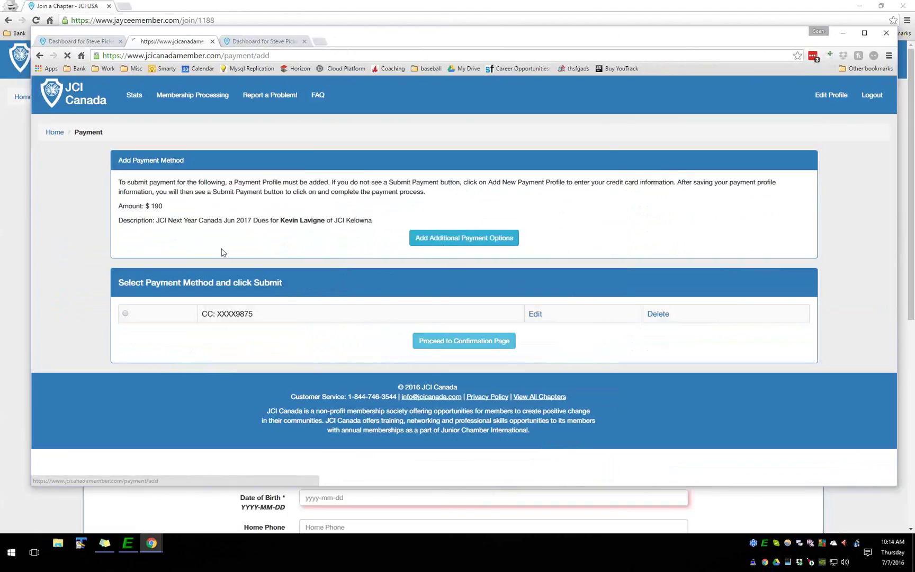
scroll(568, 259, "down", 1)
scroll(542, 255, "up", 1)
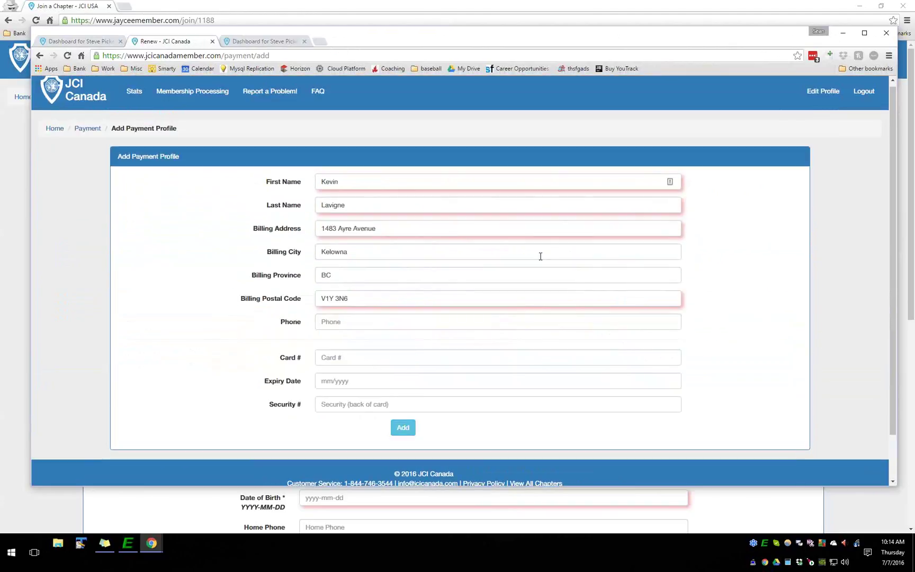
Return to the JCI USA dashboard on jciusa.octanedev.com, open its payment information, and examine the credit card and bank account fields
left_click(68, 42)
scroll(135, 220, "down", 4)
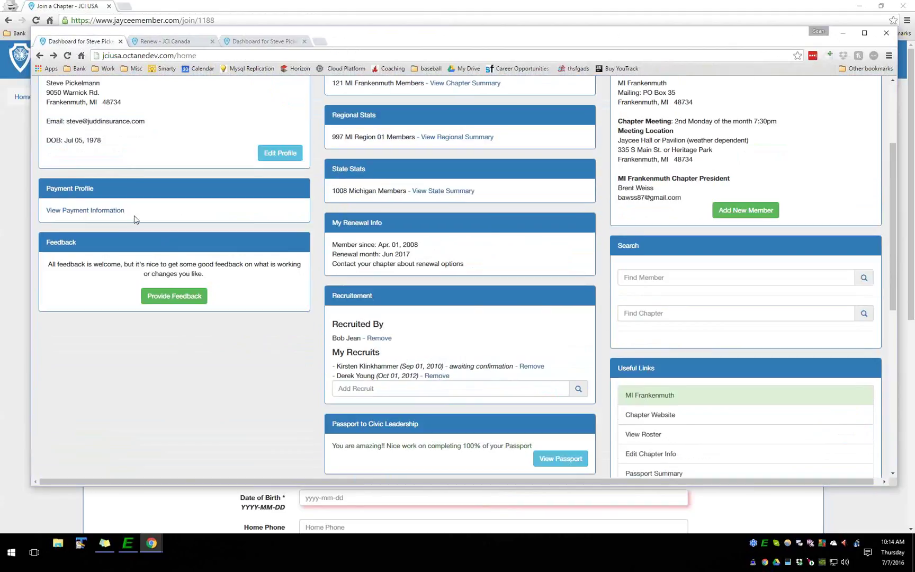
left_click(94, 211)
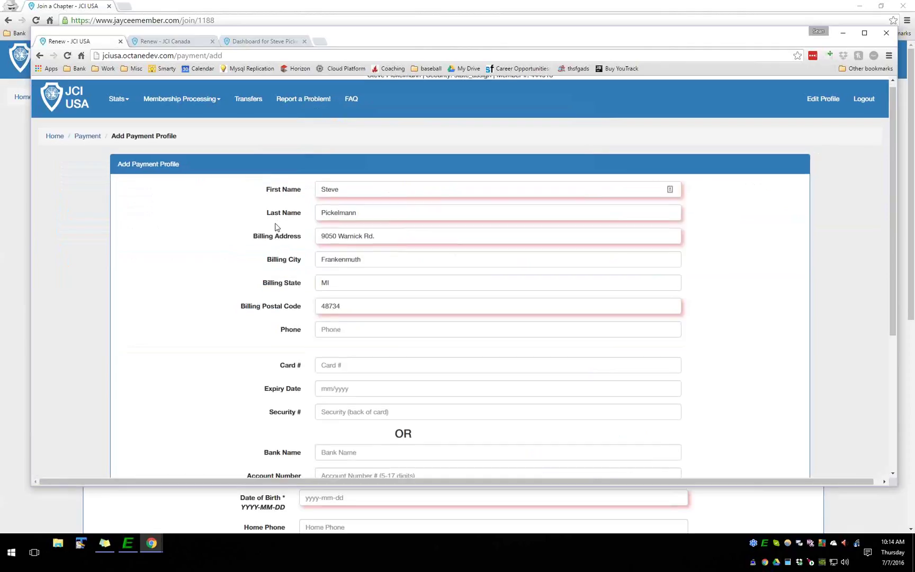
scroll(214, 220, "down", 3)
scroll(205, 227, "up", 1)
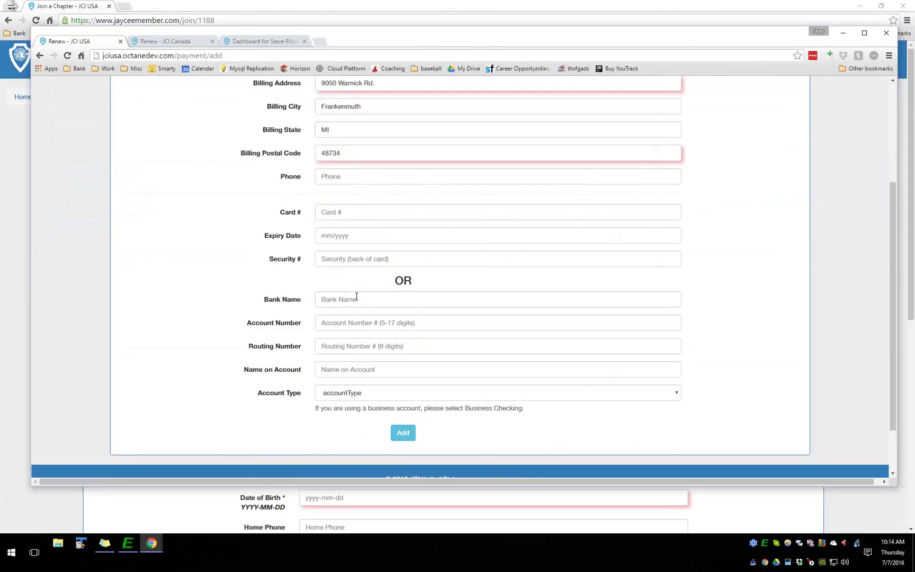
scroll(357, 297, "down", 1)
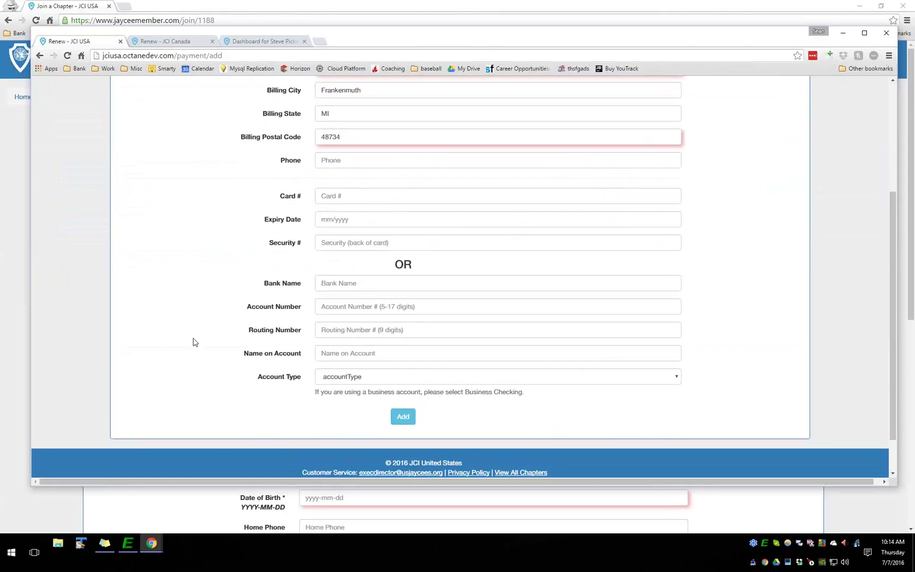
View the available bank account types without choosing one, then return through the Payment page to the dashboard
left_click(401, 380)
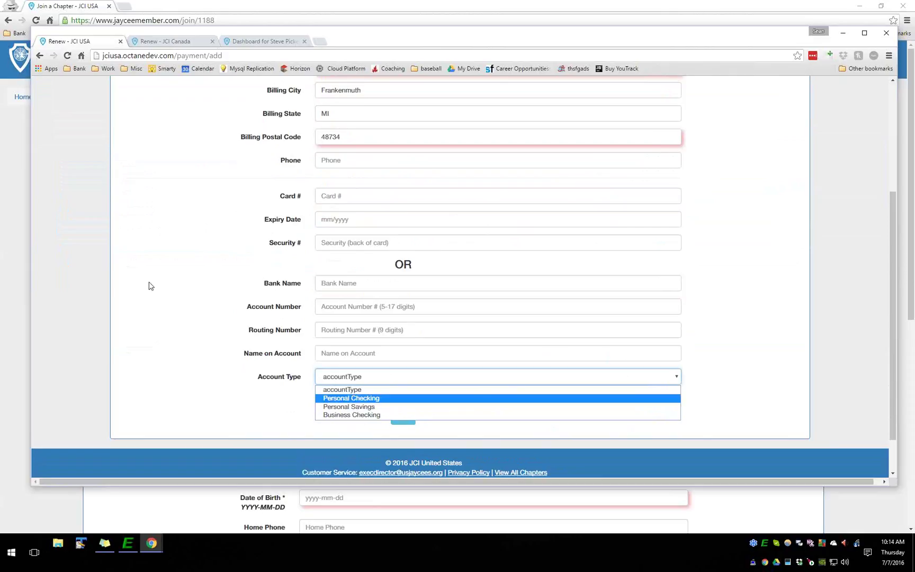
left_click(219, 280)
scroll(201, 276, "up", 5)
left_click(92, 140)
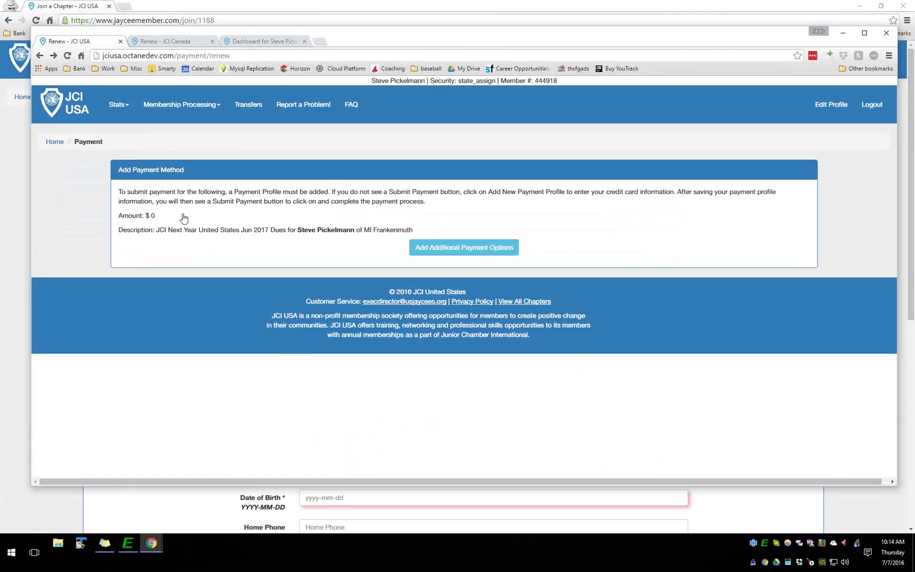
left_click(55, 143)
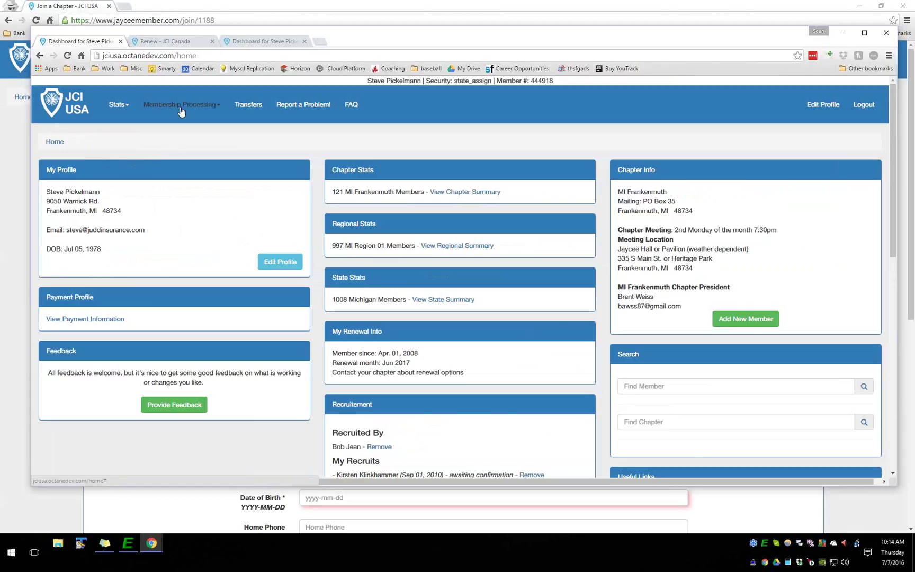
Open the membership processing roster for MI Frankenmuth and look through the members up for renewal
left_click(180, 109)
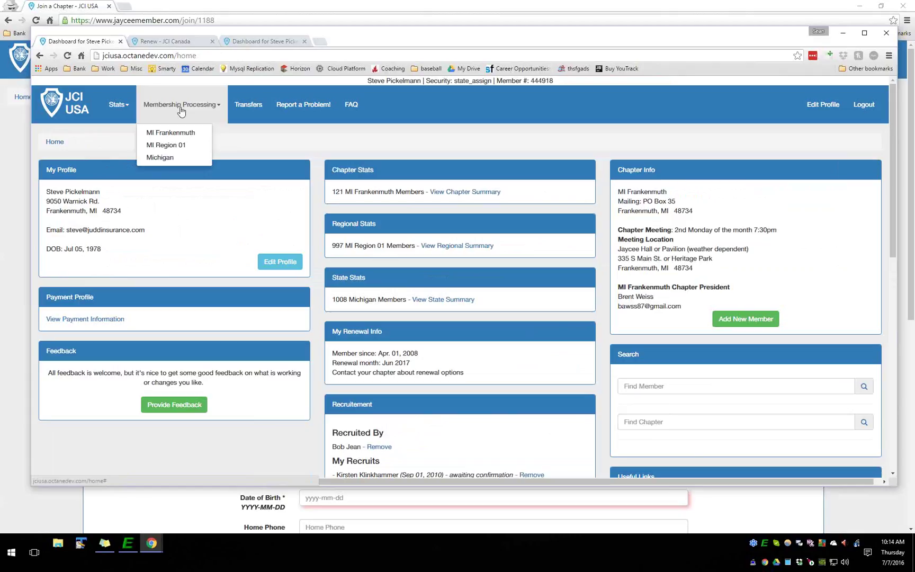
left_click(267, 157)
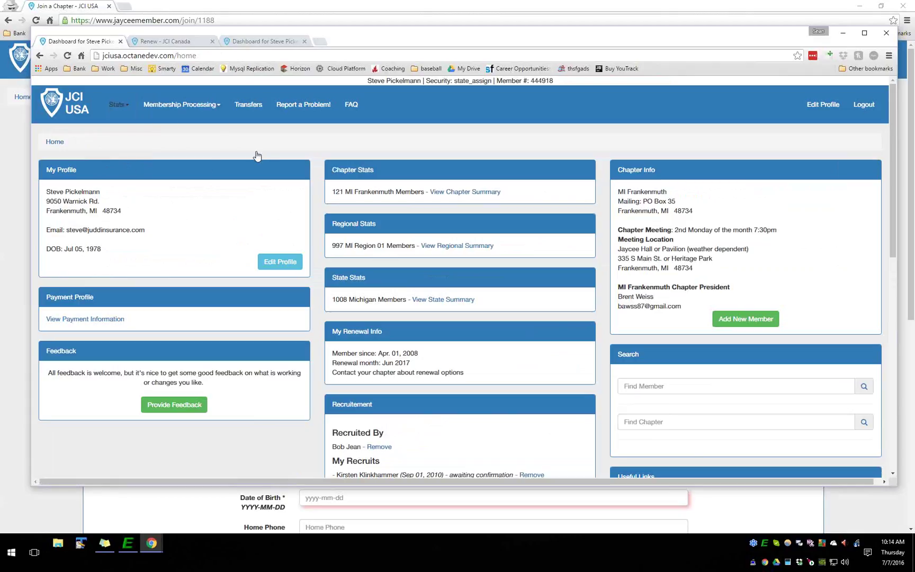
left_click(199, 109)
left_click(186, 129)
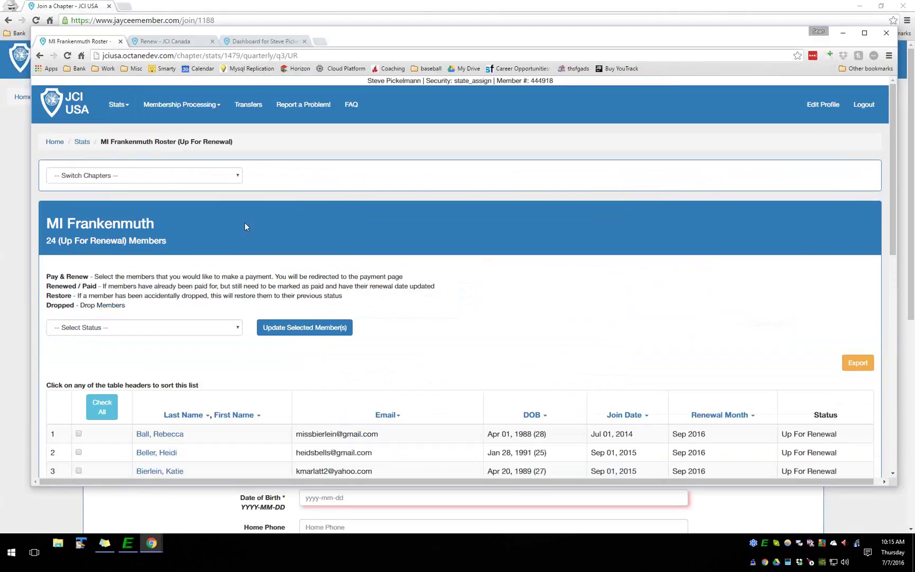
scroll(528, 183, "down", 5)
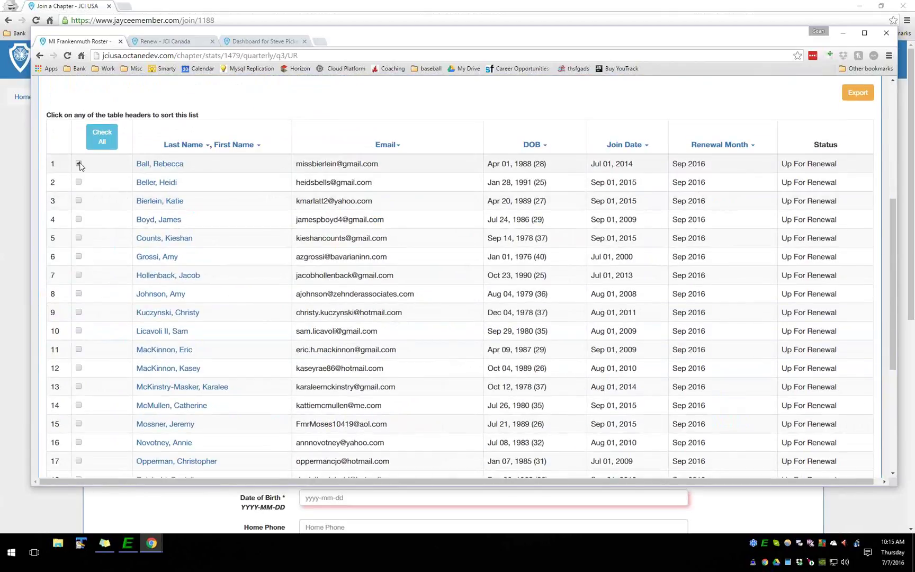
Select the first three members up for renewal and submit them with the Pay & Renew status to the chapter payment form
left_click(78, 182)
left_click(78, 203)
scroll(148, 212, "up", 2)
left_click(150, 188)
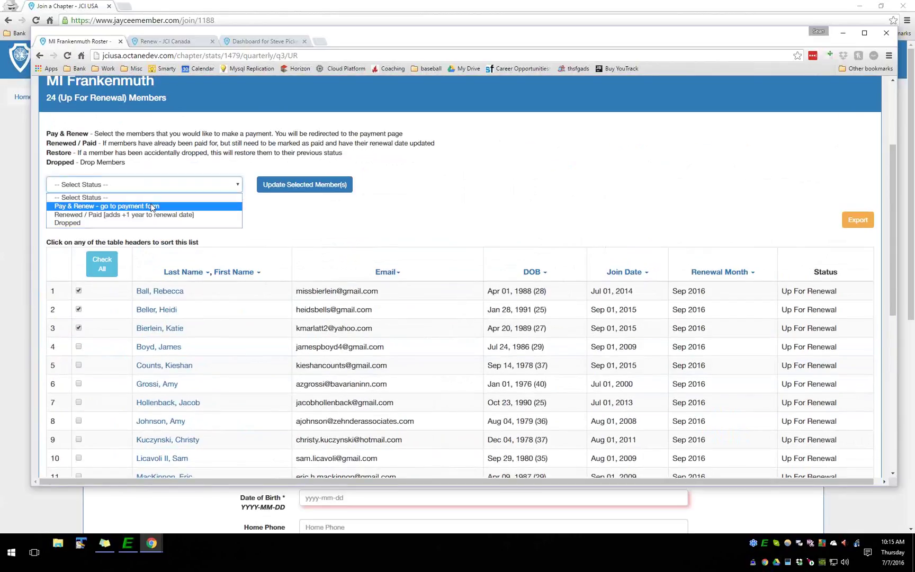
left_click(152, 208)
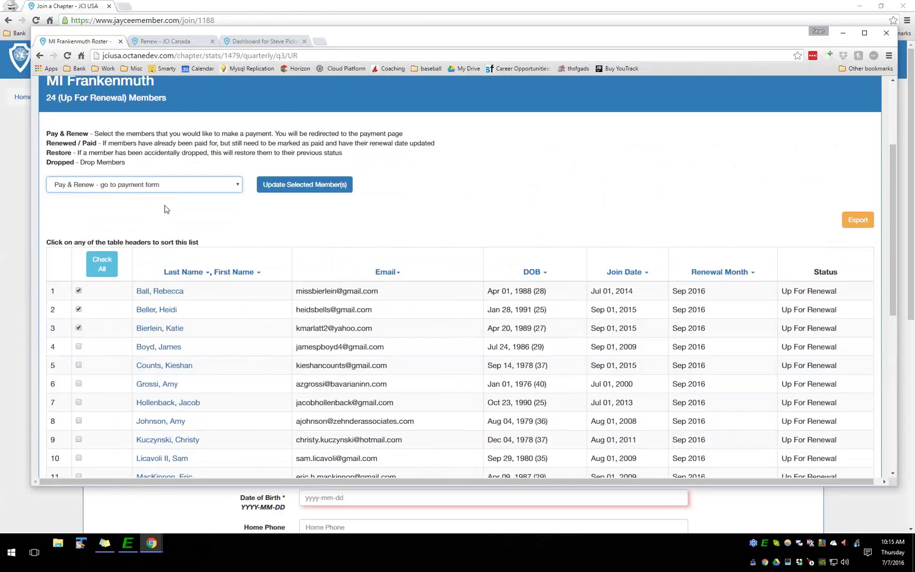
left_click(293, 190)
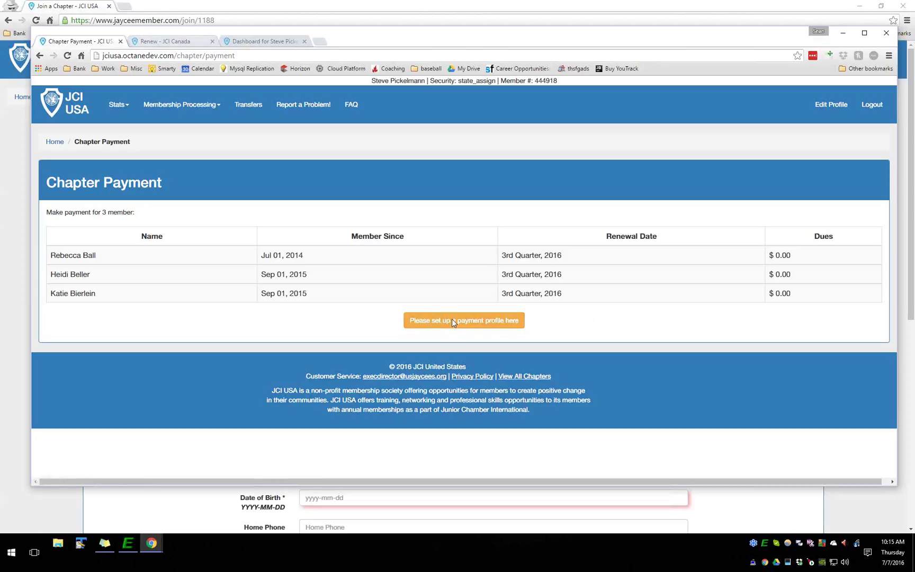
Switch to the member dashboard on jayceemember.com and look over its renewal, recruitment and useful links sections
key("ctrl+Tab")
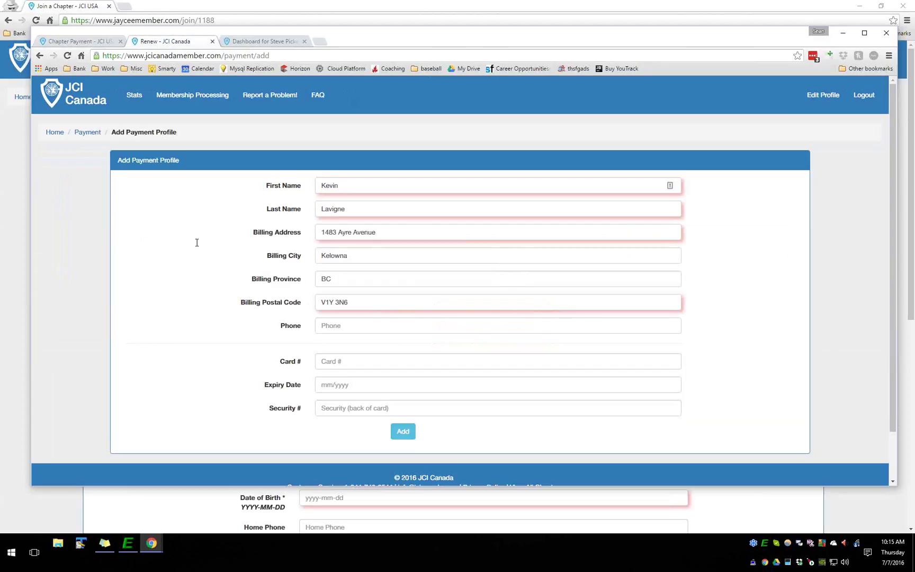
left_click(242, 43)
scroll(153, 261, "down", 1)
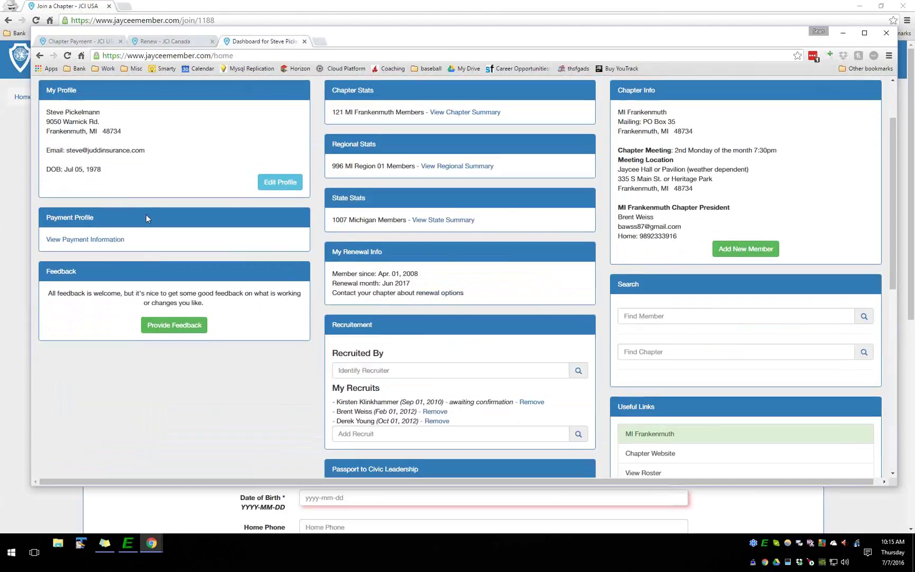
scroll(146, 214, "up", 1)
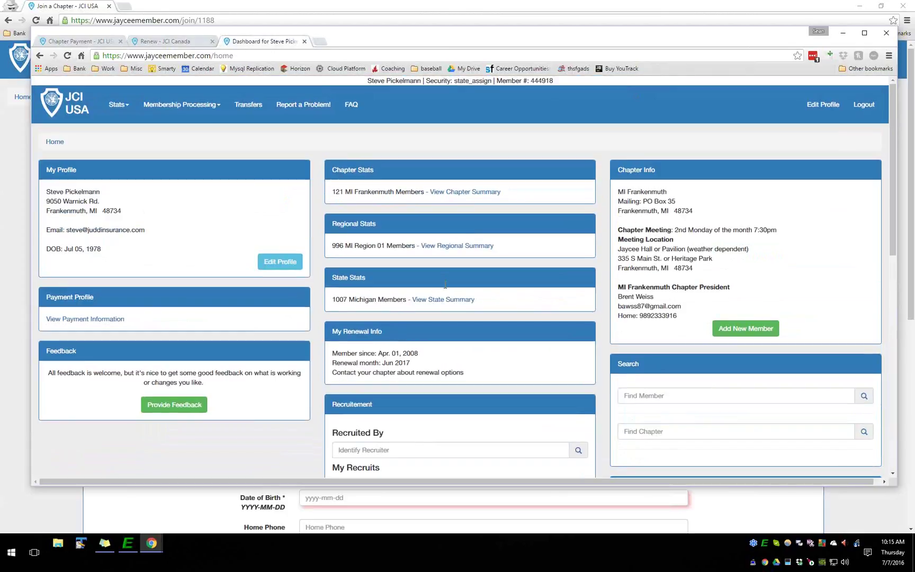
scroll(446, 289, "down", 3)
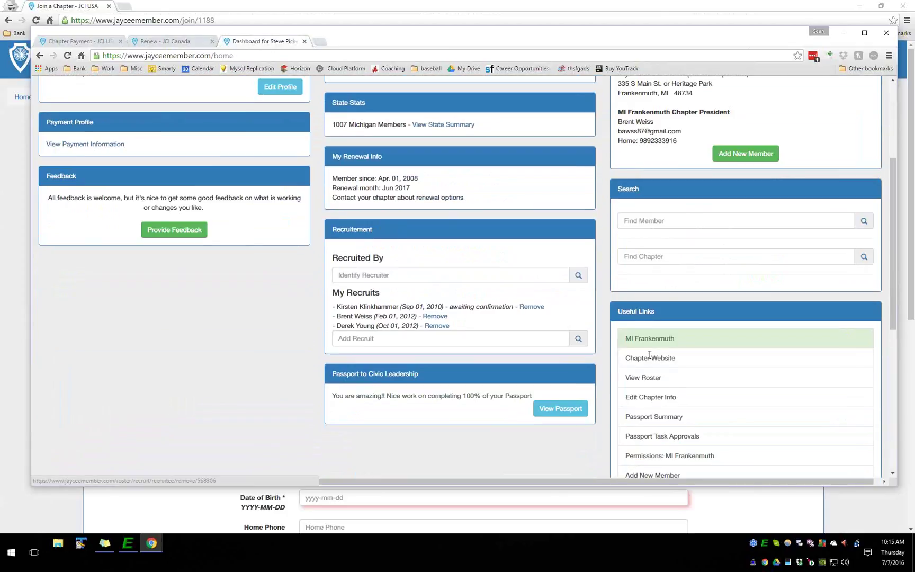
scroll(656, 361, "up", 3)
Open MI Frankenmuth's membership processing roster and submit the first listed member with the Pay & Renew status
left_click(197, 120)
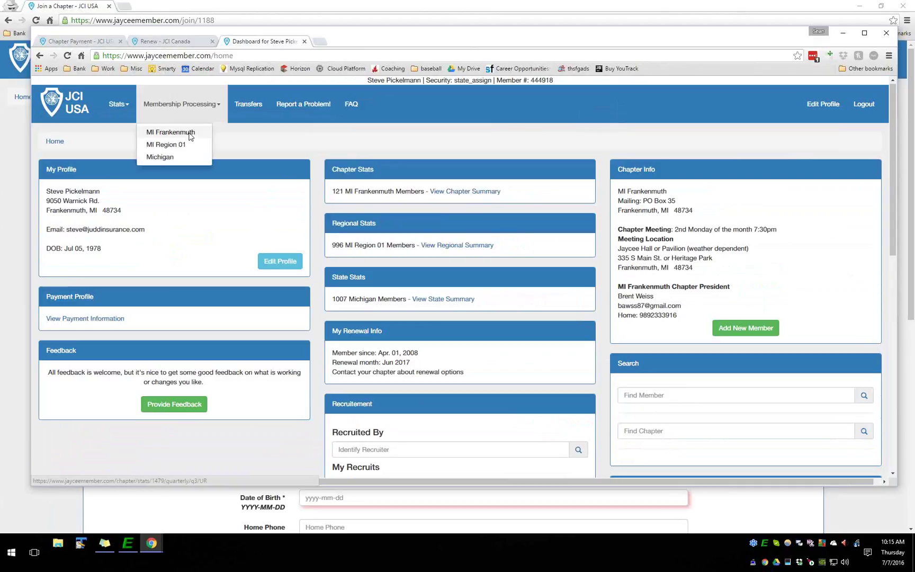
left_click(188, 132)
scroll(257, 243, "down", 4)
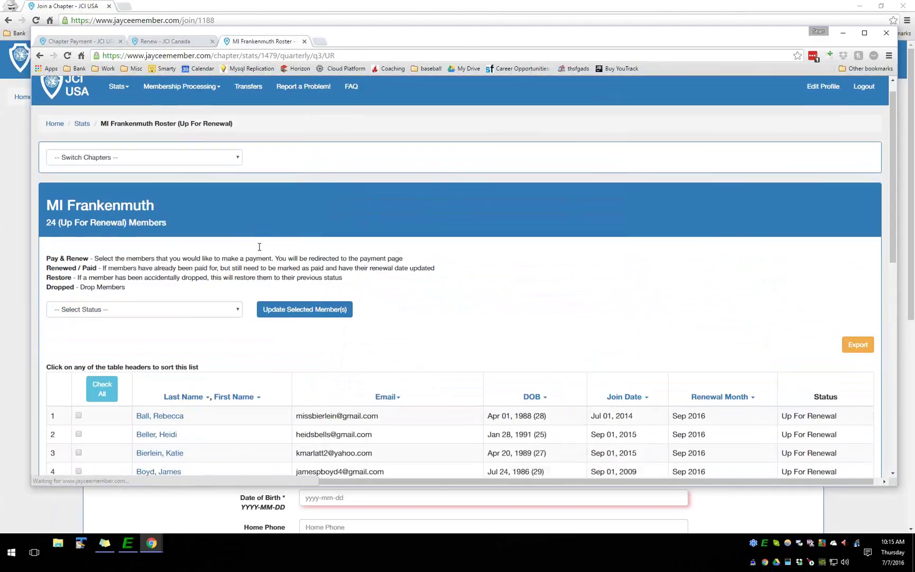
left_click(79, 243)
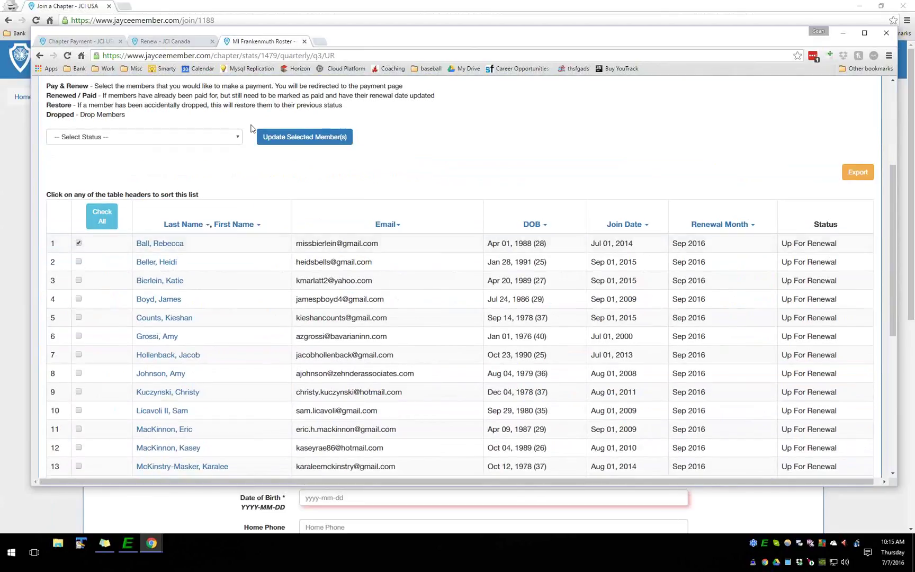
left_click(142, 138)
left_click(140, 159)
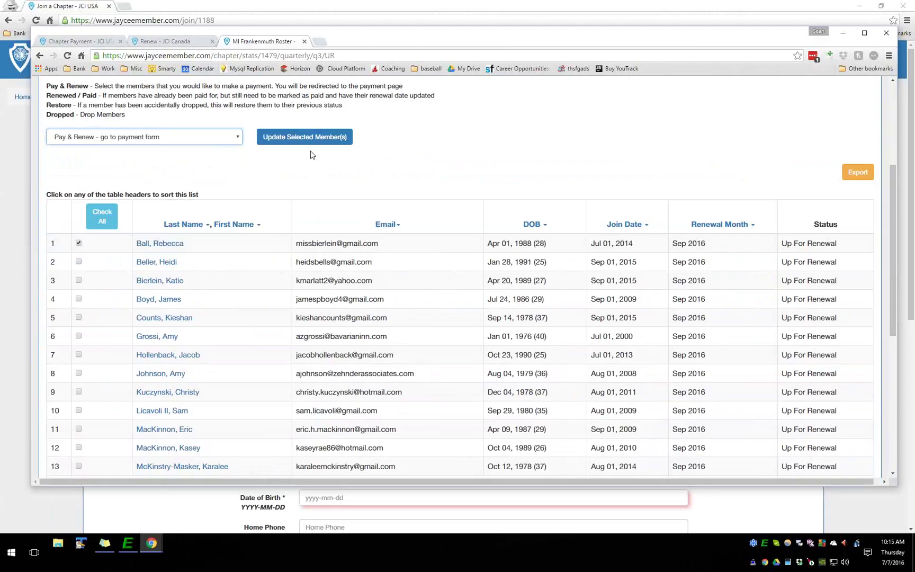
left_click(310, 138)
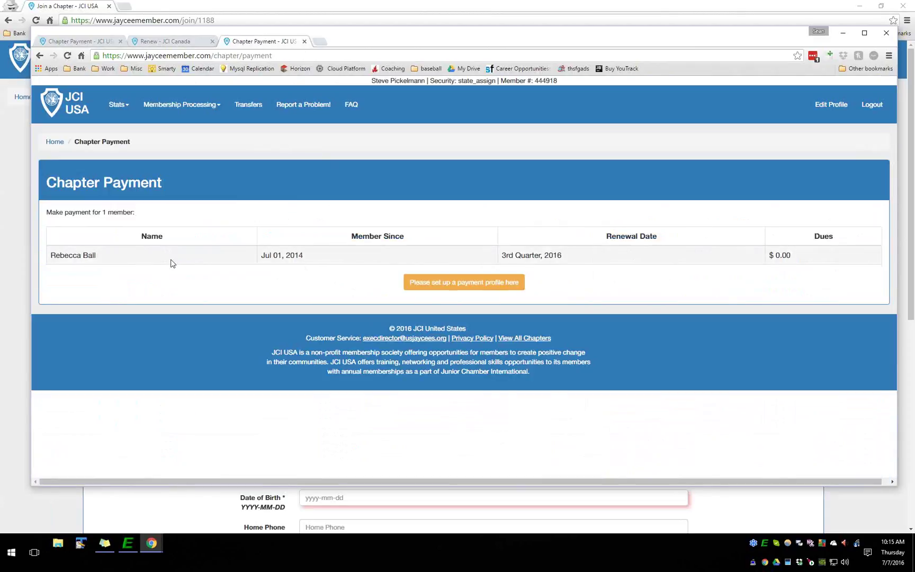
Go back from the chapter payment page to the MI Frankenmuth renewal roster and review its status descriptions
key("alt+Left")
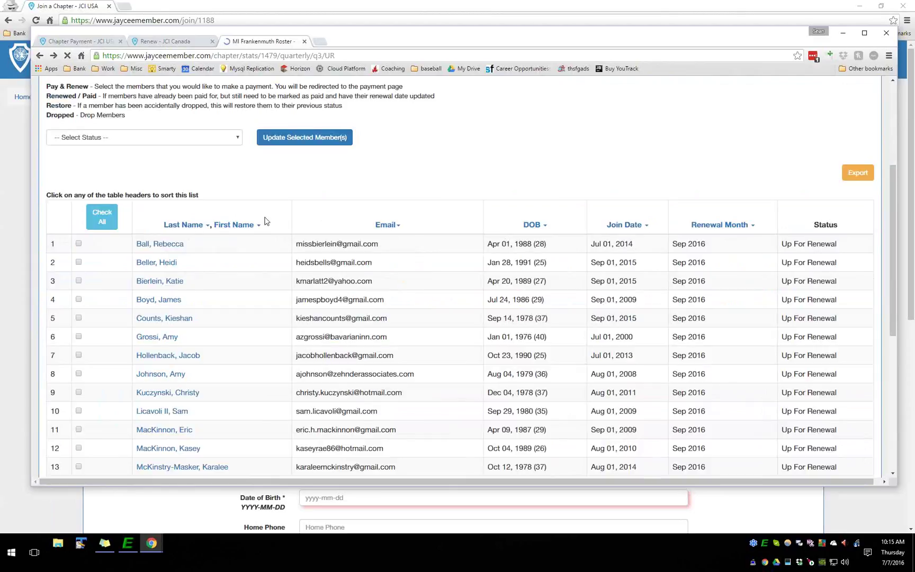
scroll(271, 215, "up", 3)
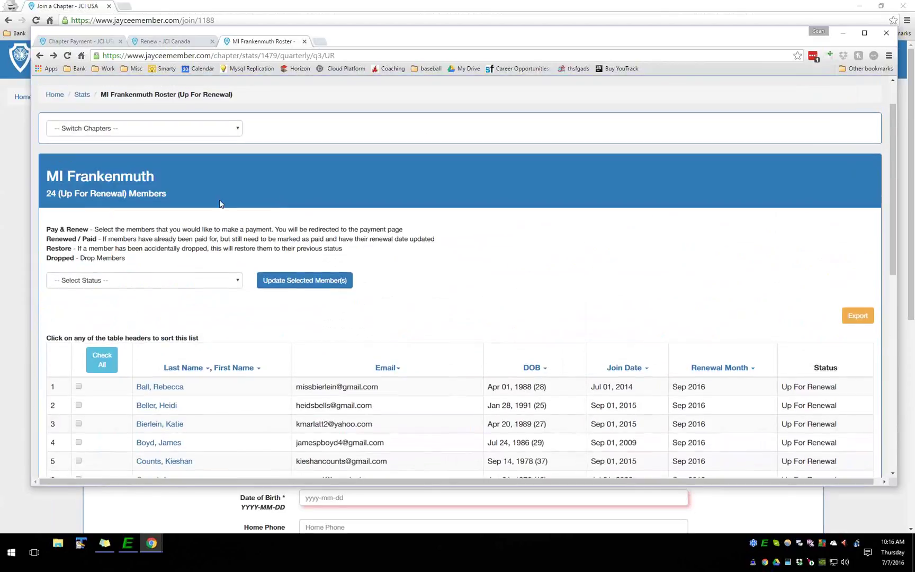
scroll(219, 202, "down", 1)
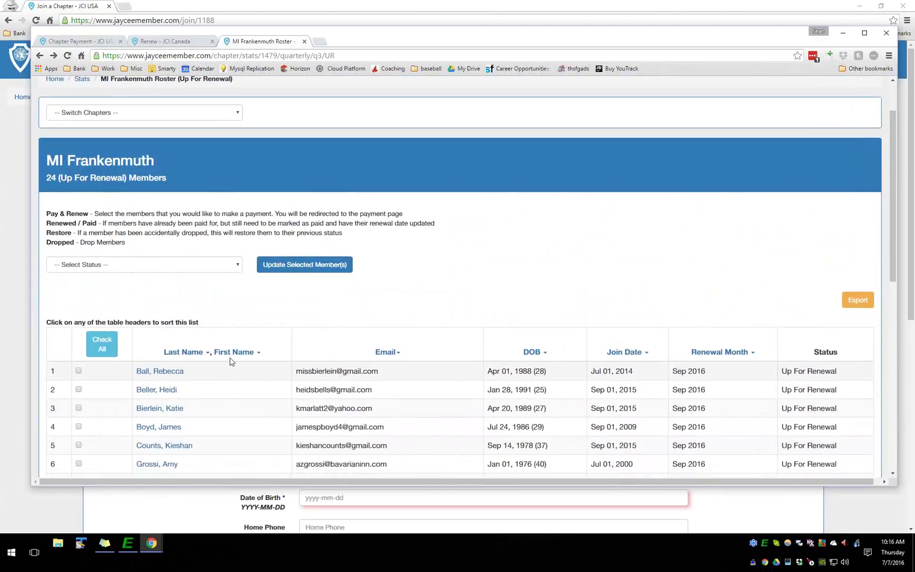
Revisit the chapter payment page and MI Frankenmuth's renewal roster, and return to the member dashboard
key("alt+Right")
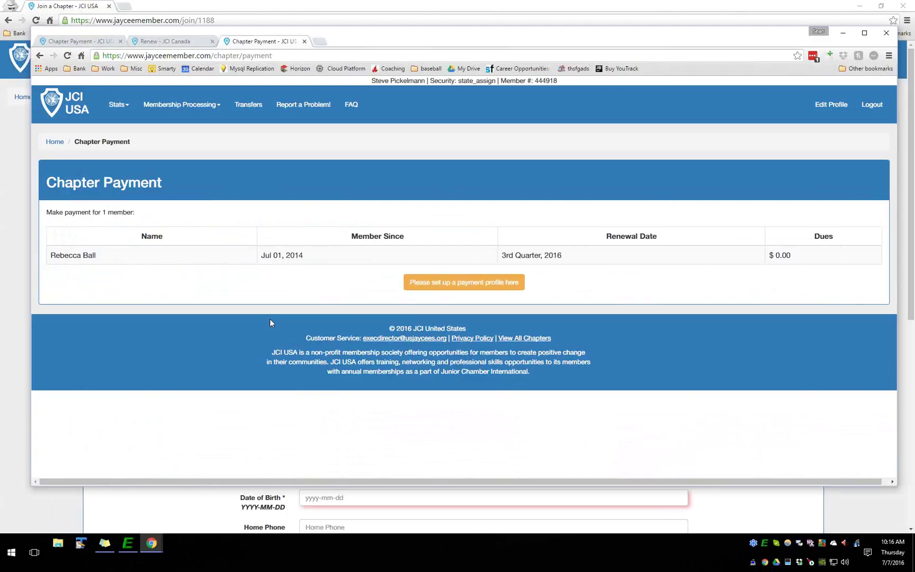
key("alt+Left")
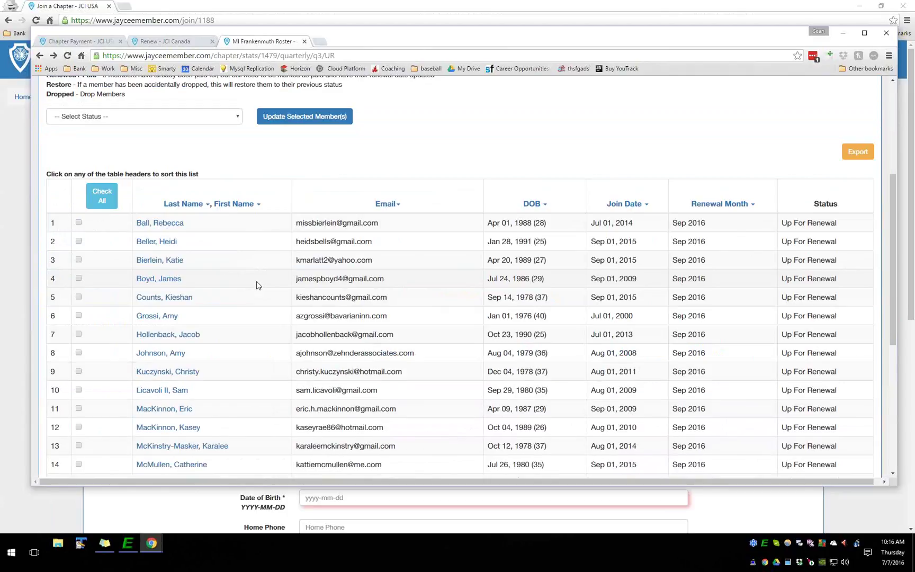
scroll(258, 285, "up", 3)
scroll(248, 258, "up", 3)
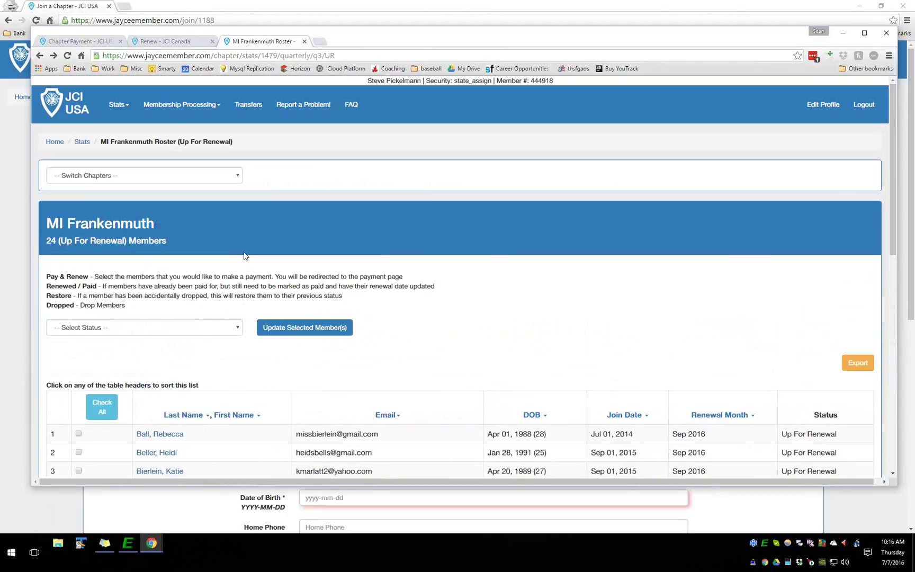
key("alt+Left")
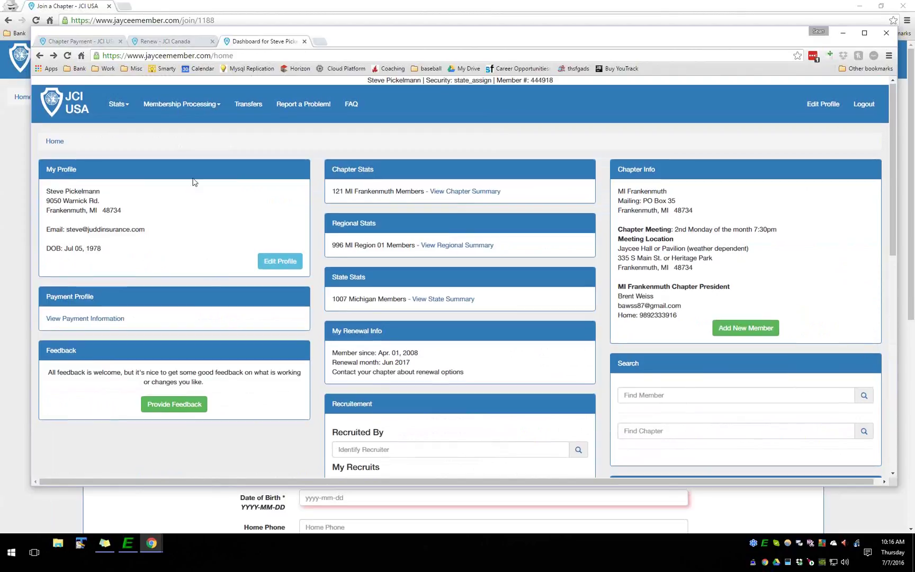
Check JCI Canada's Add Payment Profile form, and return to the member dashboard on jciusa.octanedev.com
key("ctrl+1")
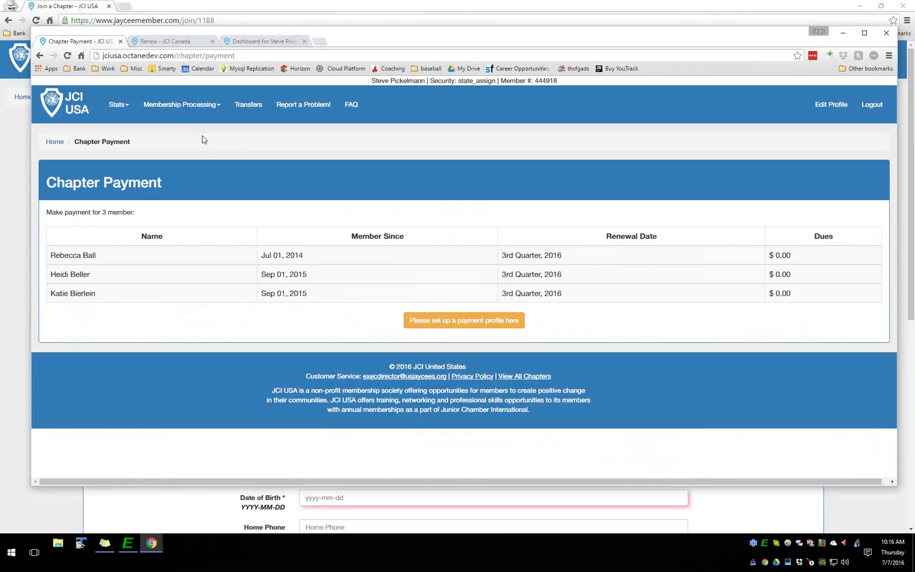
left_click(184, 42)
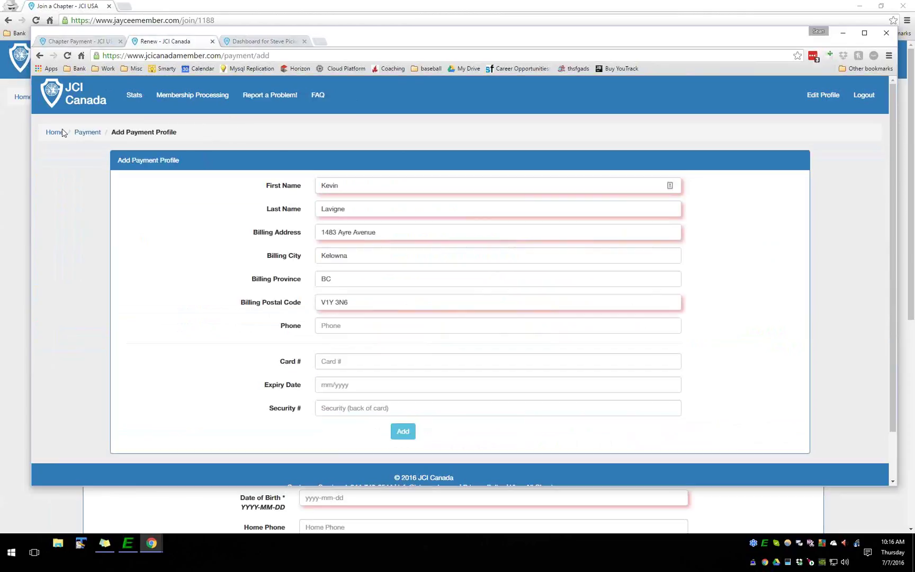
left_click(74, 42)
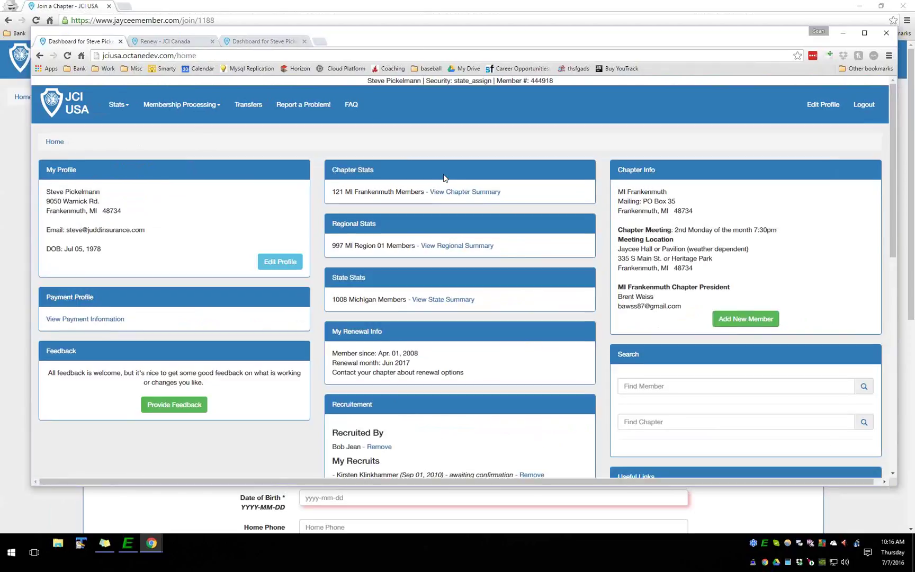
scroll(444, 175, "down", 1)
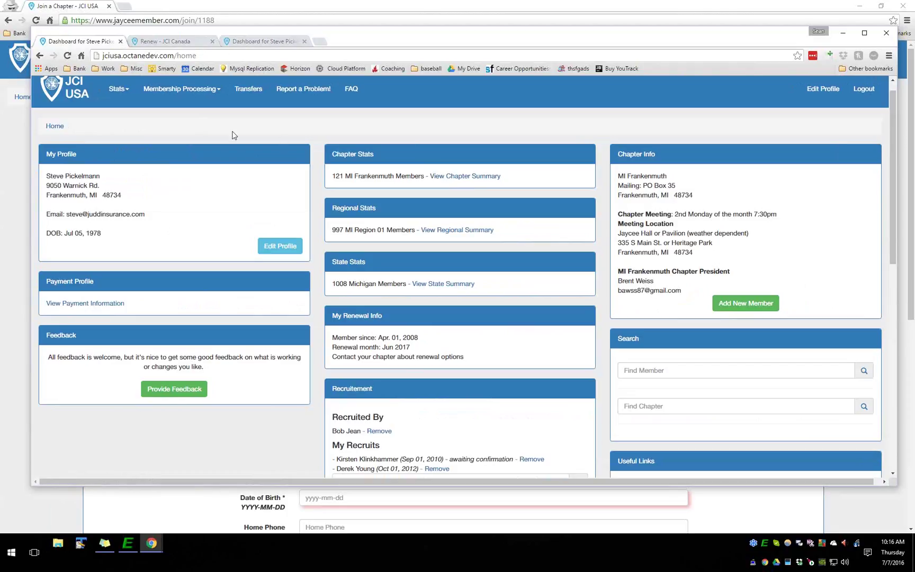
scroll(122, 107, "up", 1)
Open MI Frankenmuth's chapter stats and review the current status, chapter fees and quarterly summary
left_click(120, 105)
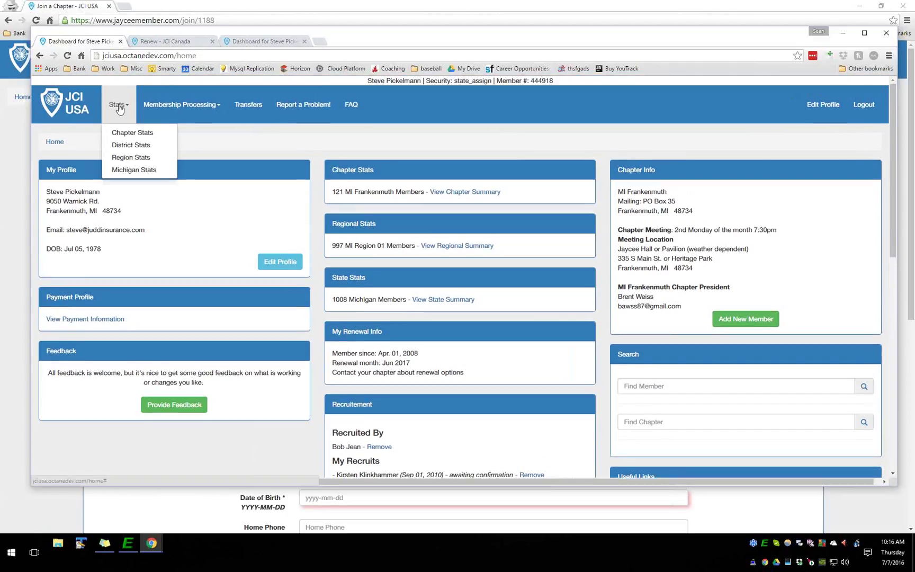
left_click(114, 133)
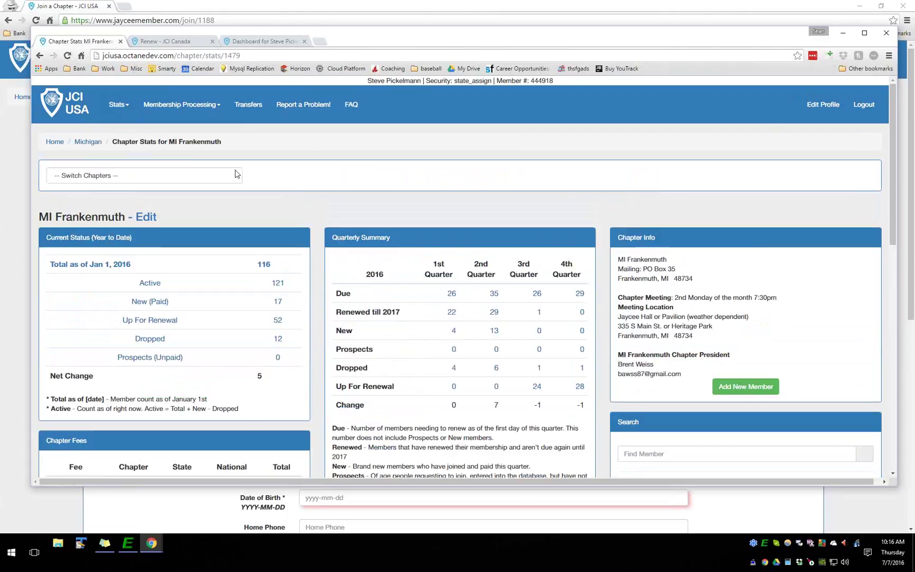
scroll(237, 172, "down", 2)
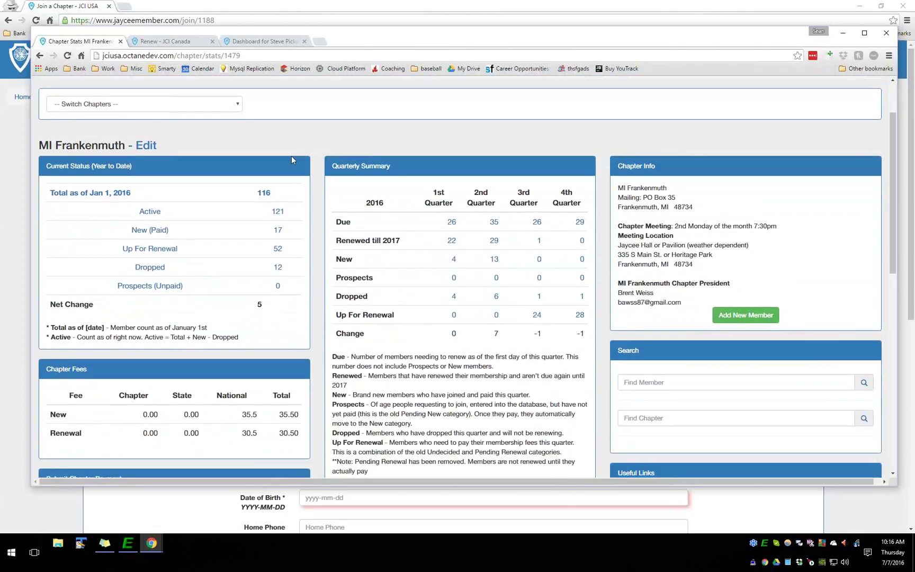
scroll(291, 160, "down", 2)
scroll(371, 157, "up", 3)
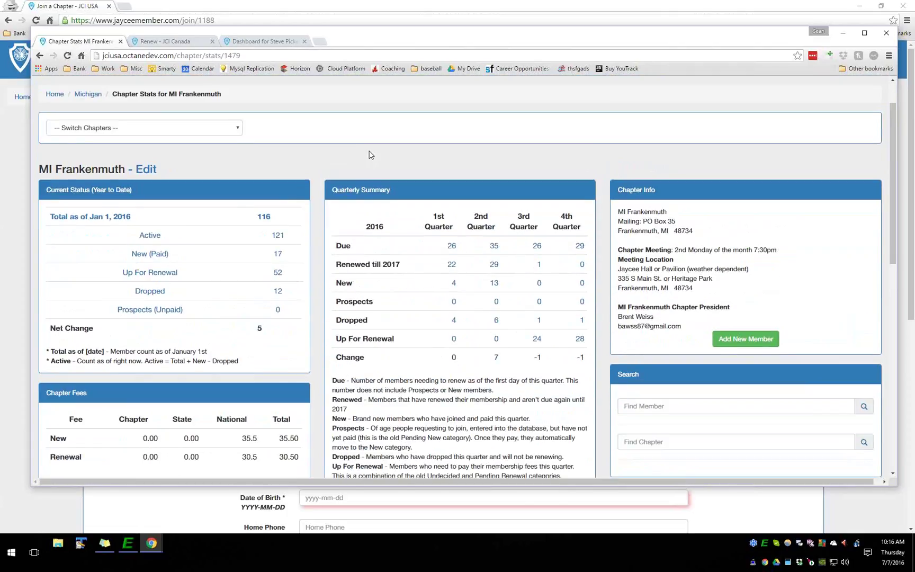
scroll(371, 155, "down", 3)
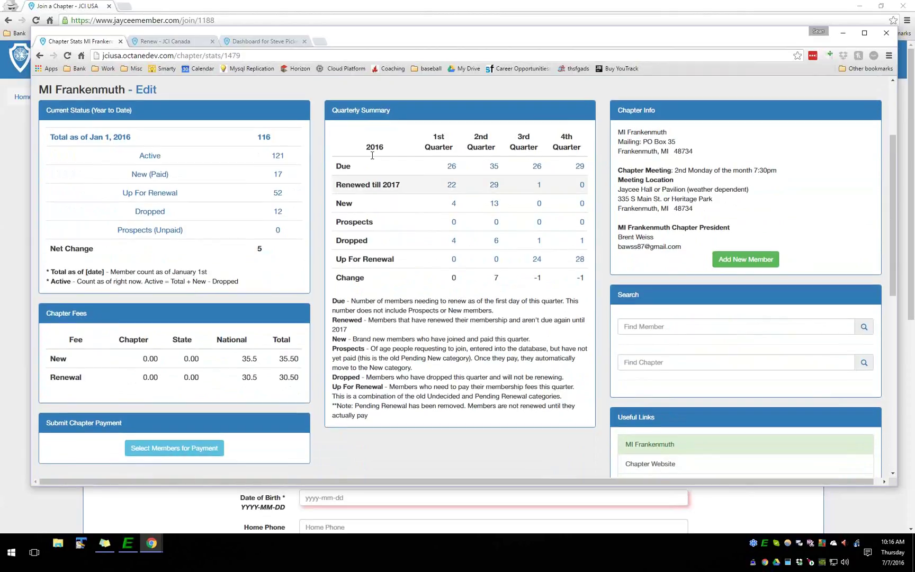
scroll(394, 186, "up", 1)
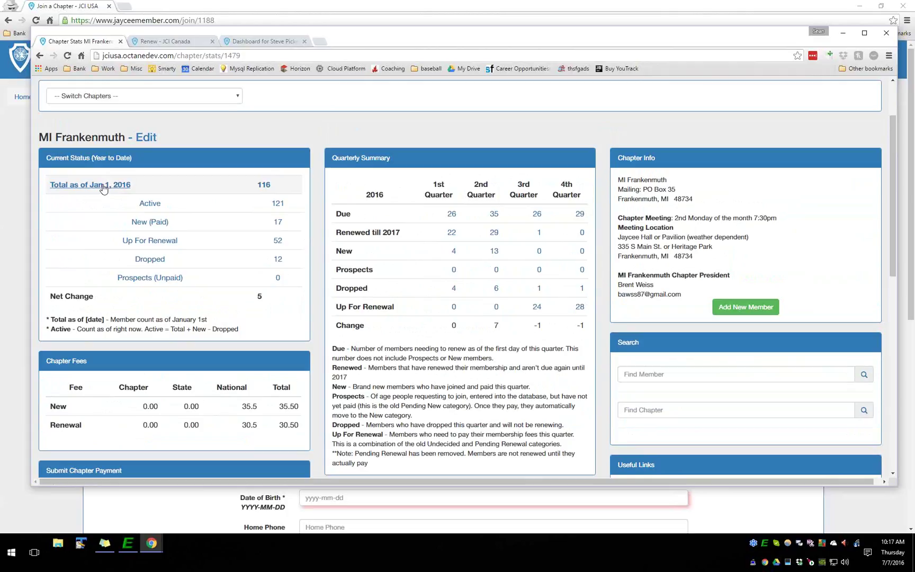
scroll(408, 318, "down", 1)
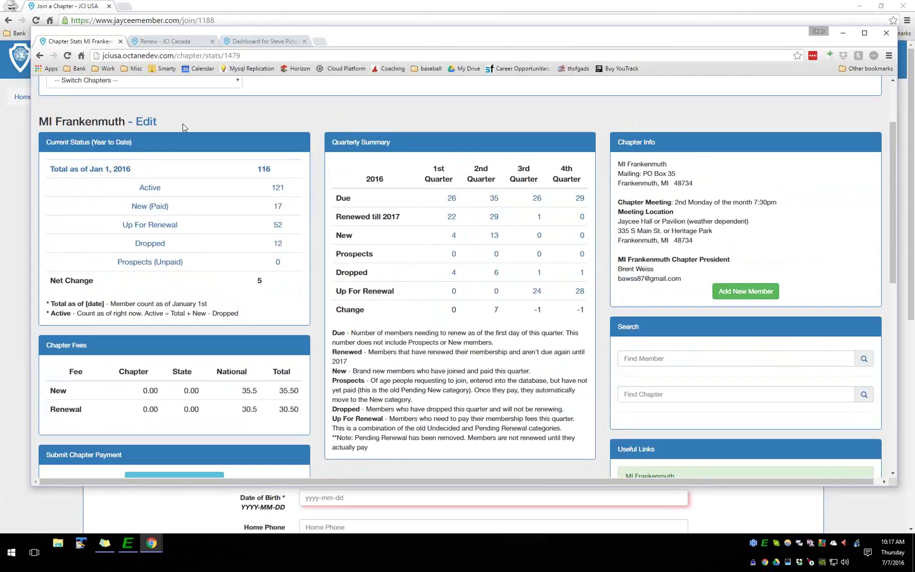
Open the roster of the chapter's active members and look over the member list and status options
left_click(147, 188)
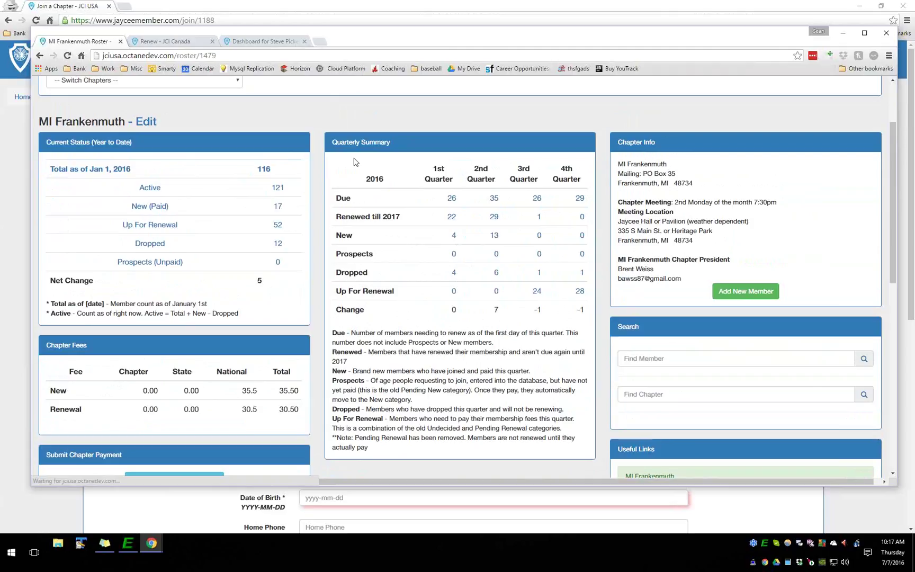
scroll(416, 162, "down", 6)
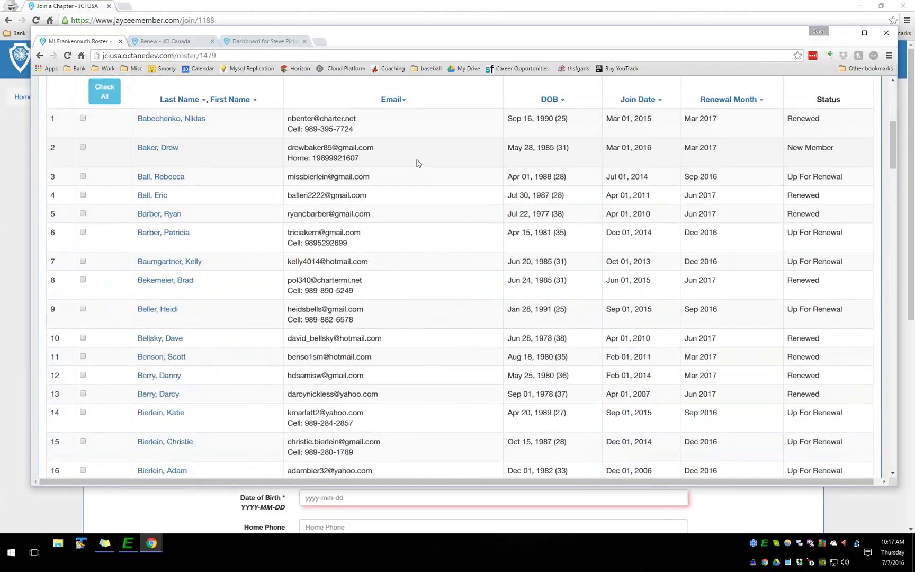
scroll(417, 163, "up", 2)
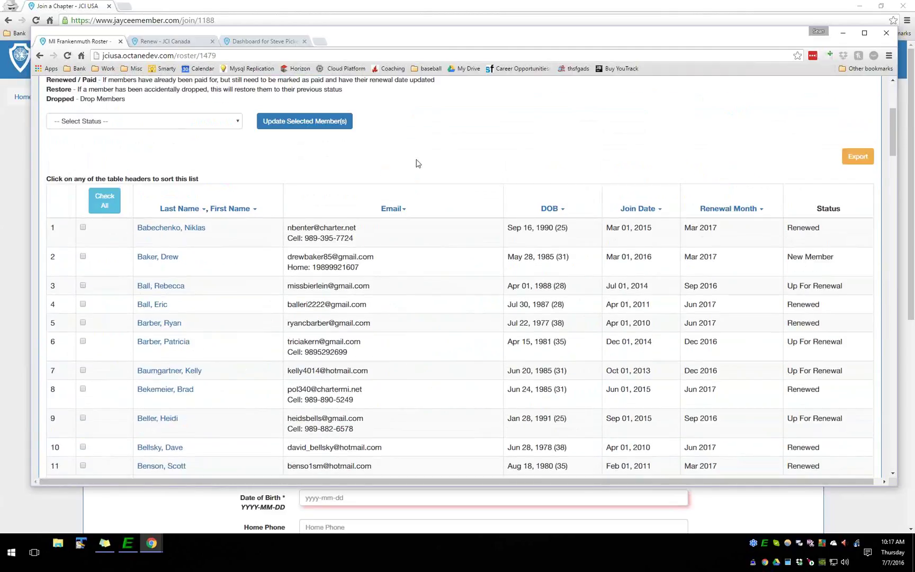
scroll(417, 163, "up", 3)
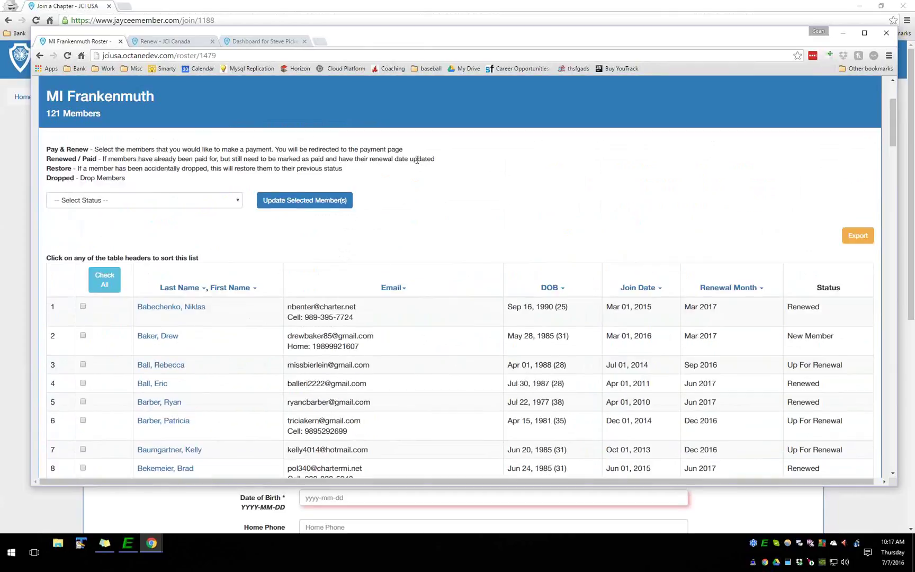
scroll(416, 163, "down", 1)
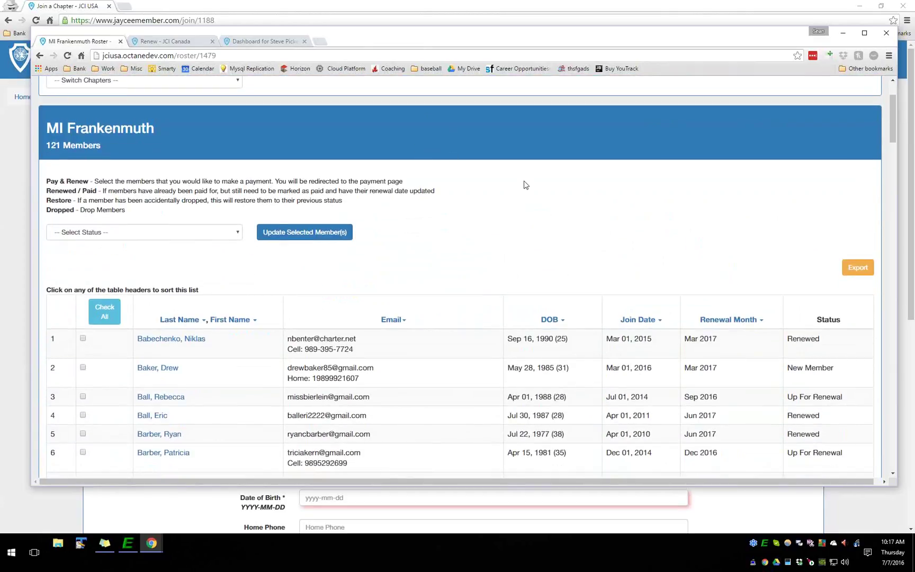
scroll(362, 207, "up", 2)
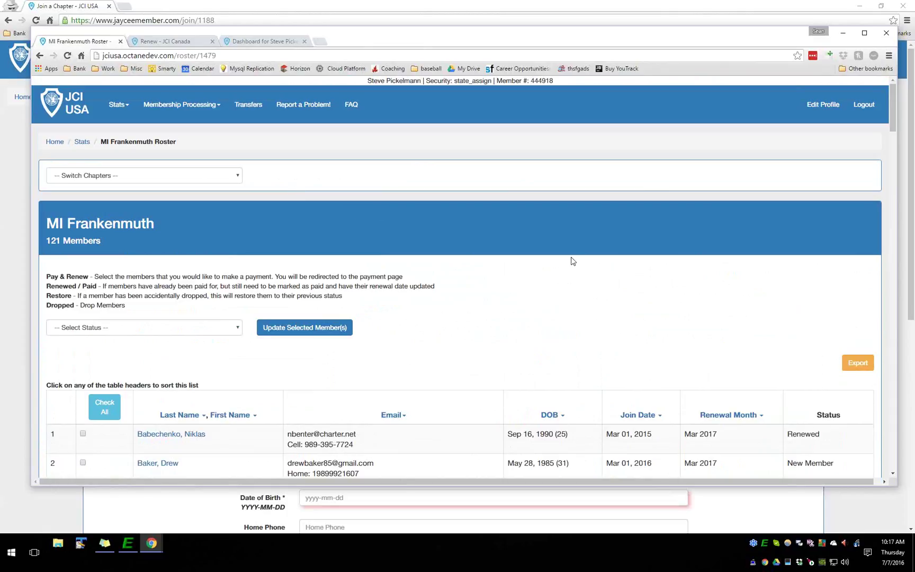
scroll(613, 257, "down", 1)
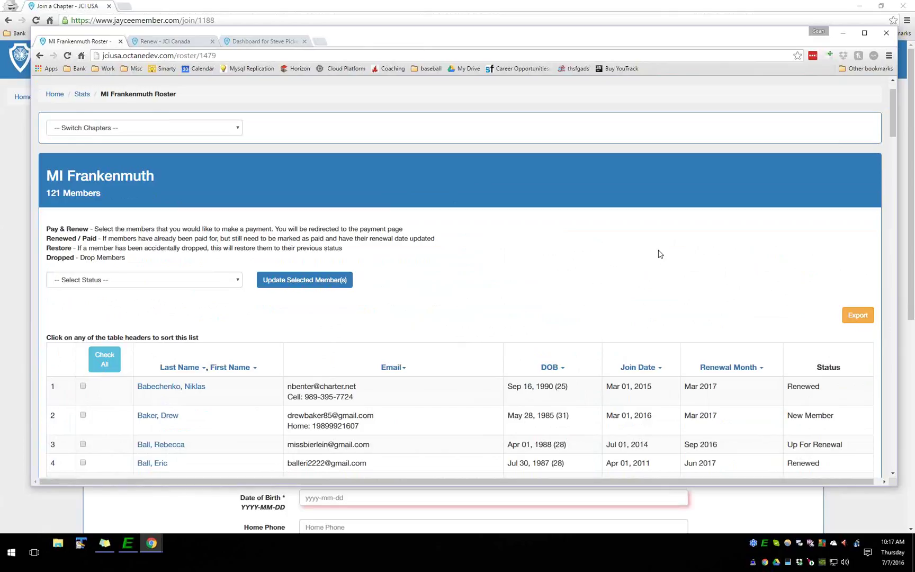
Return to the dashboard and look over the recruitment, Passport to Civic Leadership and useful links sections
left_click(48, 98)
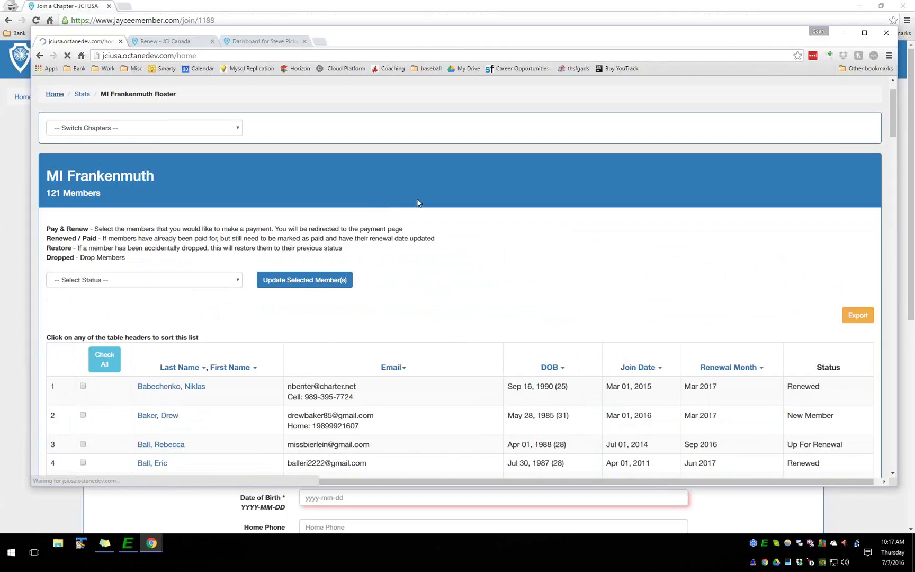
scroll(418, 201, "down", 5)
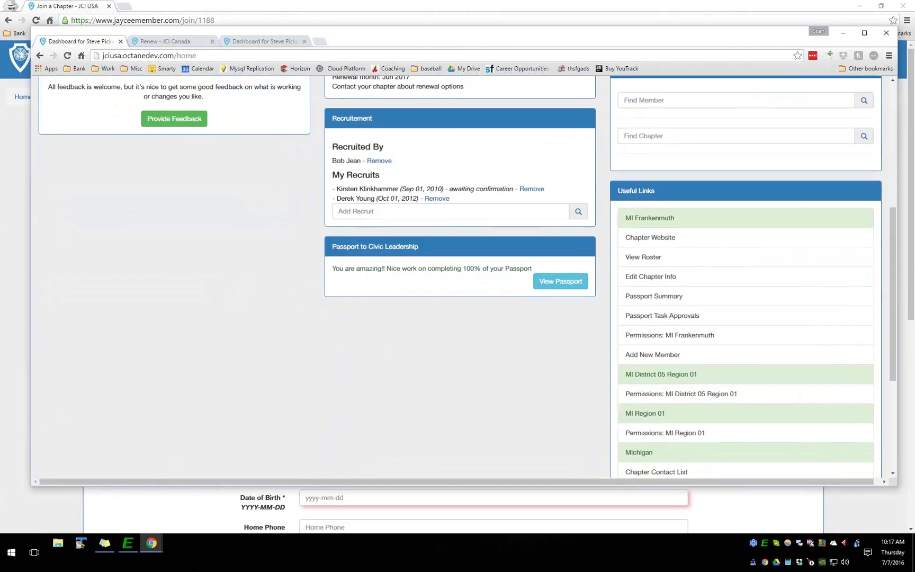
scroll(341, 242, "down", 1)
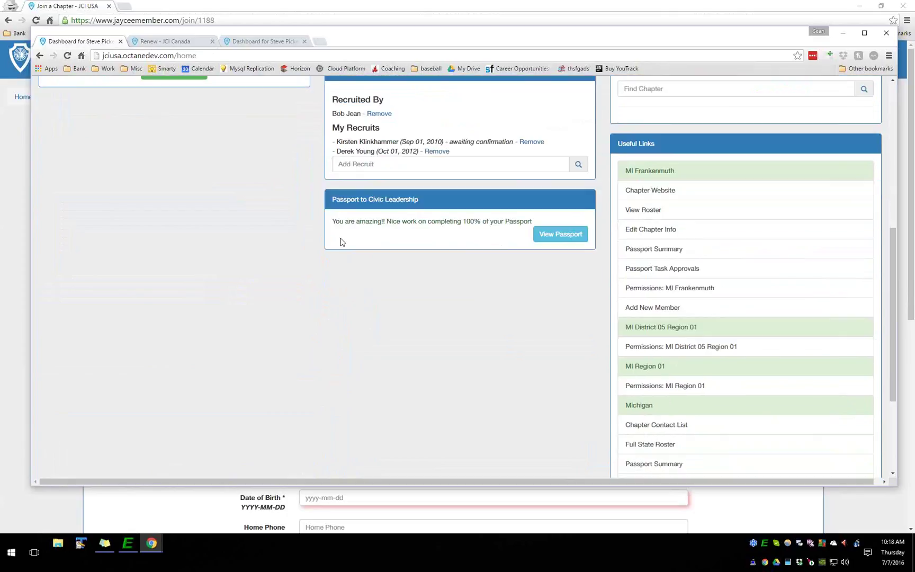
scroll(450, 282, "down", 1)
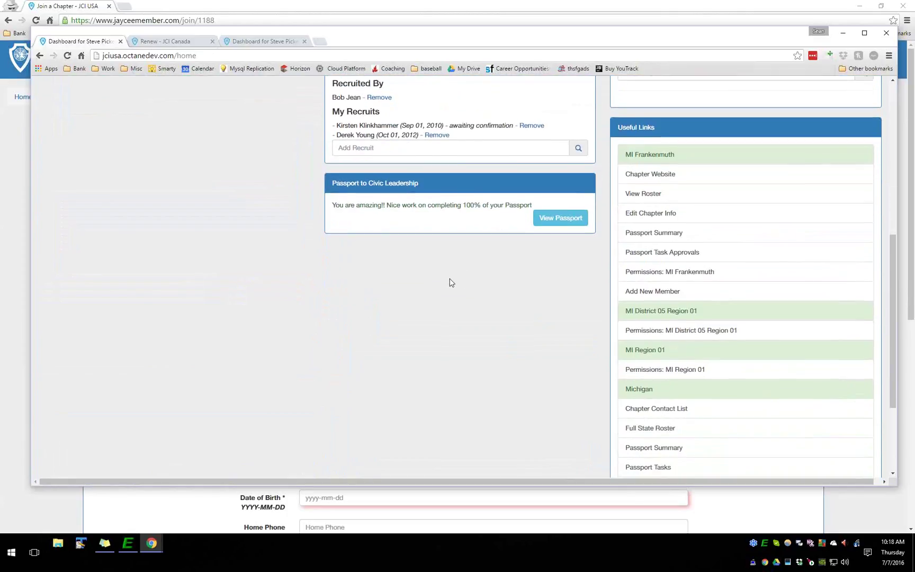
scroll(827, 280, "down", 2)
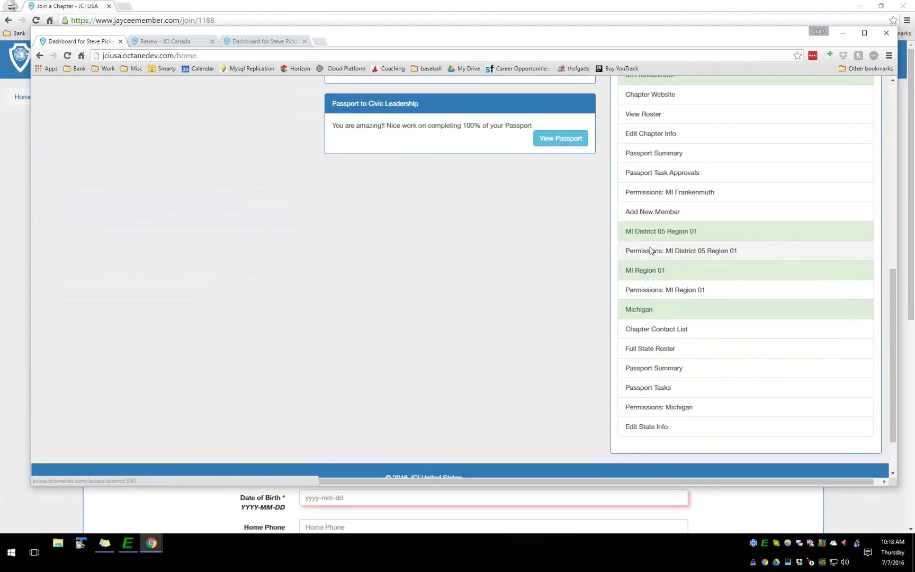
scroll(488, 262, "up", 1)
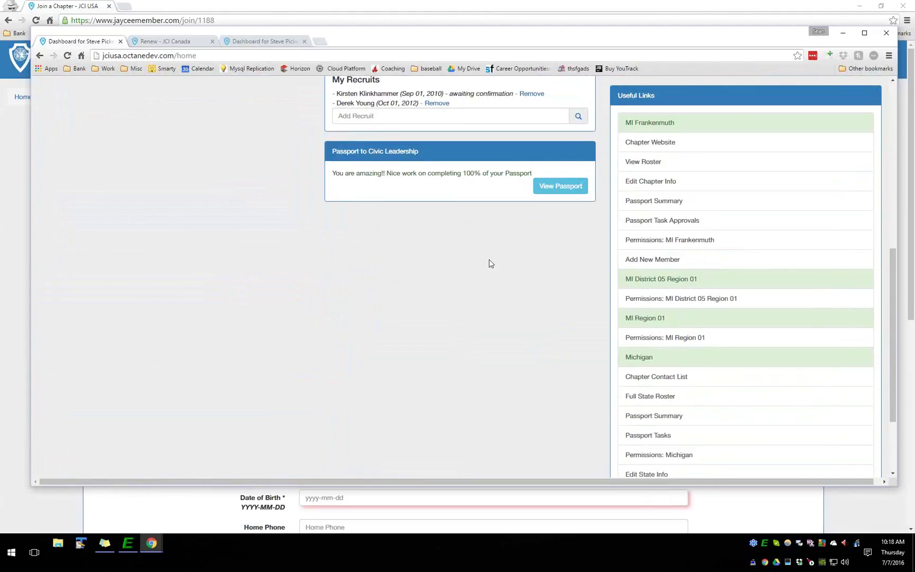
Open the access permissions for MI Frankenmuth and review the access level descriptions and the rights assigned to members, highlighting the state-level entry
left_click(680, 247)
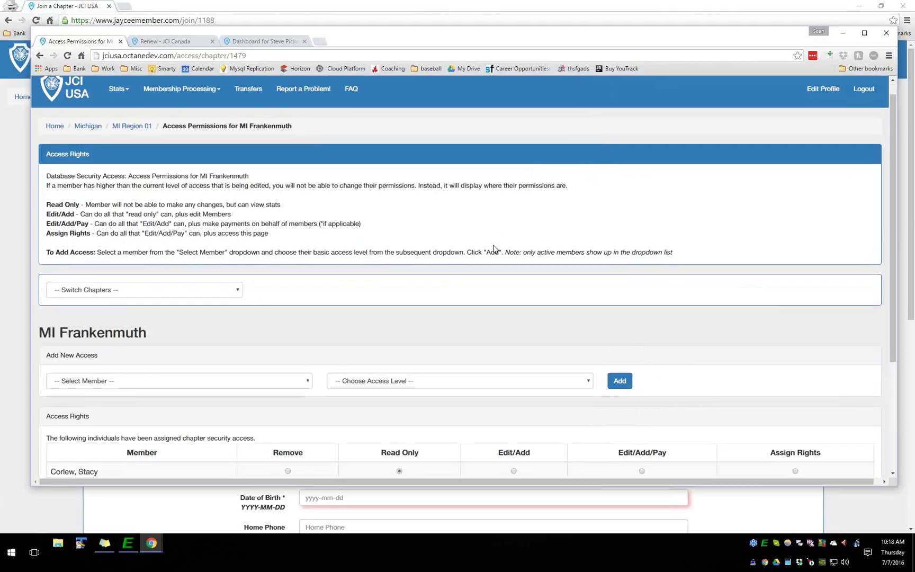
scroll(477, 249, "down", 1)
scroll(476, 246, "down", 3)
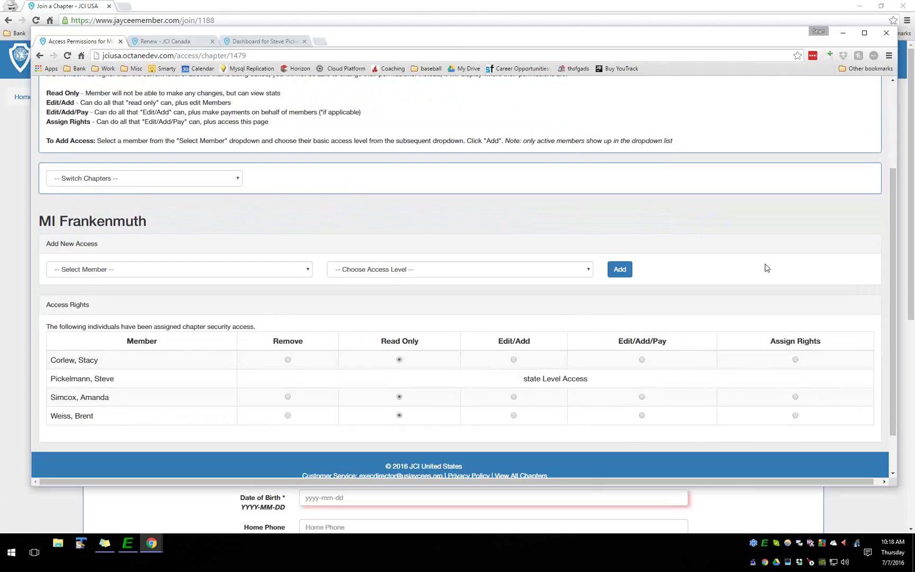
scroll(763, 266, "up", 1)
scroll(737, 268, "down", 1)
scroll(689, 292, "down", 2)
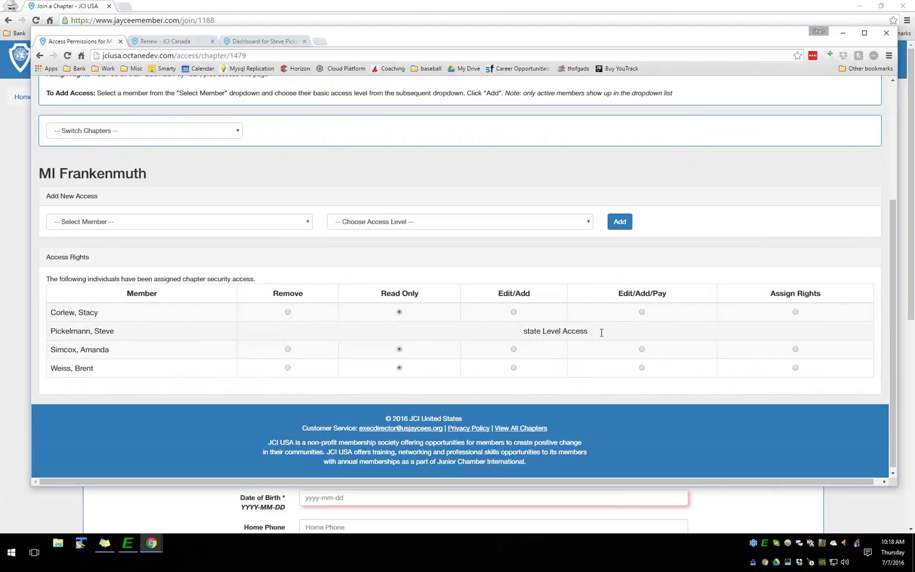
left_click_drag(602, 332, 499, 329)
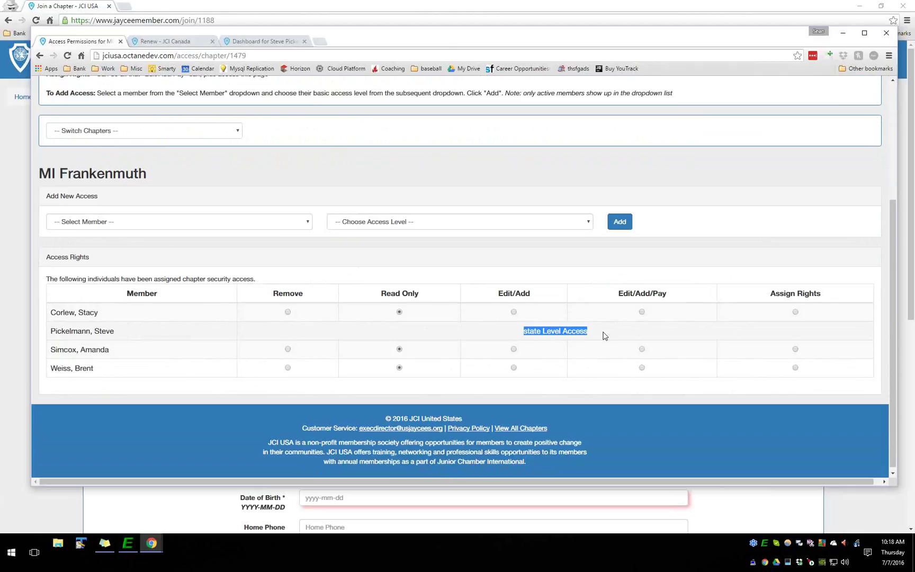
left_click_drag(605, 336, 530, 331)
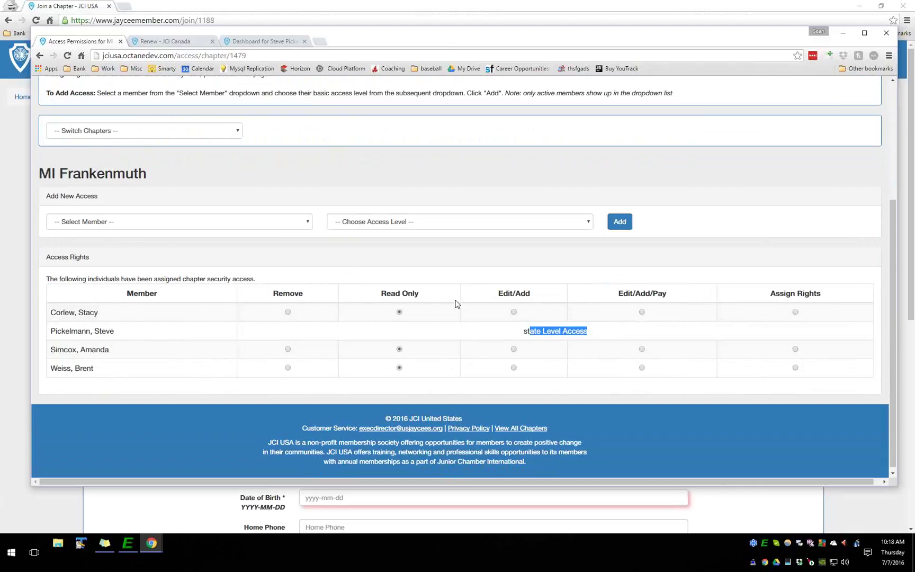
Set the first listed member's chapter access to Assign Rights, and switch it back to Read Only
left_click(795, 313)
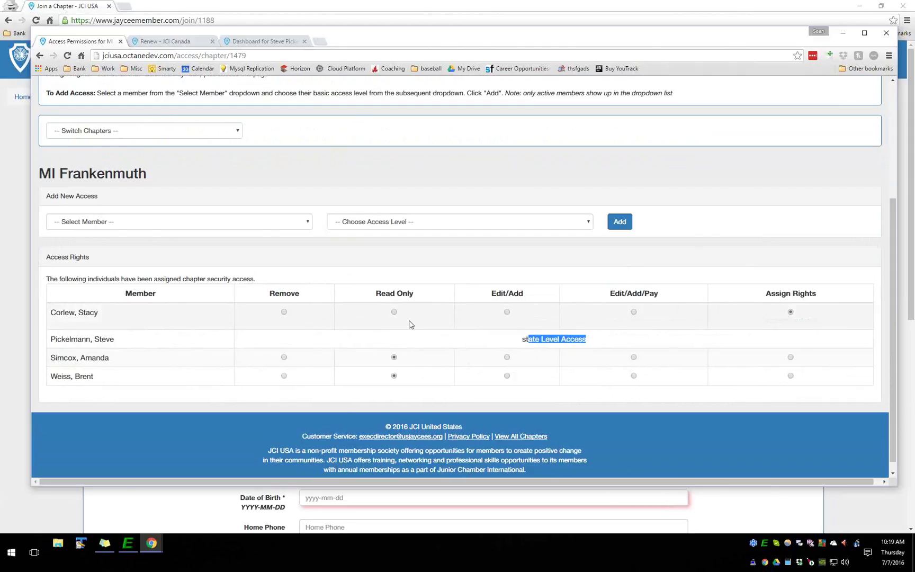
left_click(394, 313)
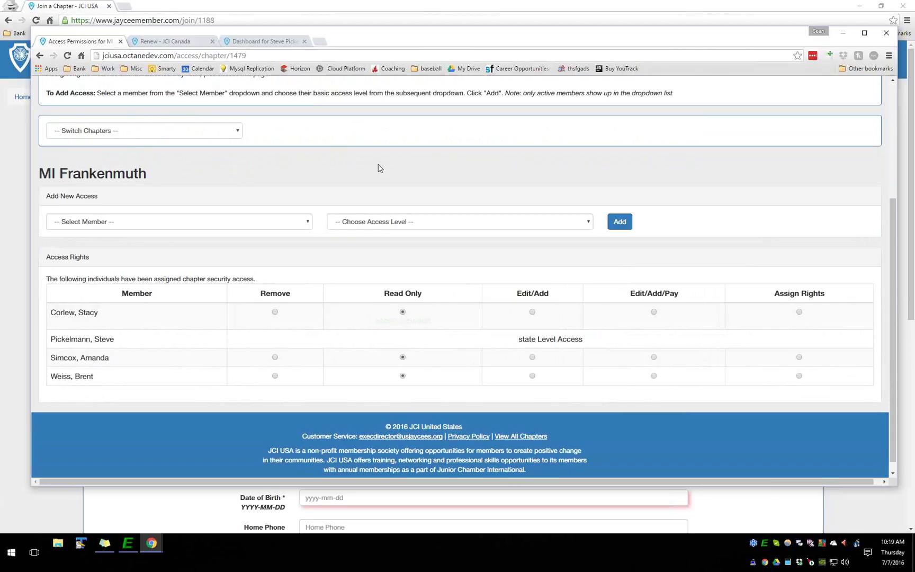
Return to the dashboard, open the access permissions for Michigan, and review the rights assigned to members across the state's chapters
key("alt+Left")
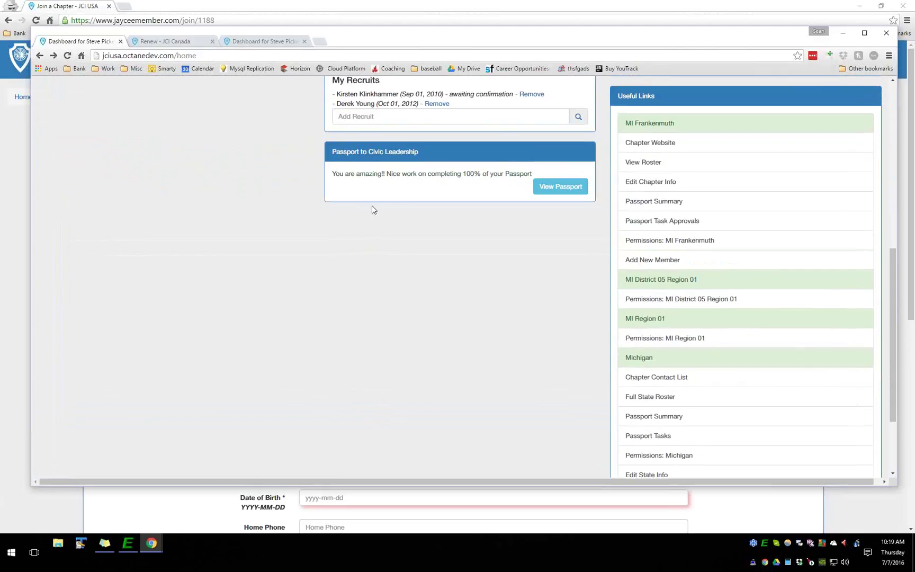
left_click(686, 454)
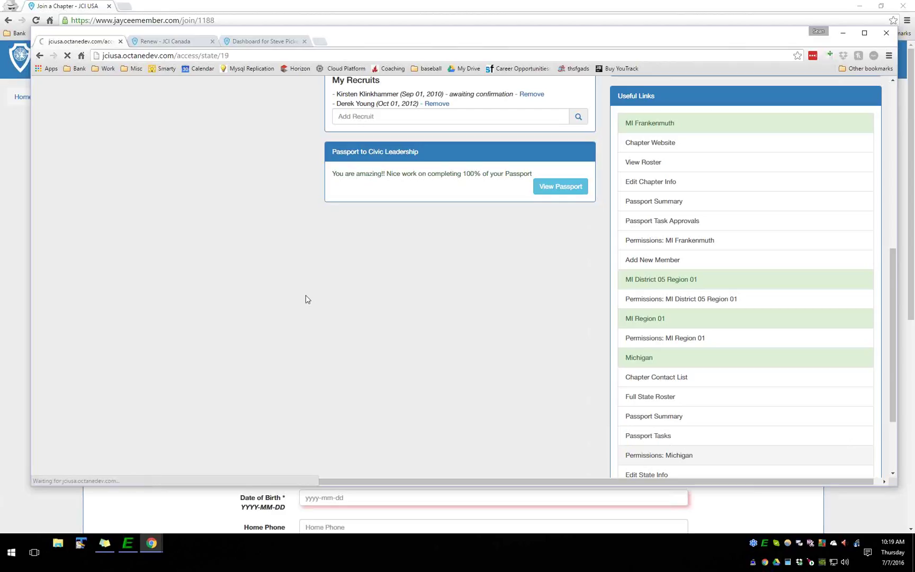
scroll(409, 303, "down", 8)
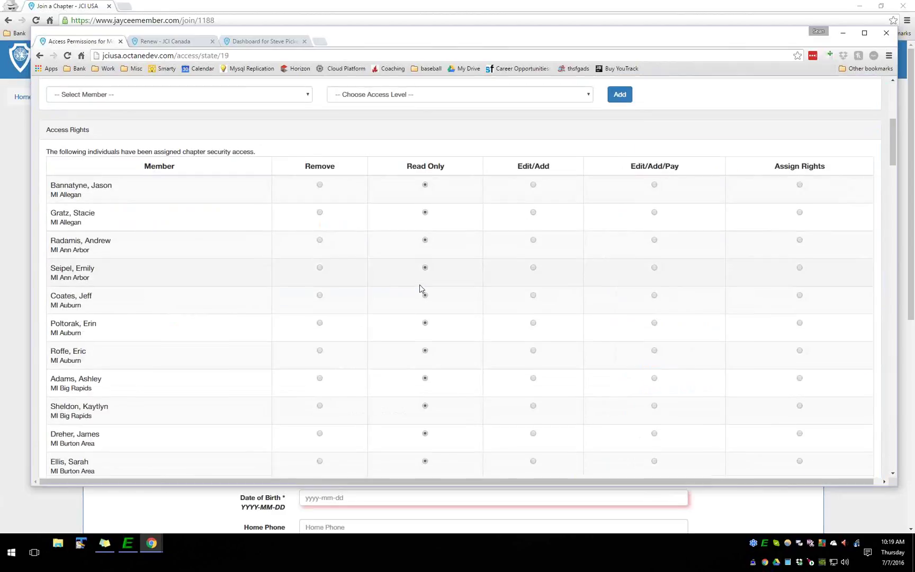
scroll(420, 288, "down", 15)
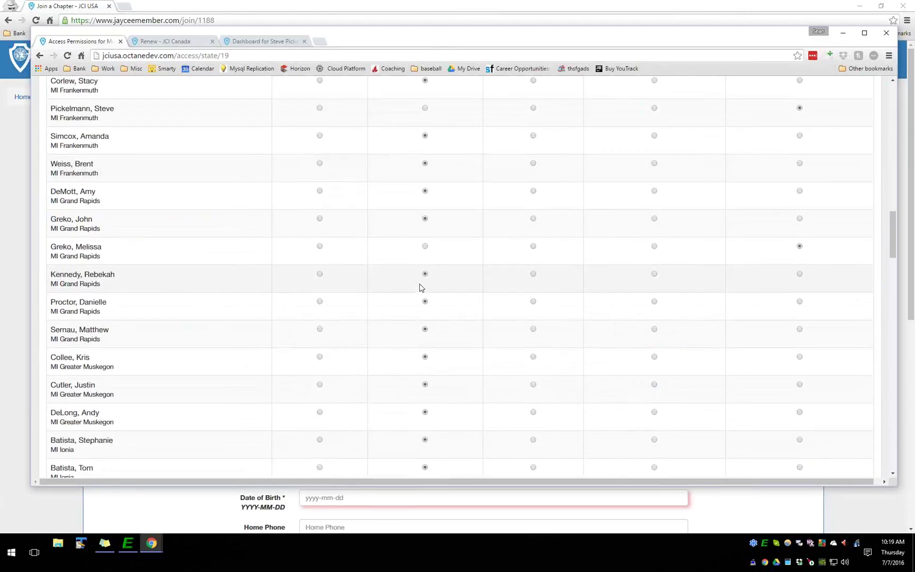
scroll(420, 288, "down", 6)
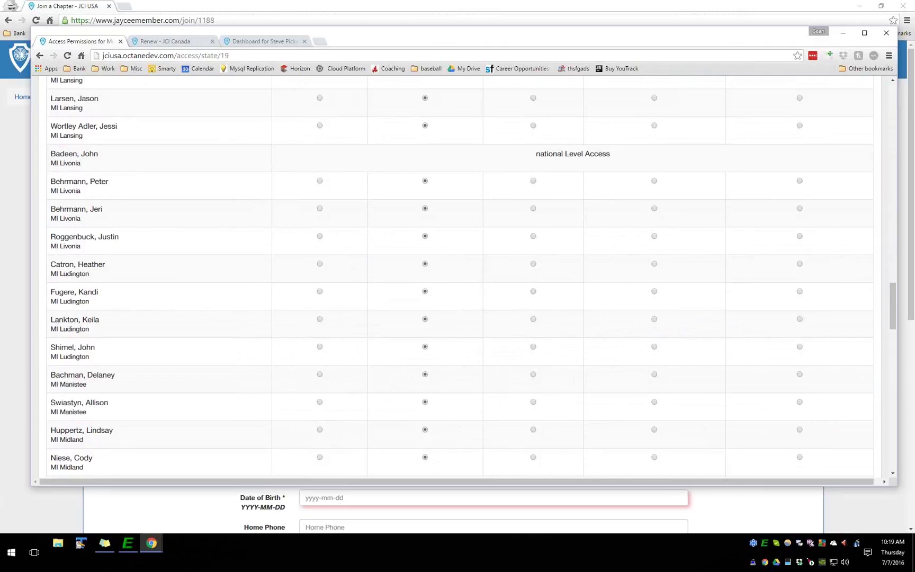
scroll(124, 178, "up", 20)
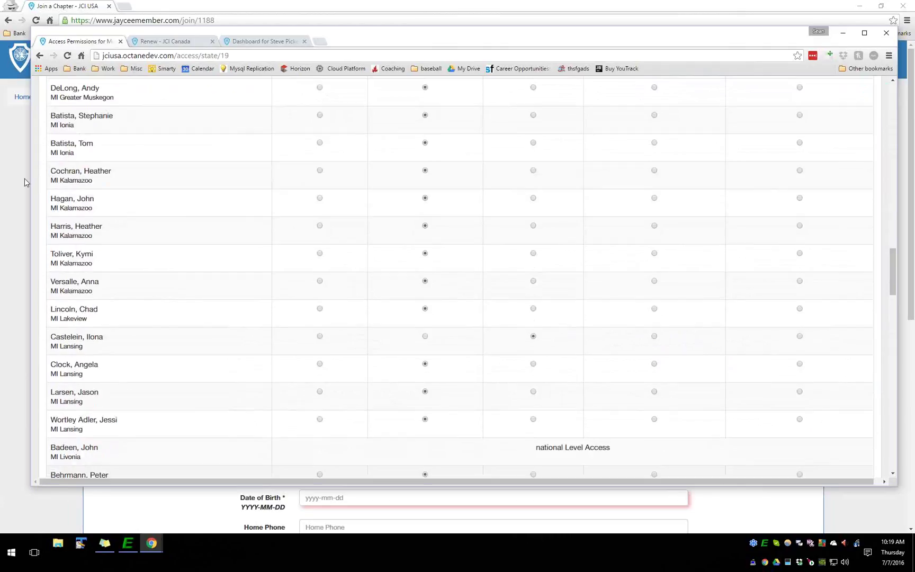
scroll(127, 178, "up", 2)
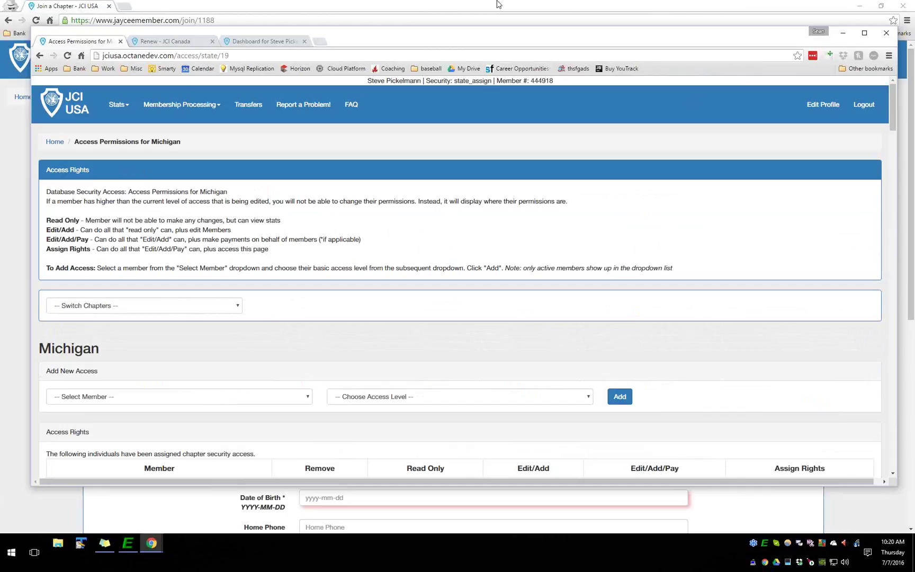
Return to the dashboard, open the problem report form to examine its e-mail and problem fields, and dismiss it
key("F5")
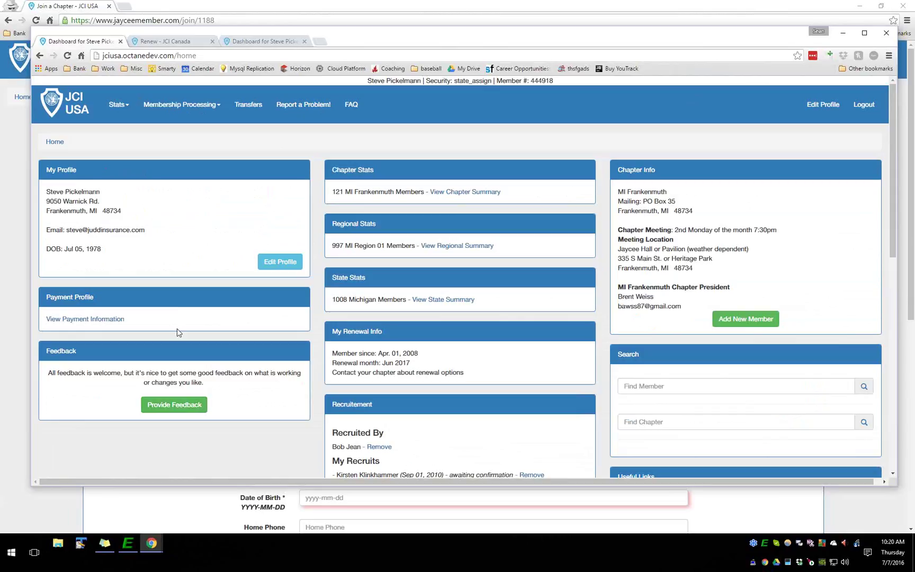
left_click(289, 106)
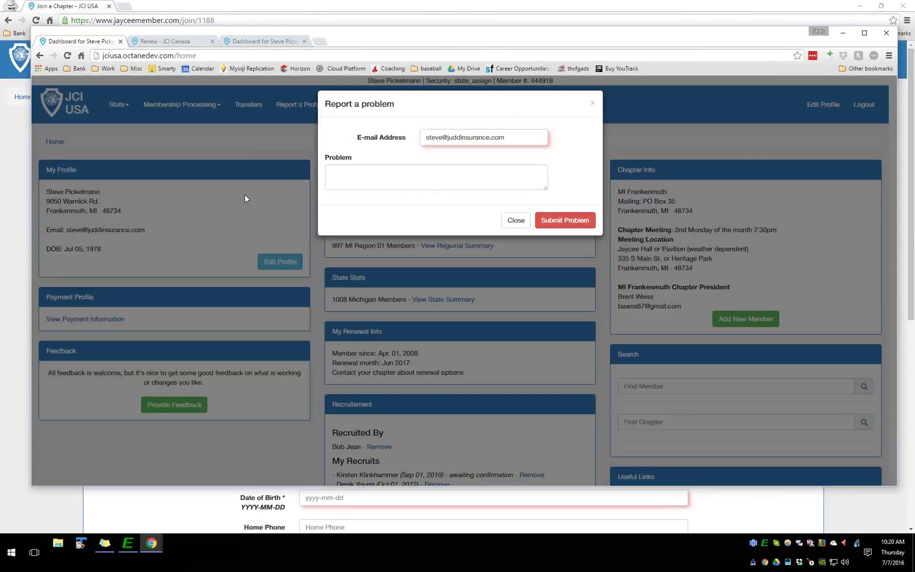
left_click(408, 179)
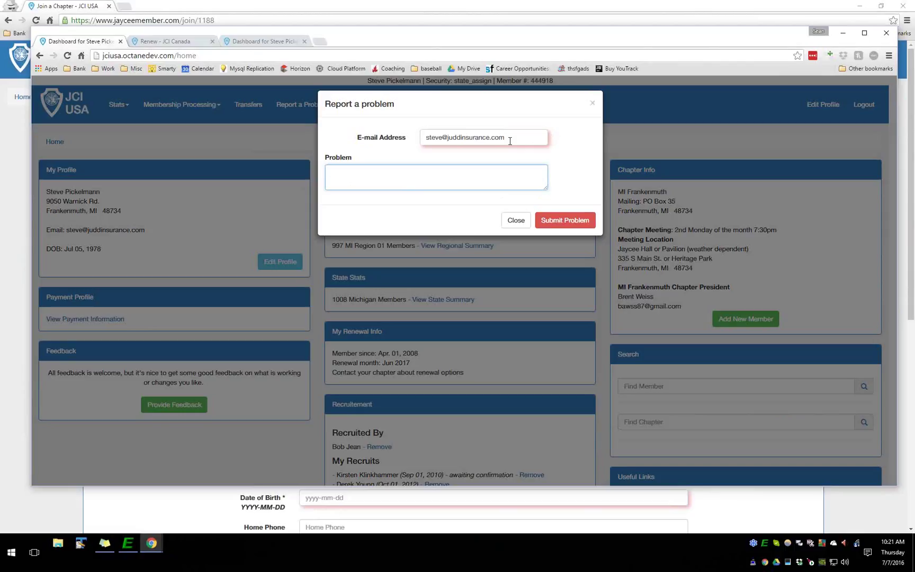
left_click(131, 260)
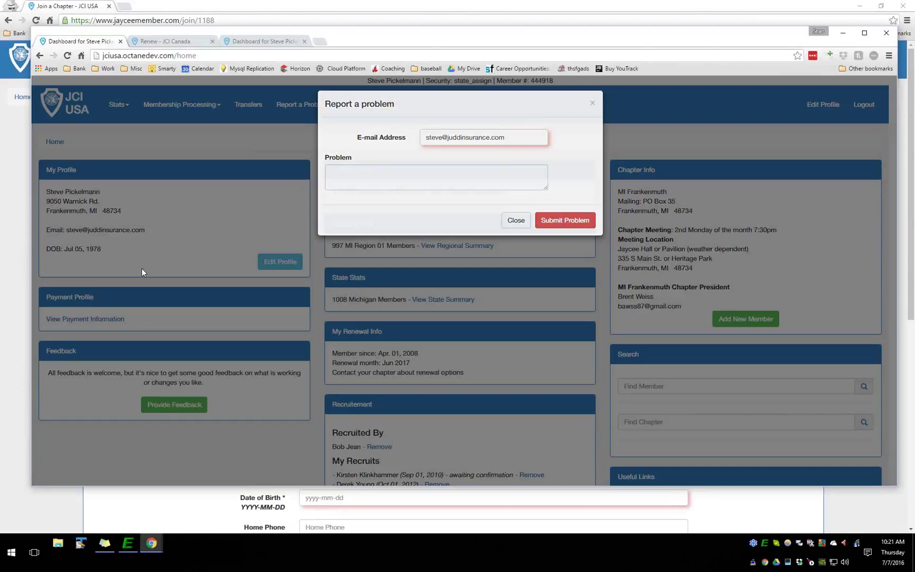
Open the feedback form to view its fields, and close it and the problem report form without submitting anything
left_click(179, 404)
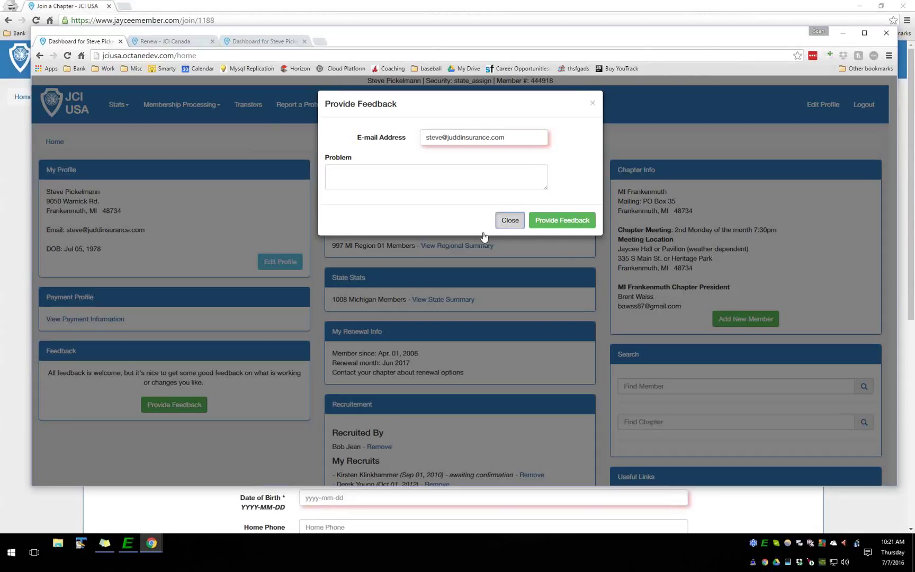
left_click(510, 221)
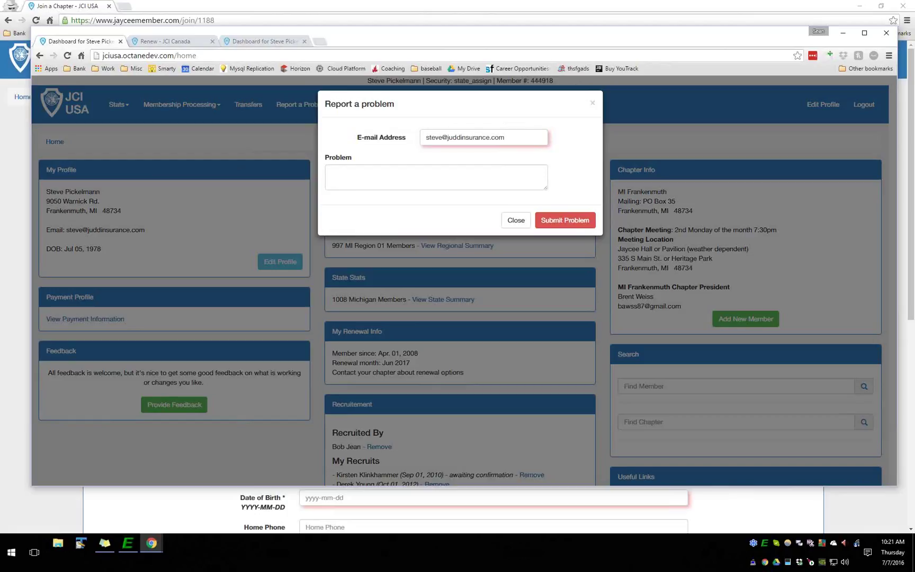
left_click(516, 219)
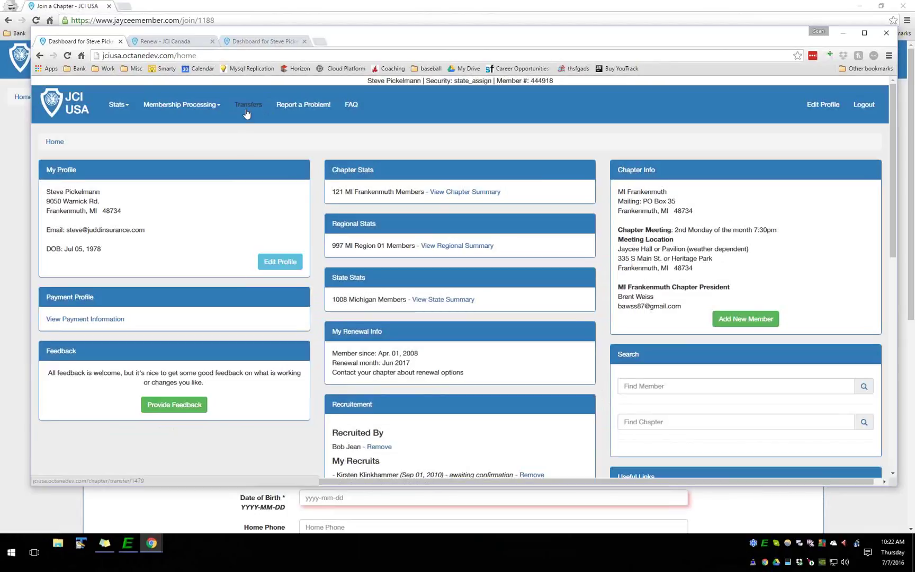
Open the member transfers page for MI Frankenmuth and look over the member list and transfer options
left_click(246, 110)
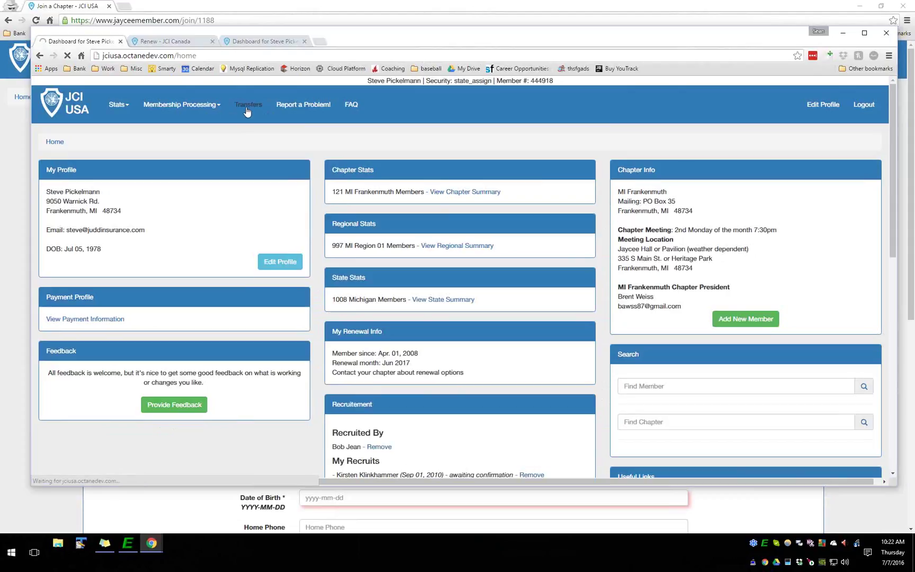
scroll(414, 221, "down", 1)
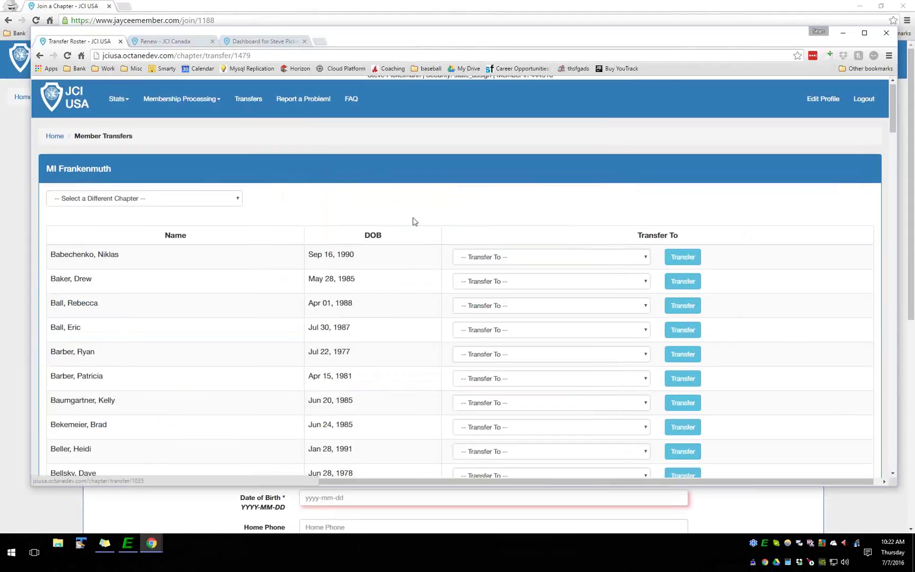
scroll(413, 221, "down", 1)
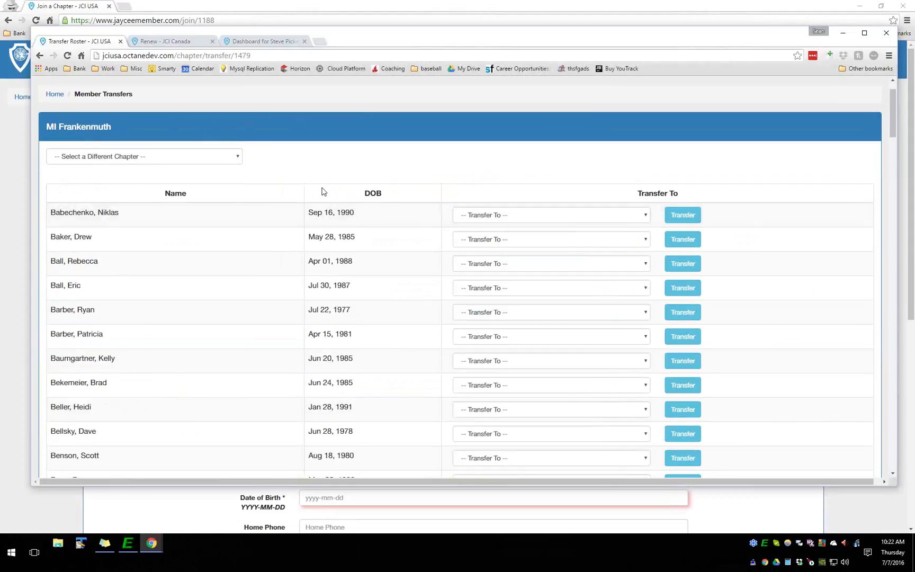
scroll(323, 190, "up", 1)
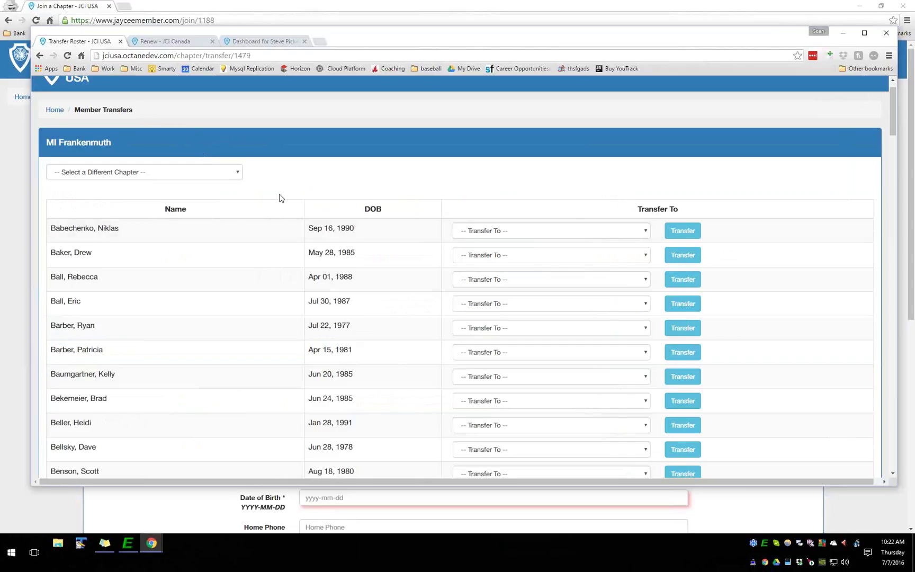
scroll(290, 186, "down", 1)
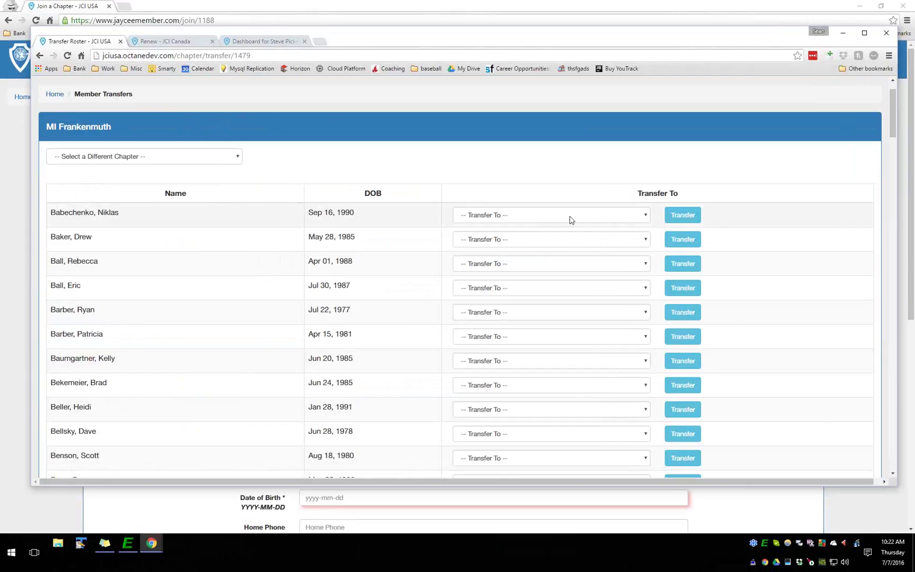
Choose MI Midland as the transfer destination for the first listed member
left_click(570, 218)
scroll(582, 259, "down", 1)
scroll(581, 258, "down", 3)
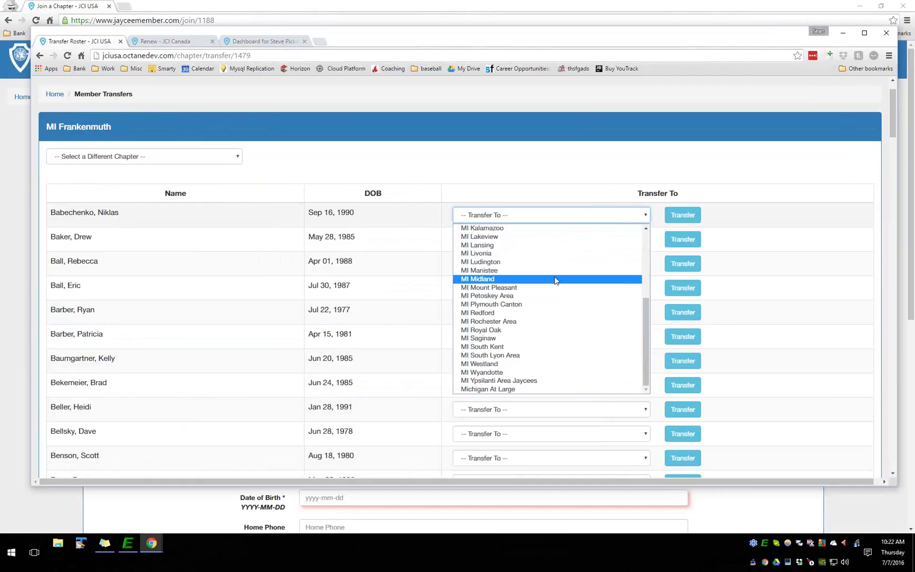
left_click(555, 279)
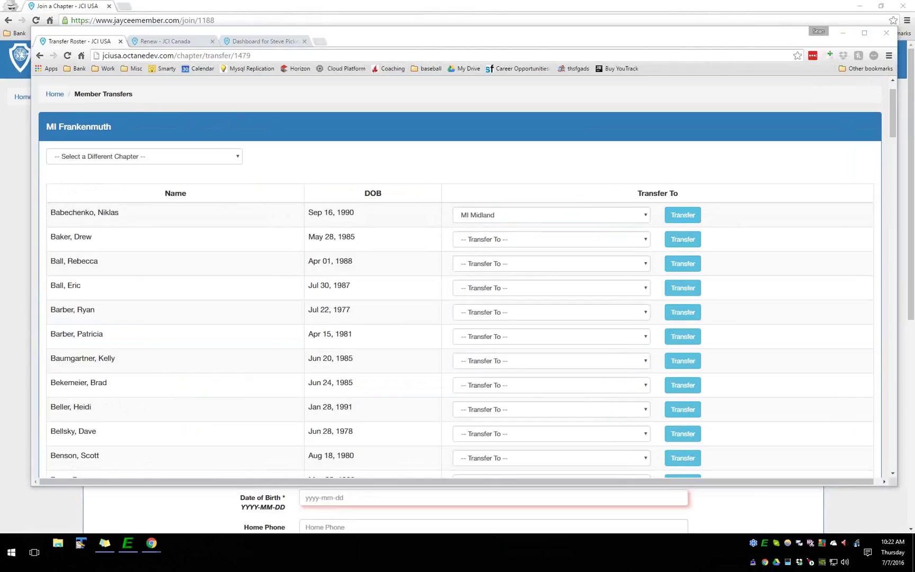
left_click(540, 166)
scroll(539, 164, "up", 1)
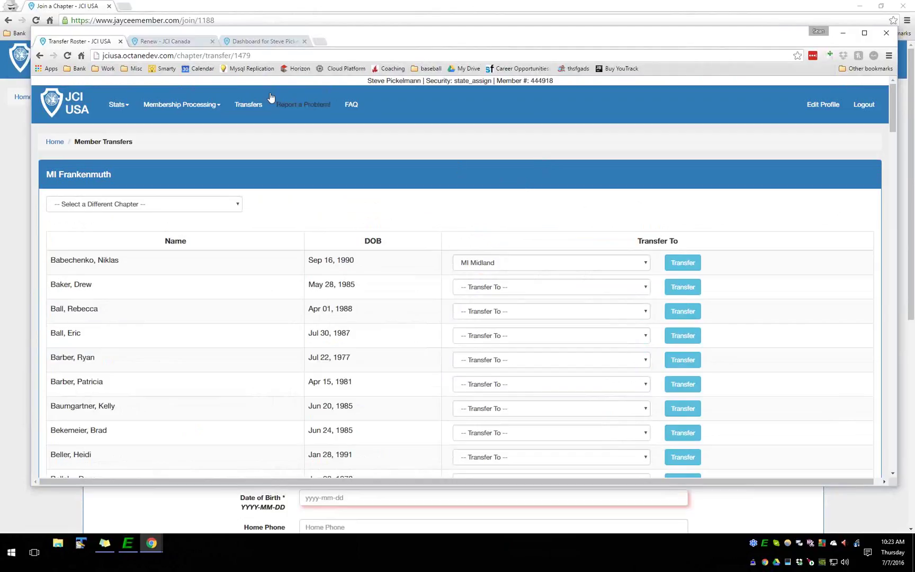
View the membership processing options, return to the dashboard, and open the MI Frankenmuth roster to review its status update descriptions and member list
left_click(200, 102)
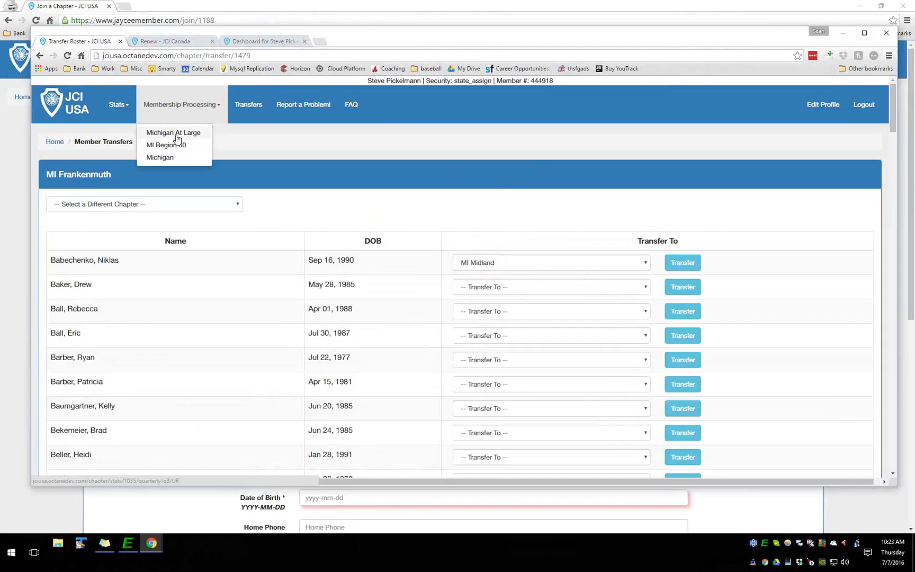
left_click(248, 151)
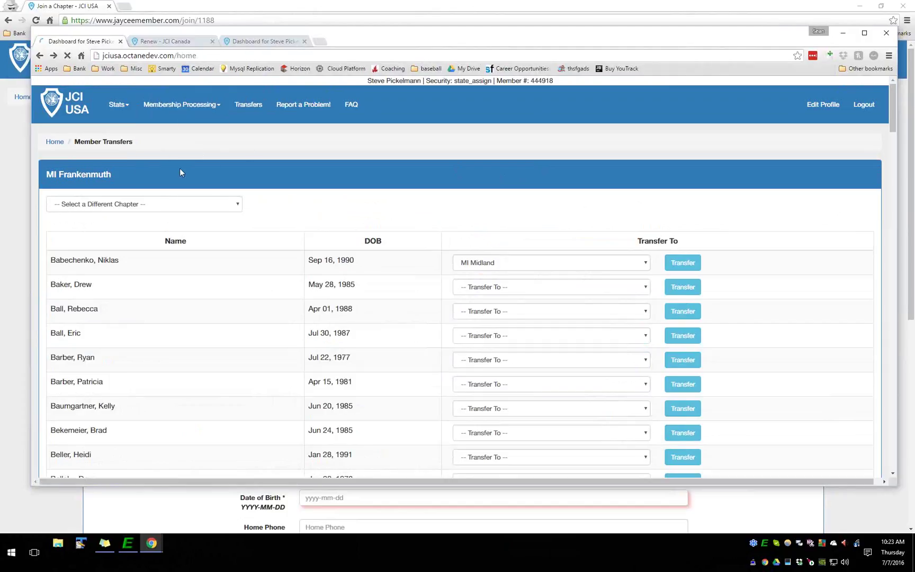
scroll(562, 274, "down", 3)
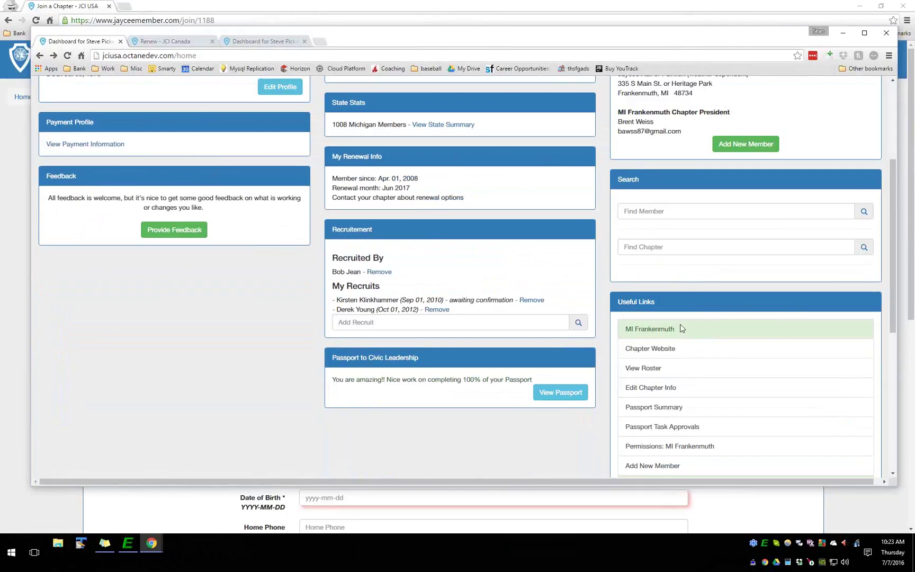
scroll(644, 290, "down", 1)
left_click(644, 320)
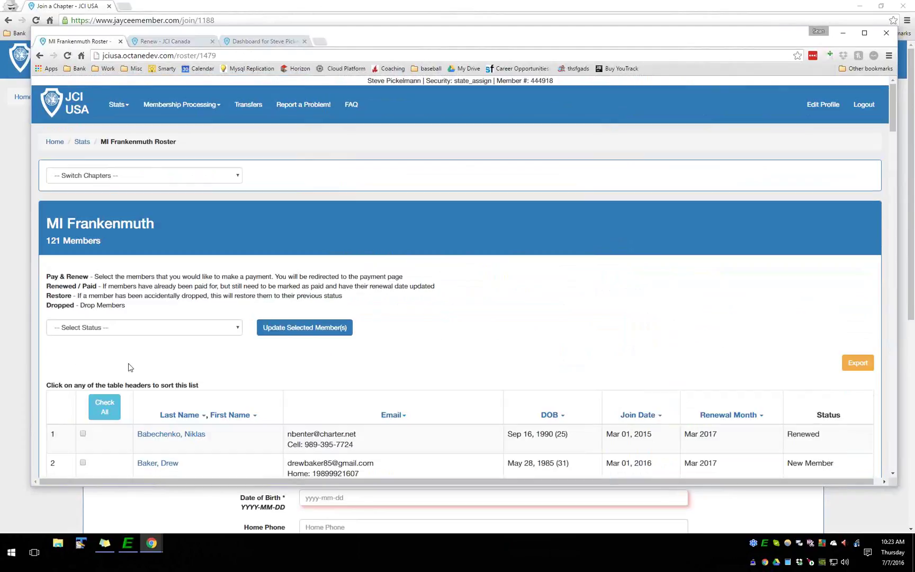
scroll(589, 221, "down", 3)
scroll(588, 216, "down", 1)
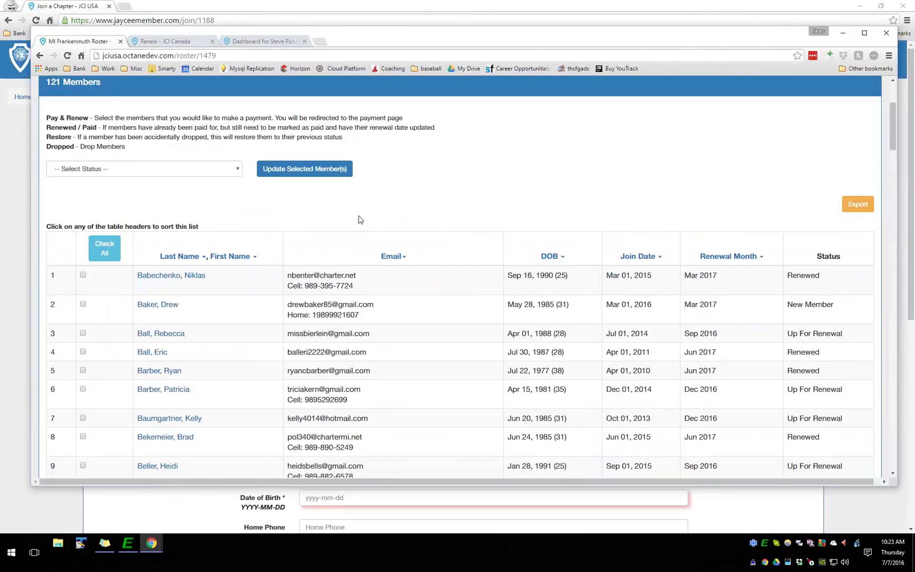
scroll(383, 211, "up", 3)
scroll(383, 211, "down", 1)
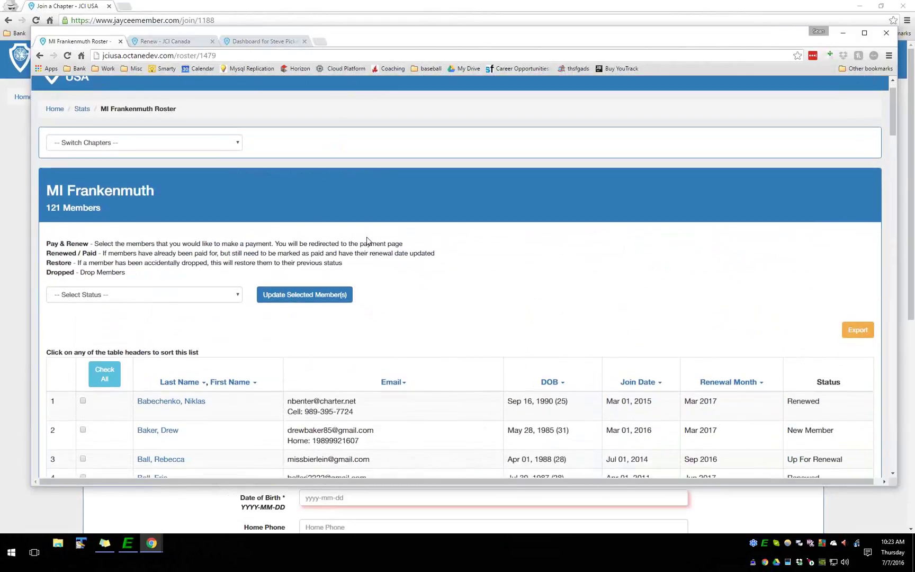
scroll(424, 233, "down", 2)
scroll(436, 232, "up", 1)
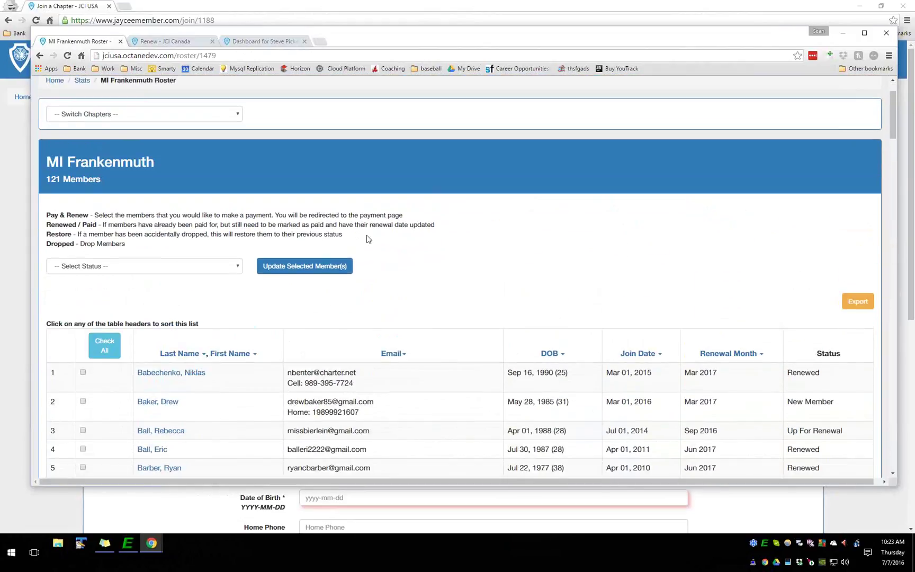
scroll(435, 233, "down", 1)
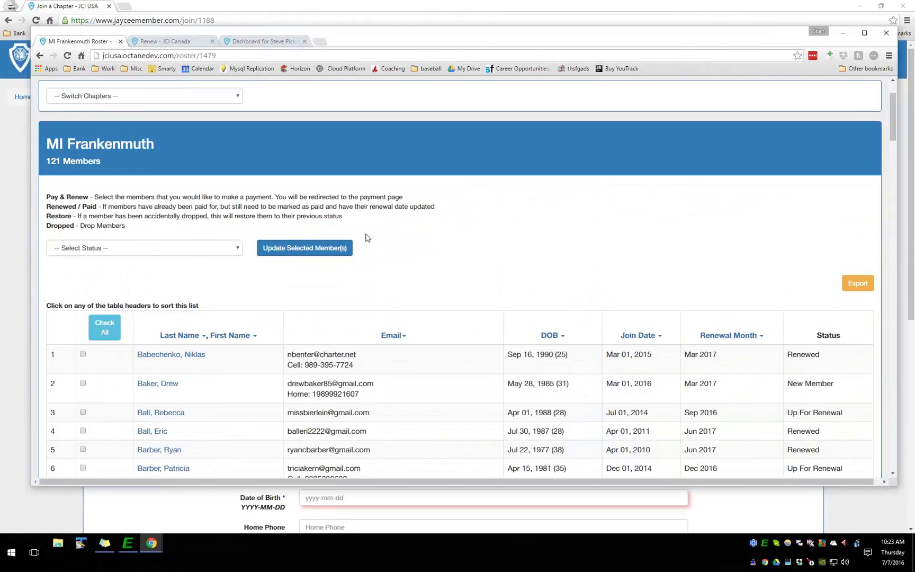
Select the first two members on the MI Frankenmuth roster and update their status to Dropped
left_click(83, 355)
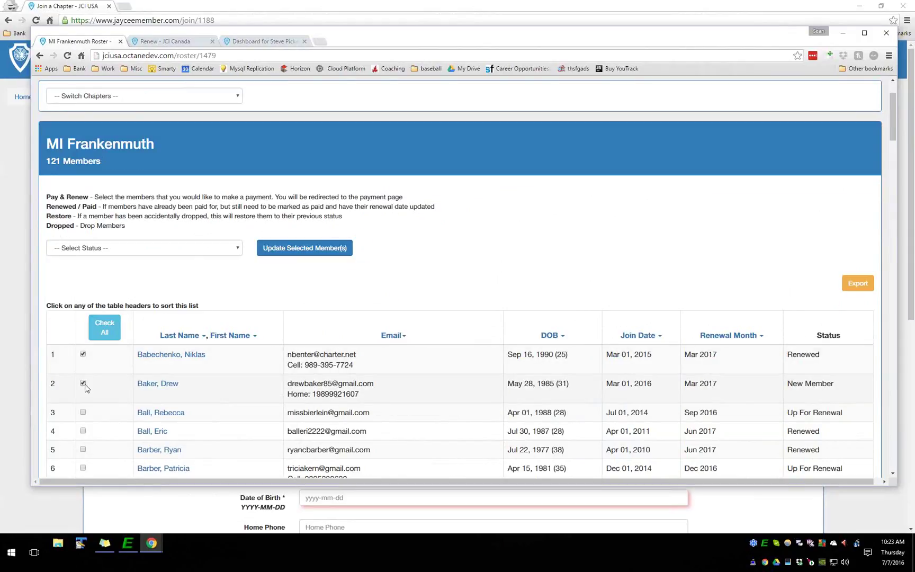
left_click(78, 245)
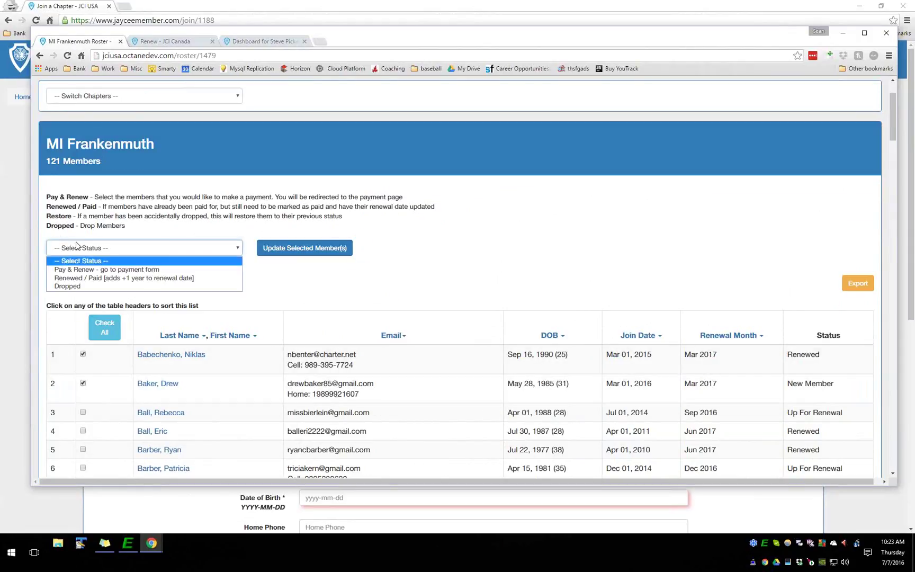
left_click(81, 286)
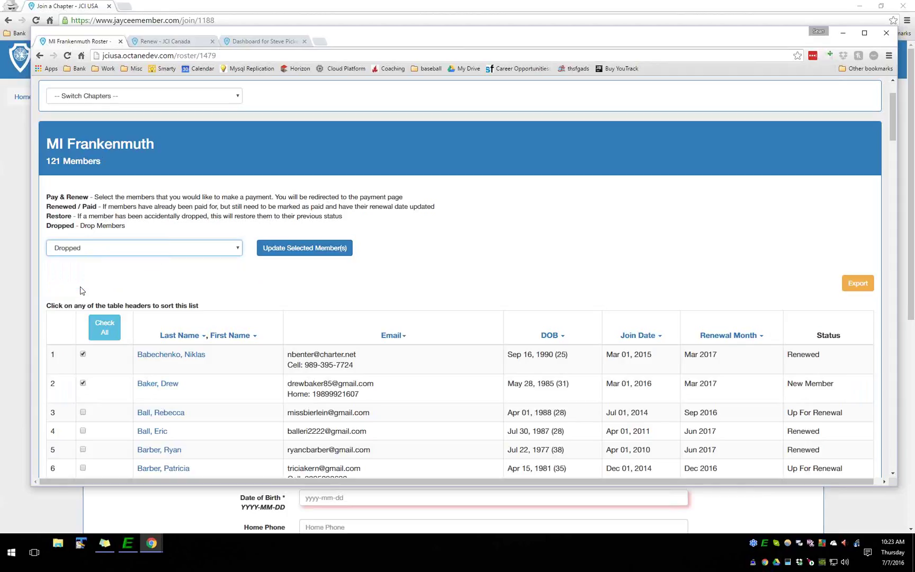
left_click(308, 252)
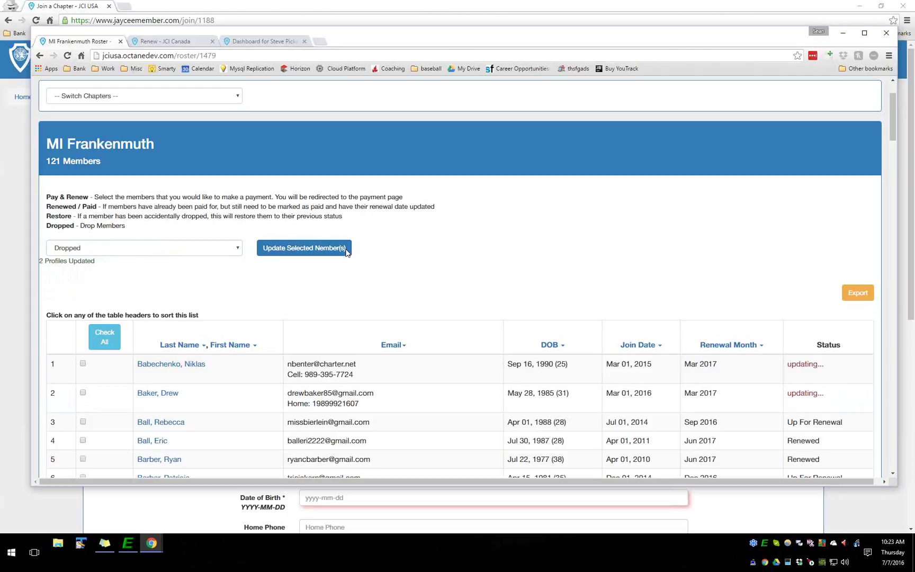
scroll(716, 262, "down", 1)
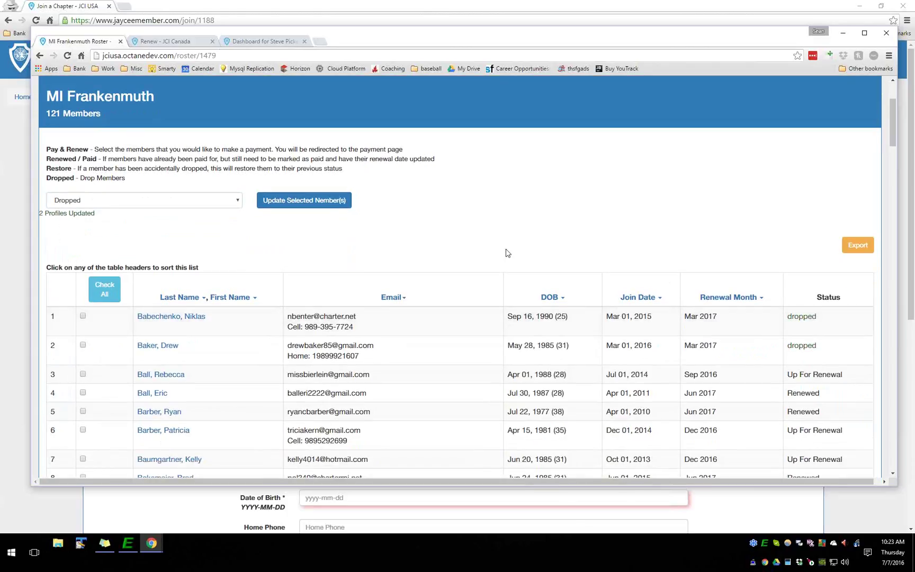
scroll(506, 253, "up", 1)
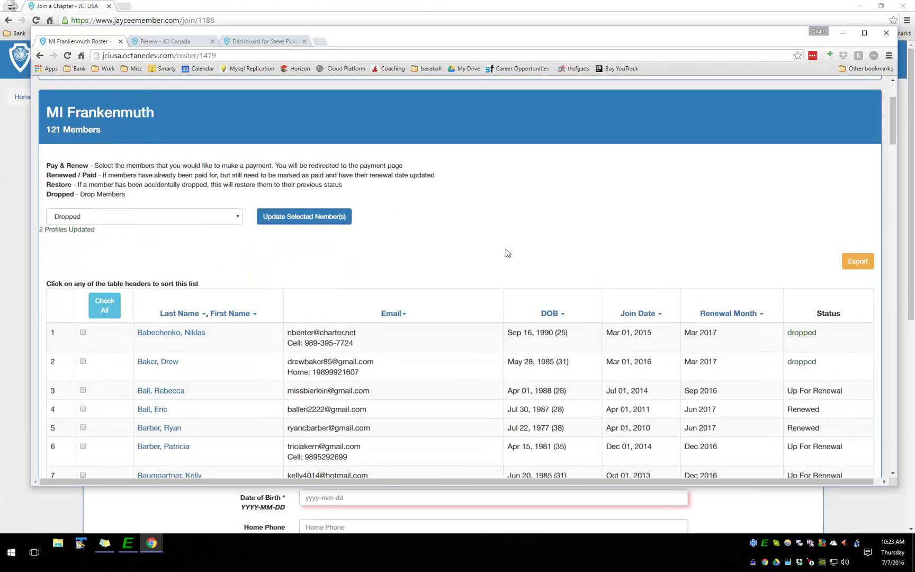
scroll(506, 252, "down", 1)
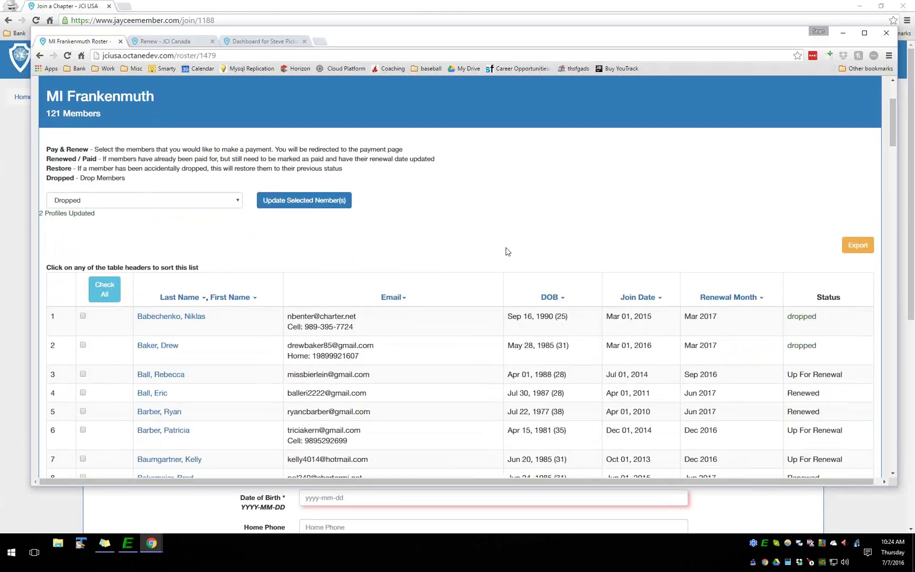
scroll(398, 247, "up", 3)
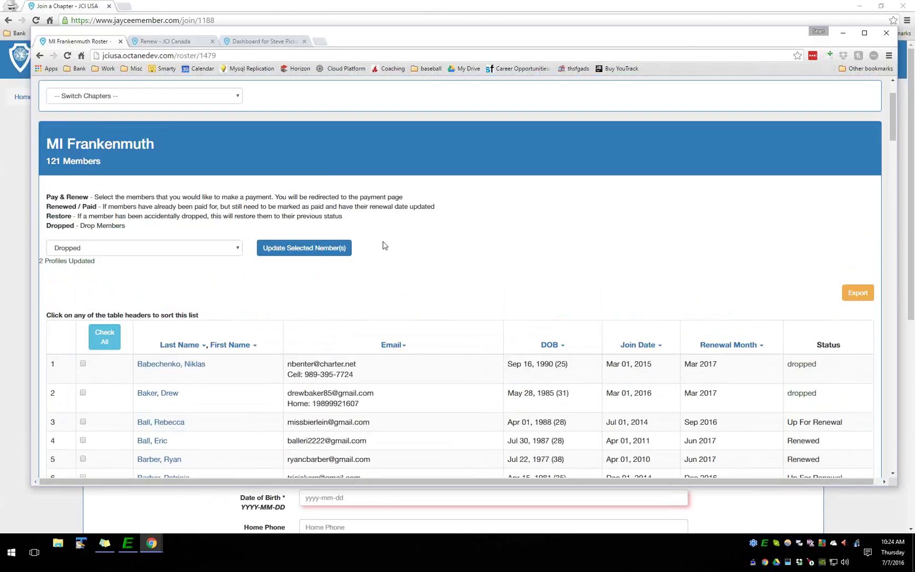
scroll(426, 228, "up", 5)
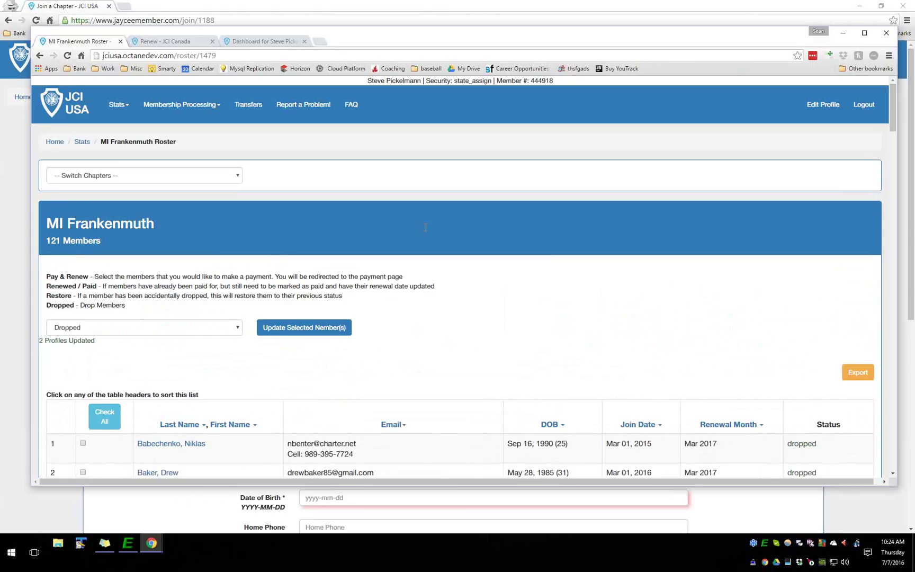
scroll(426, 228, "down", 5)
scroll(426, 221, "up", 5)
scroll(427, 221, "down", 1)
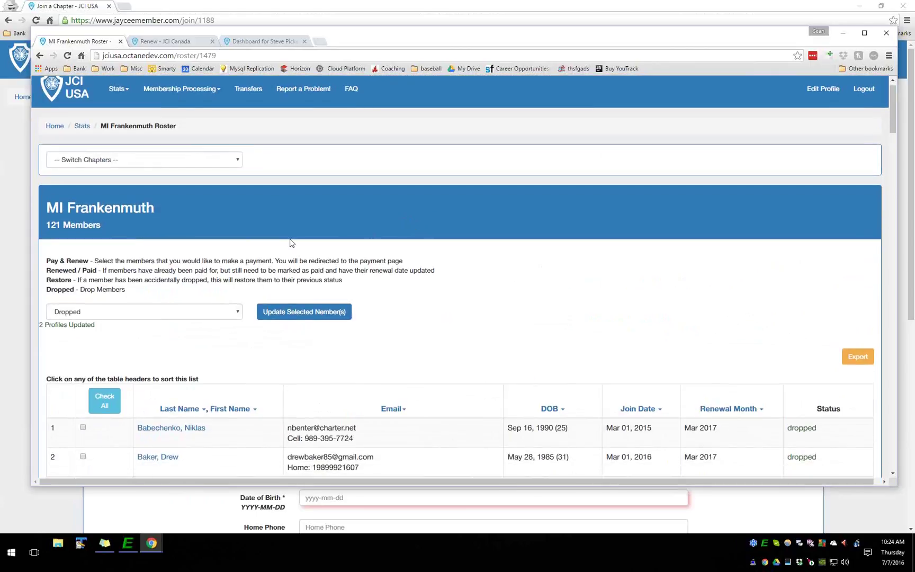
Open the MI Frankenmuth chapter stats and list the members dropped in the 3rd quarter of 2016
left_click(123, 90)
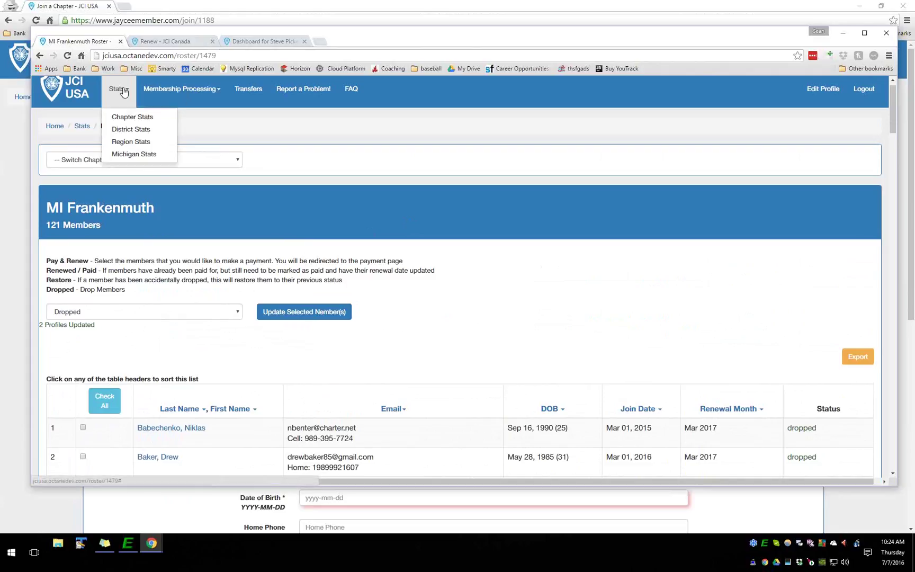
left_click(126, 117)
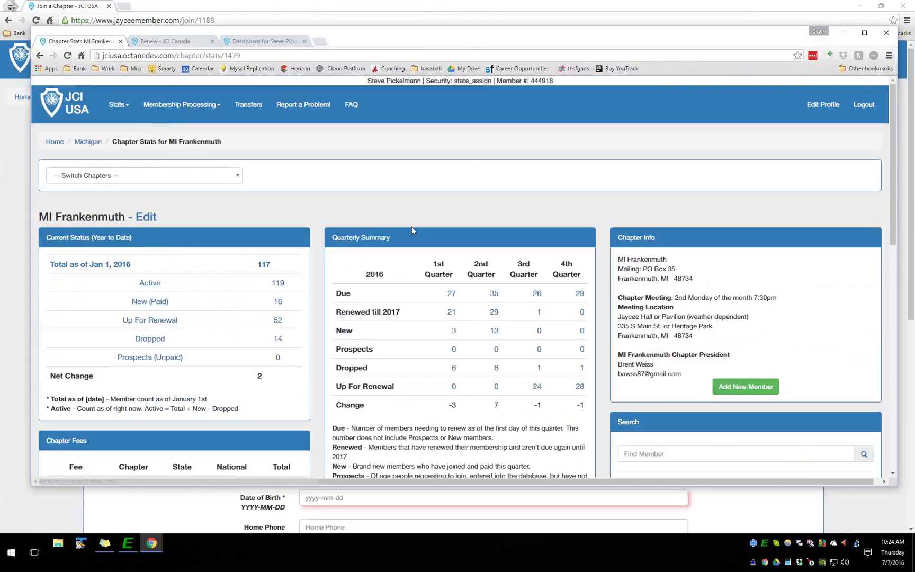
scroll(402, 233, "down", 1)
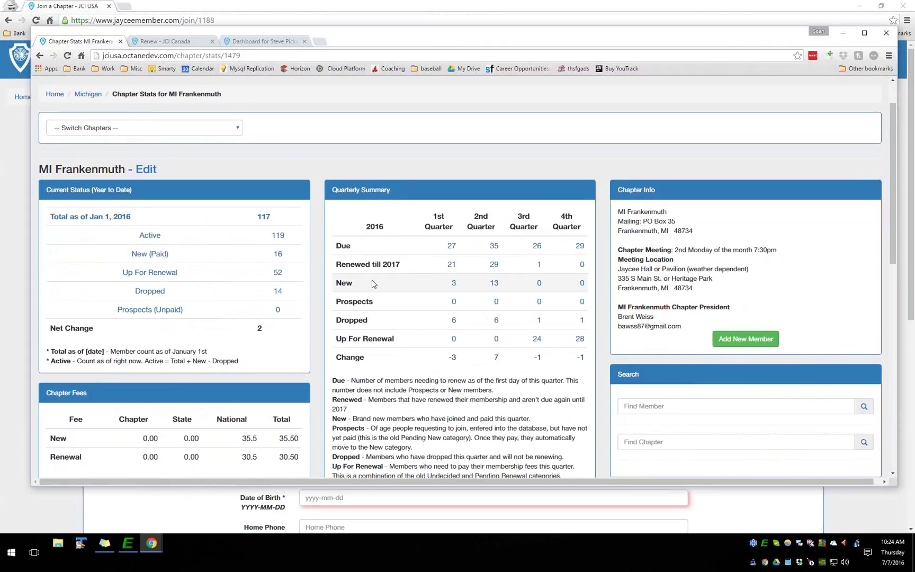
left_click(538, 321)
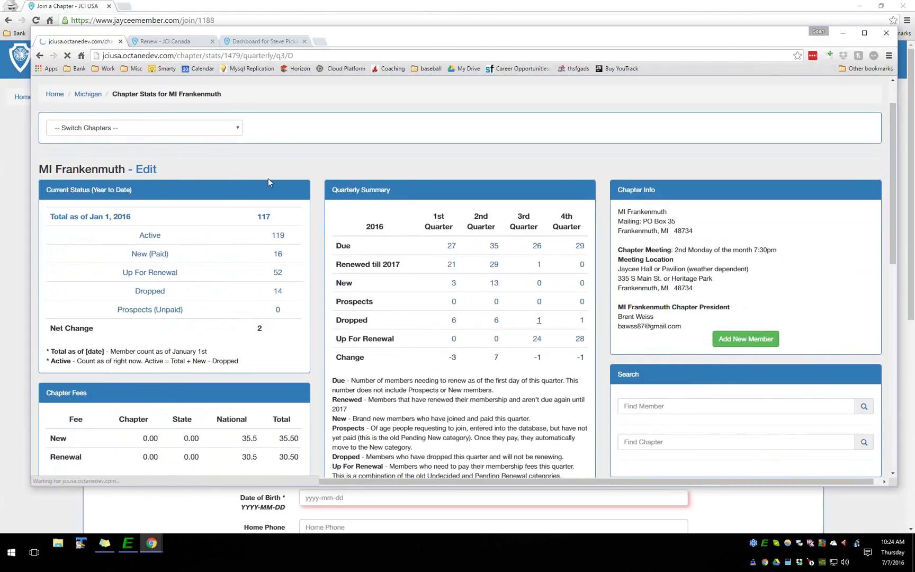
Restore the dropped member on the MI Frankenmuth 3rd-quarter dropped roster to their previous status
scroll(268, 179, "down", 2)
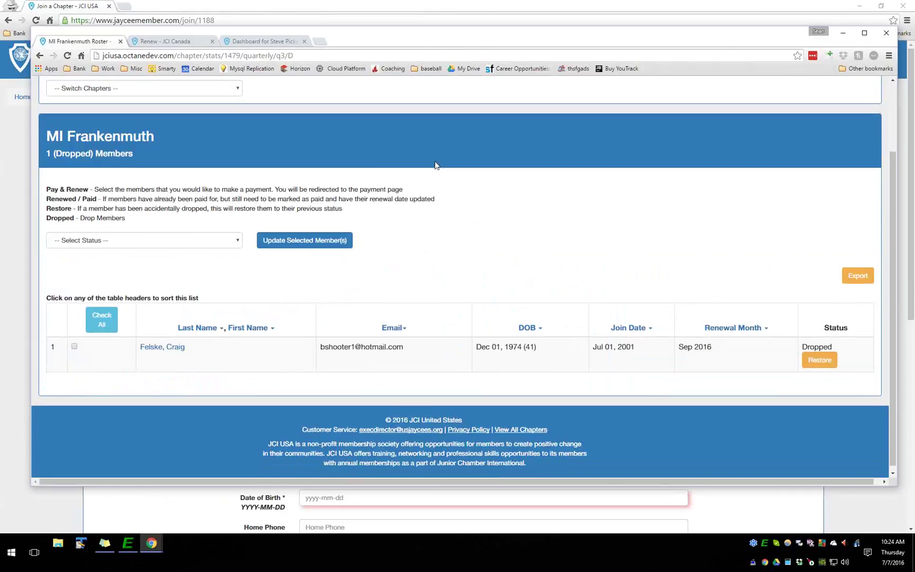
scroll(428, 164, "down", 1)
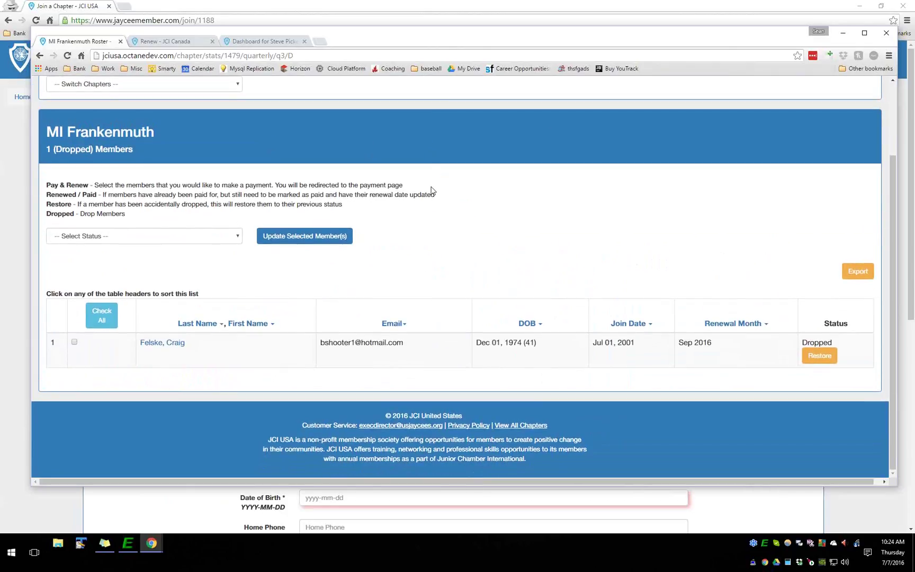
left_click(820, 357)
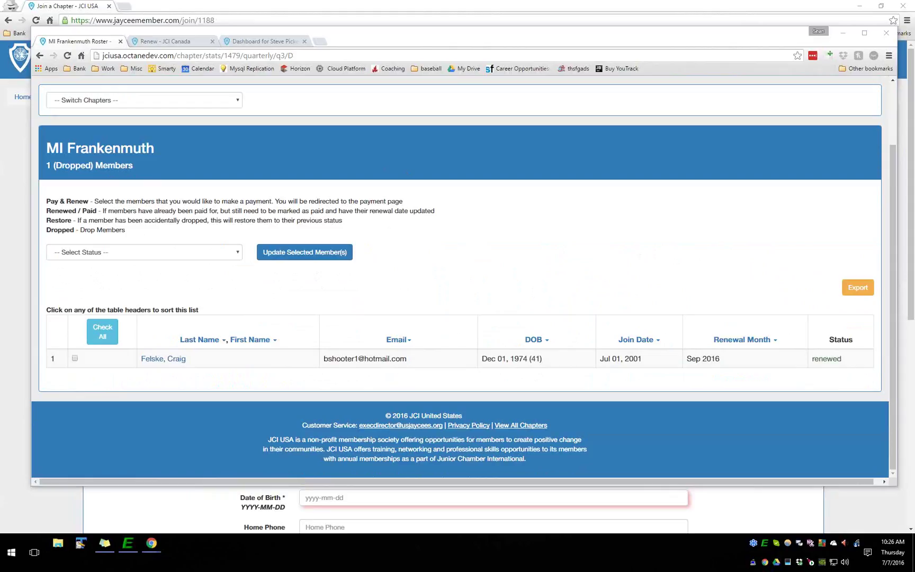
Select the restored member on the roster and view the available status update options without choosing one
scroll(239, 170, "up", 3)
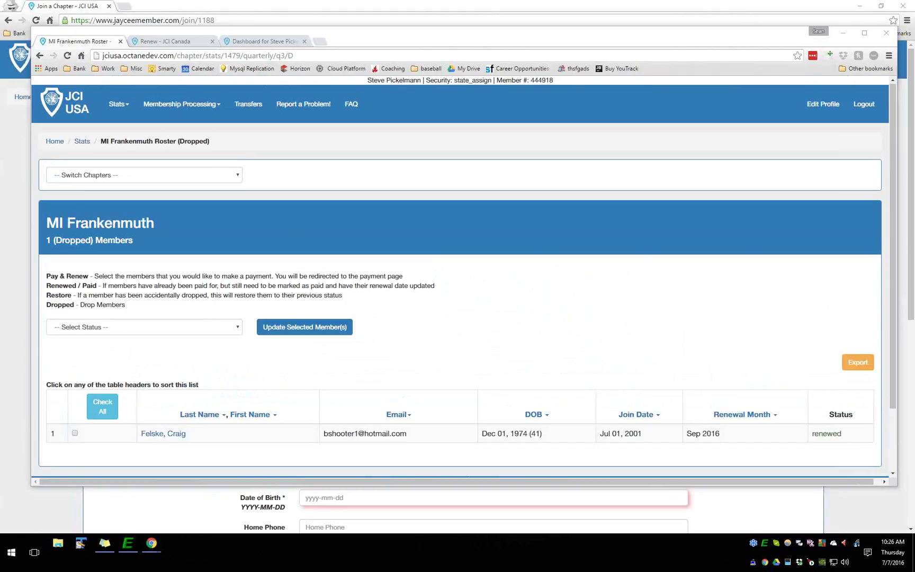
left_click(200, 116)
left_click(265, 132)
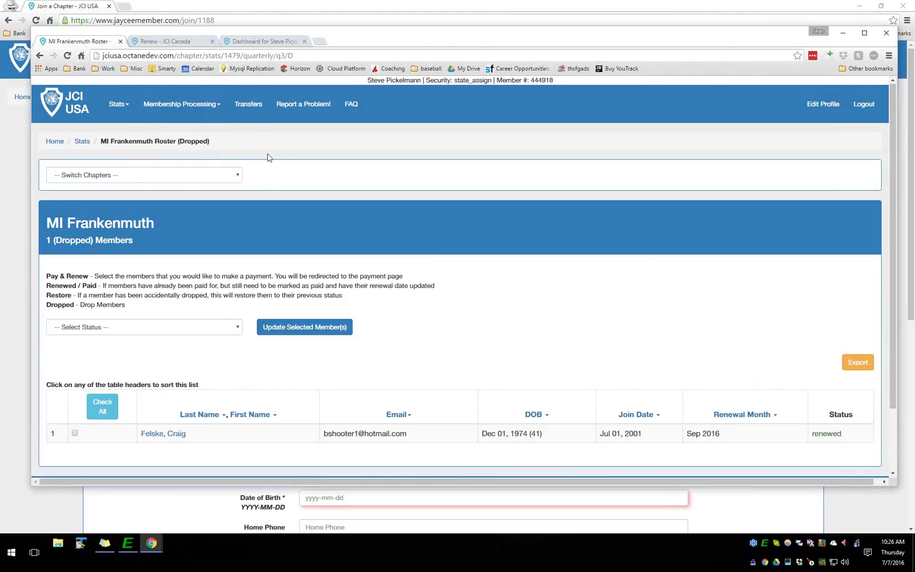
scroll(259, 157, "down", 2)
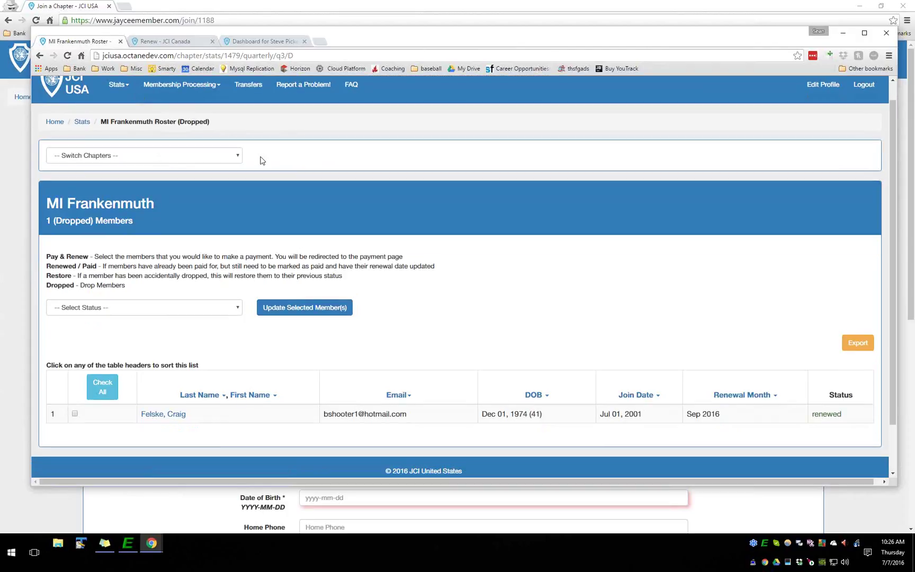
left_click(74, 370)
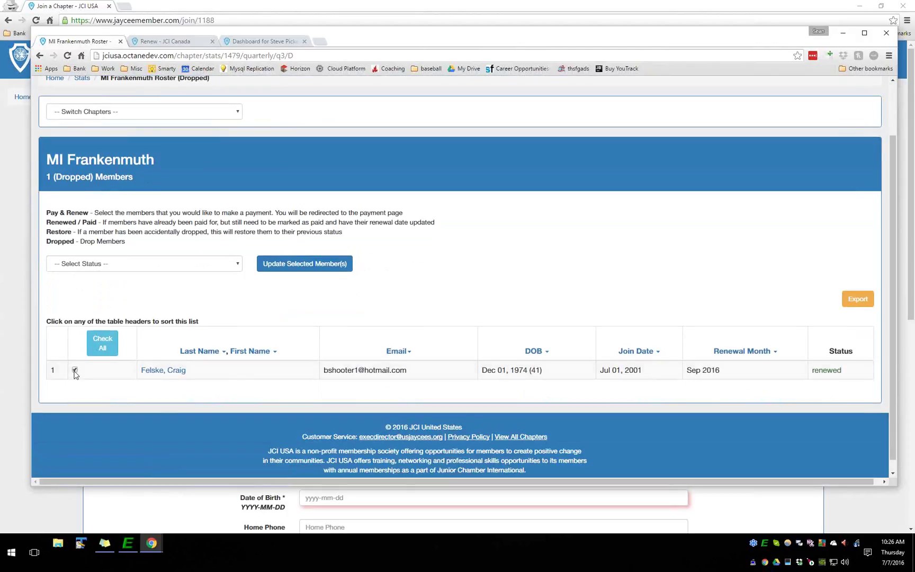
left_click(101, 265)
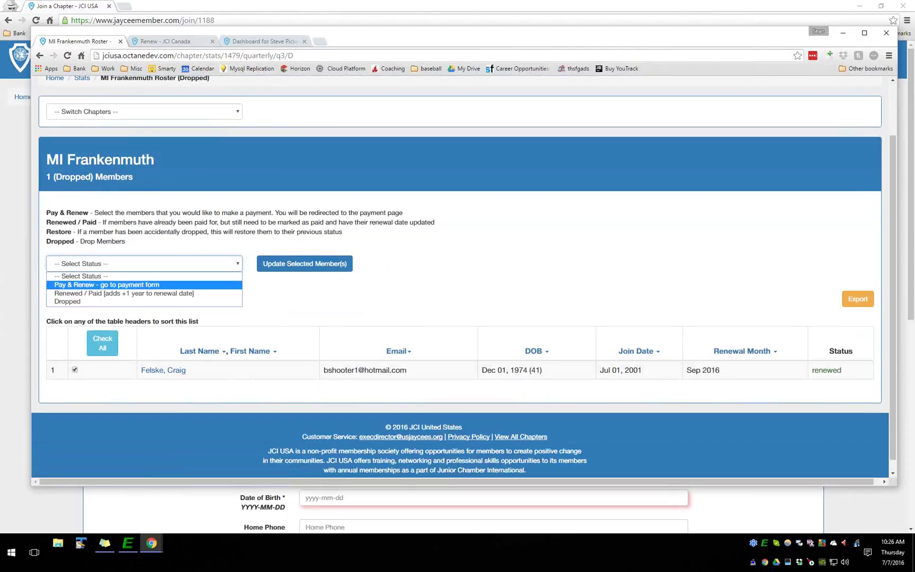
key("Up")
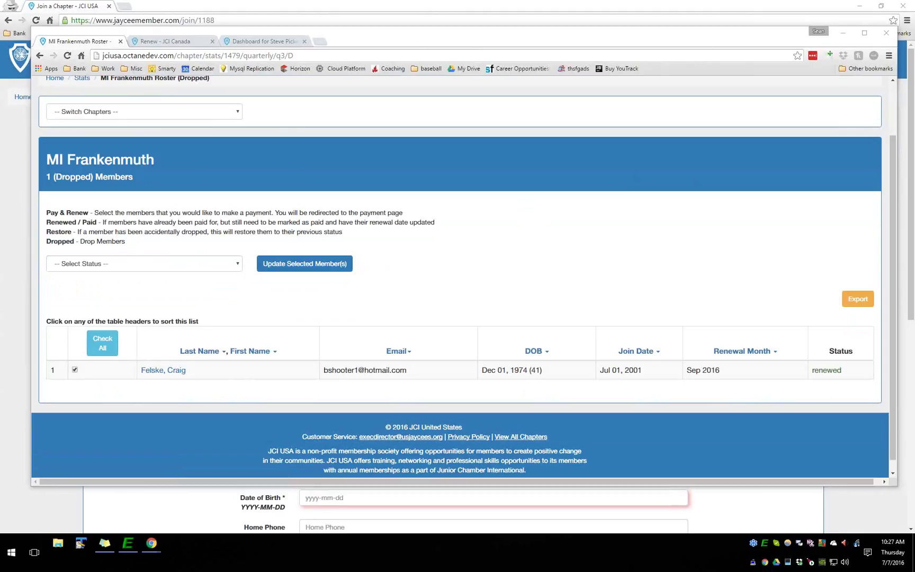
Switch to the JCI Canada site, return to its dashboard and open the early membership renewal payment page
left_click(168, 43)
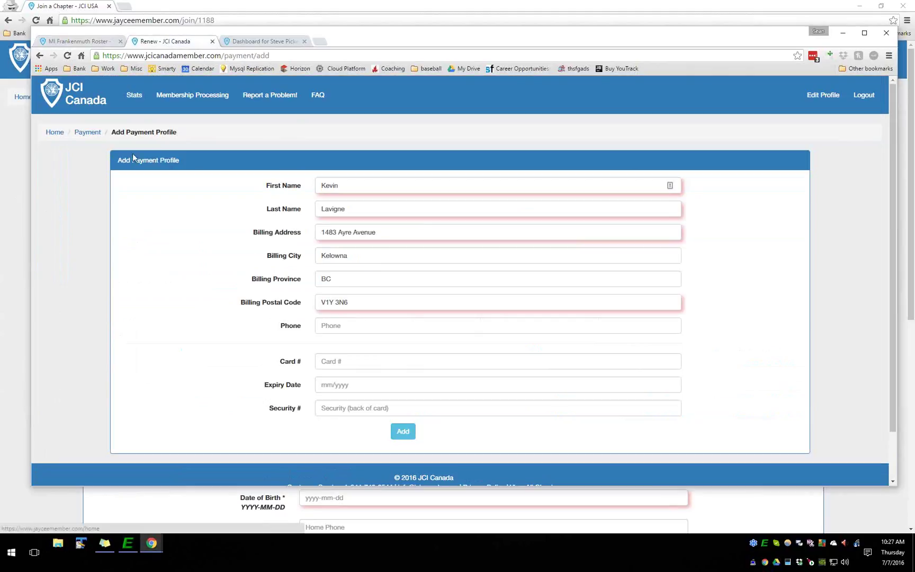
left_click(55, 133)
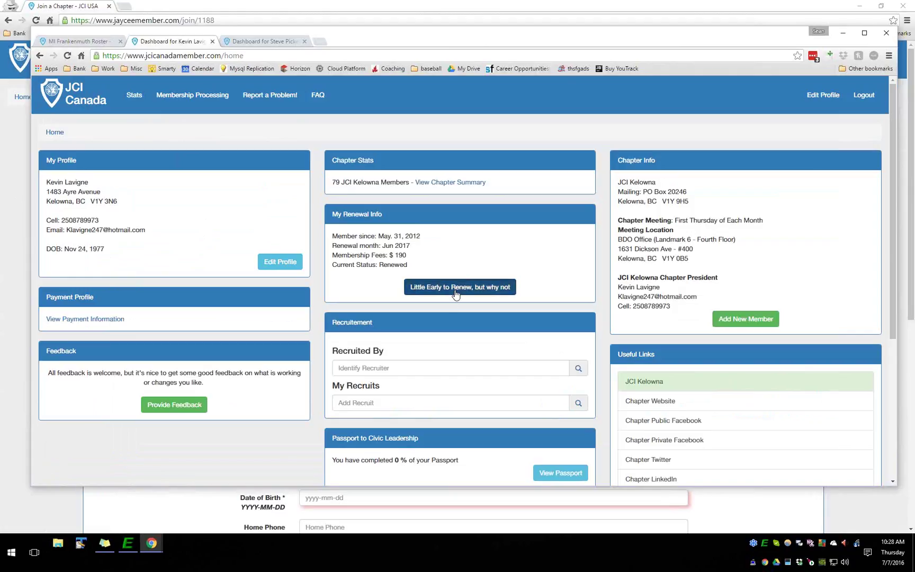
left_click(428, 284)
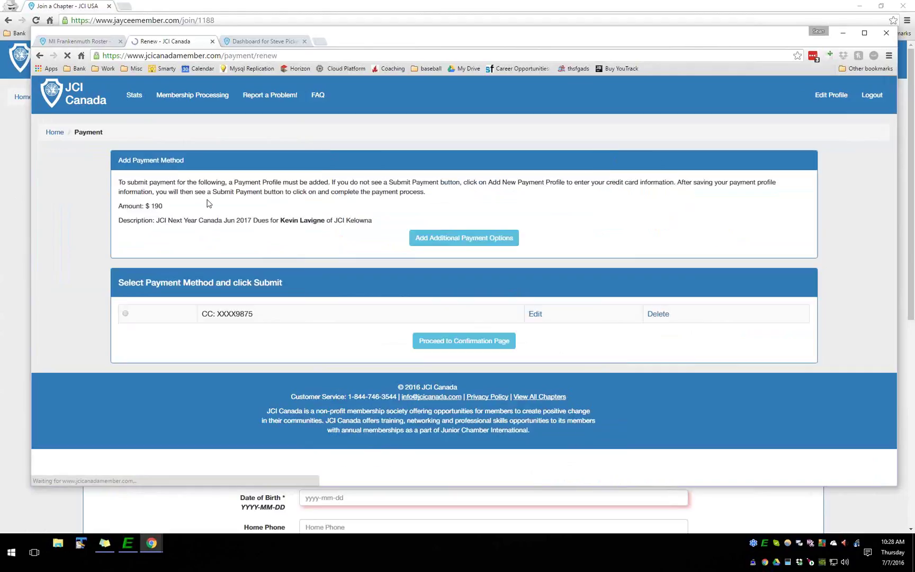
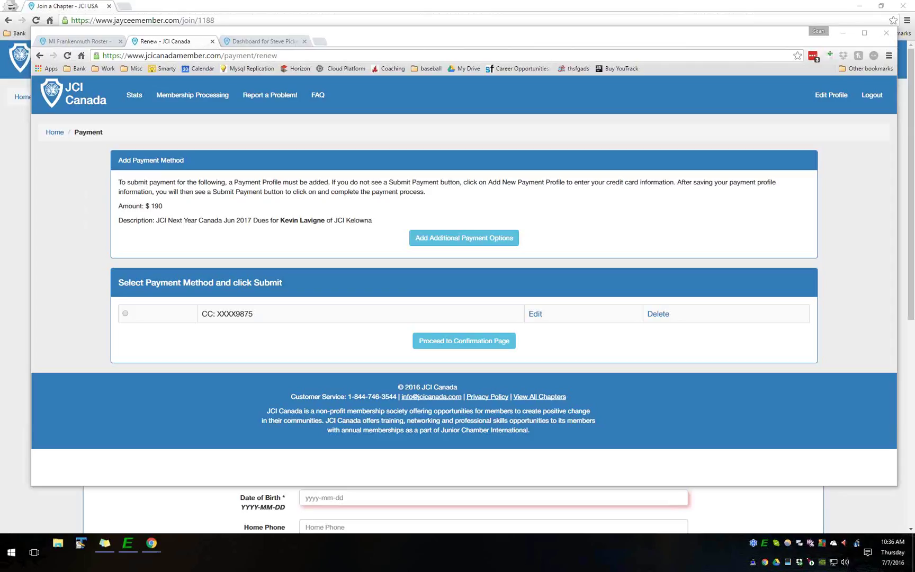
Switch back to the JCI USA site, return to the dashboard and look over its panels and useful links
left_click(71, 40)
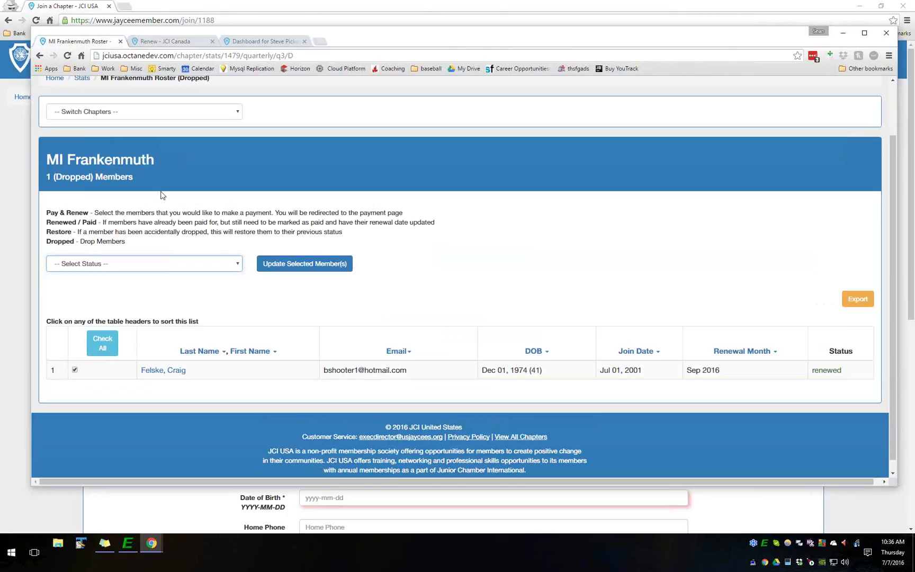
scroll(163, 196, "up", 2)
left_click(57, 142)
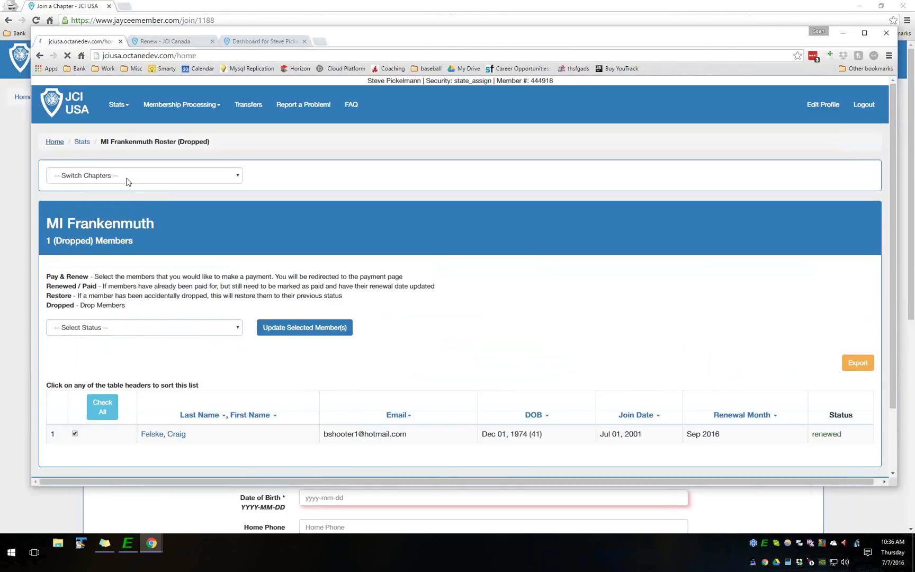
scroll(147, 180, "down", 3)
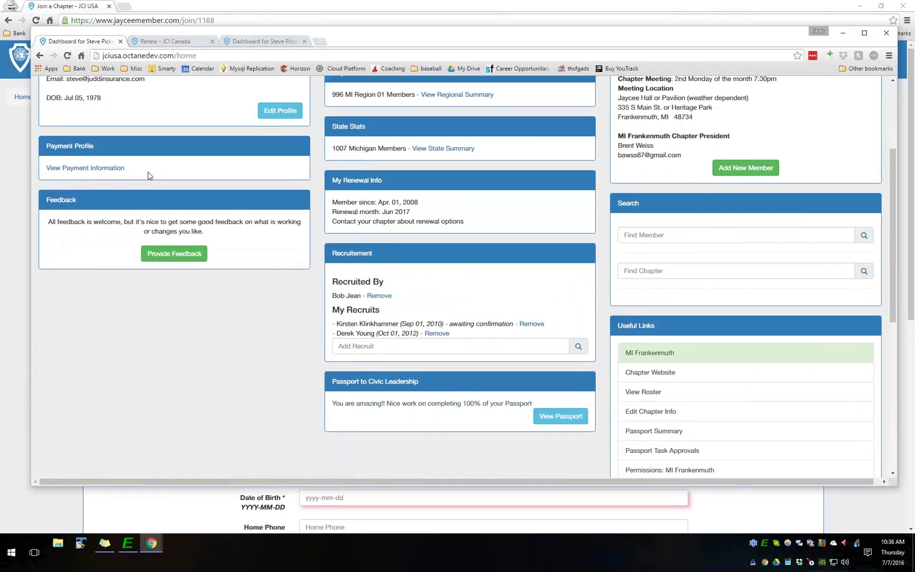
scroll(148, 175, "down", 2)
scroll(148, 175, "up", 1)
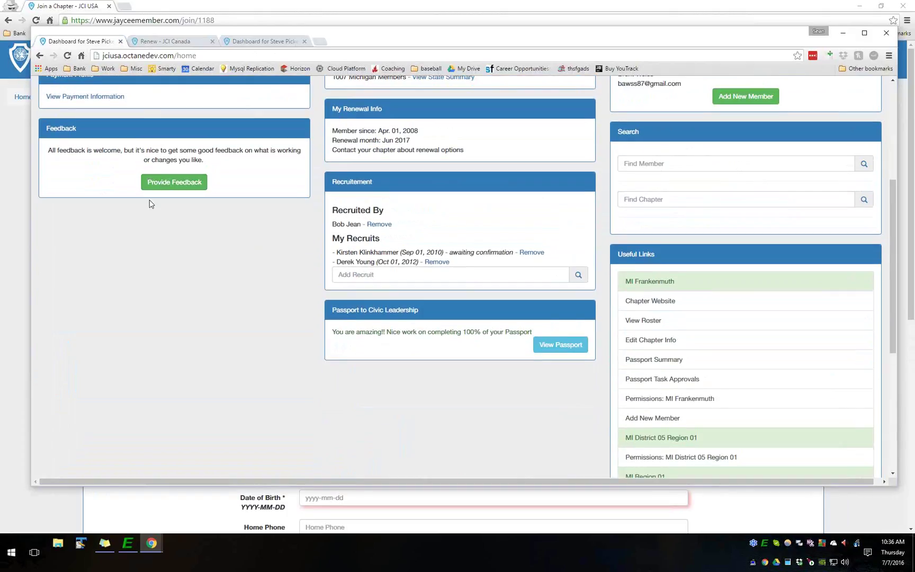
Open the chapter info form for MI Frankenmuth and review its fee, president, address and meeting fields
left_click(634, 342)
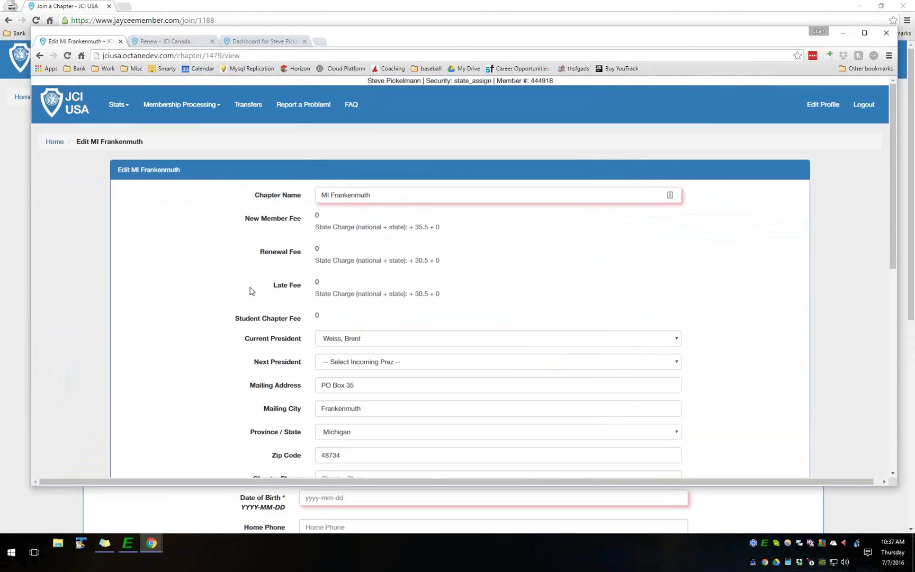
scroll(250, 290, "down", 3)
scroll(251, 289, "up", 2)
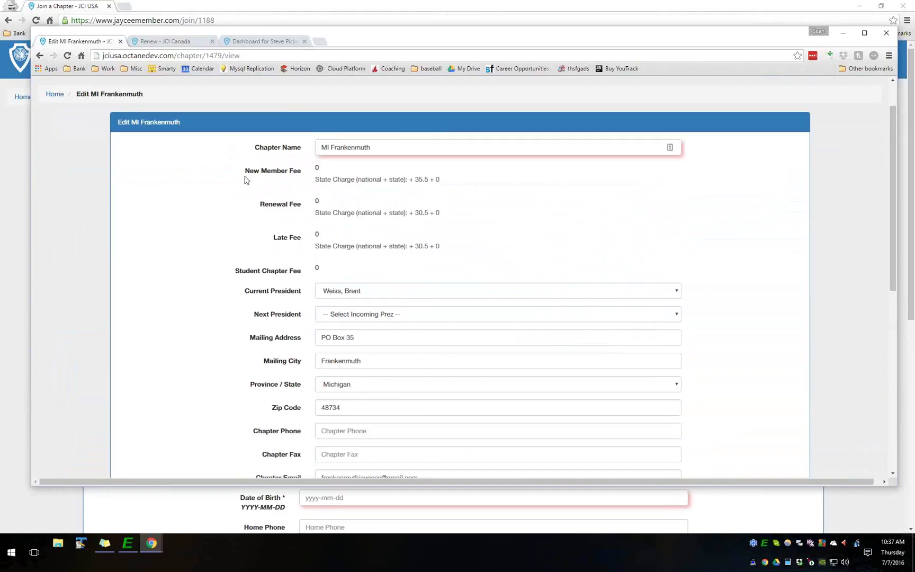
scroll(225, 198, "down", 3)
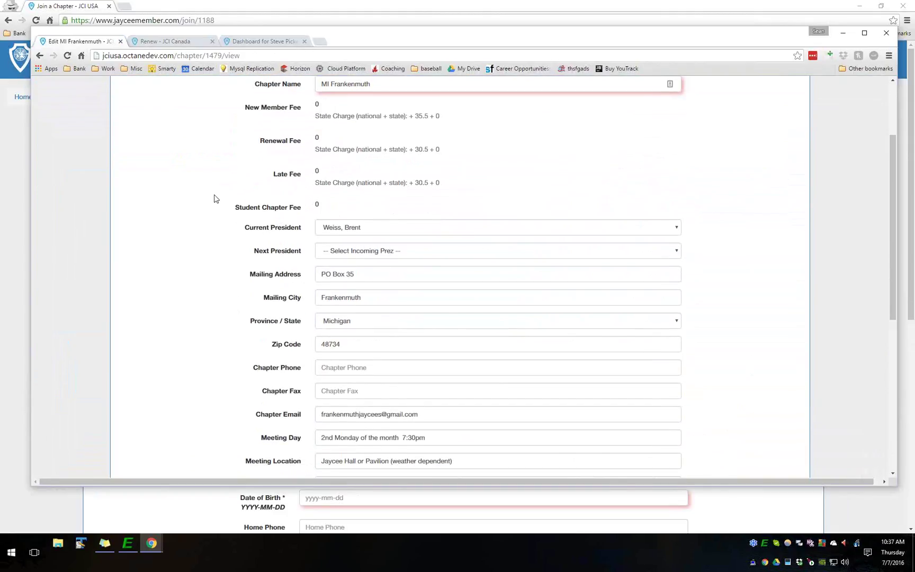
scroll(189, 205, "up", 4)
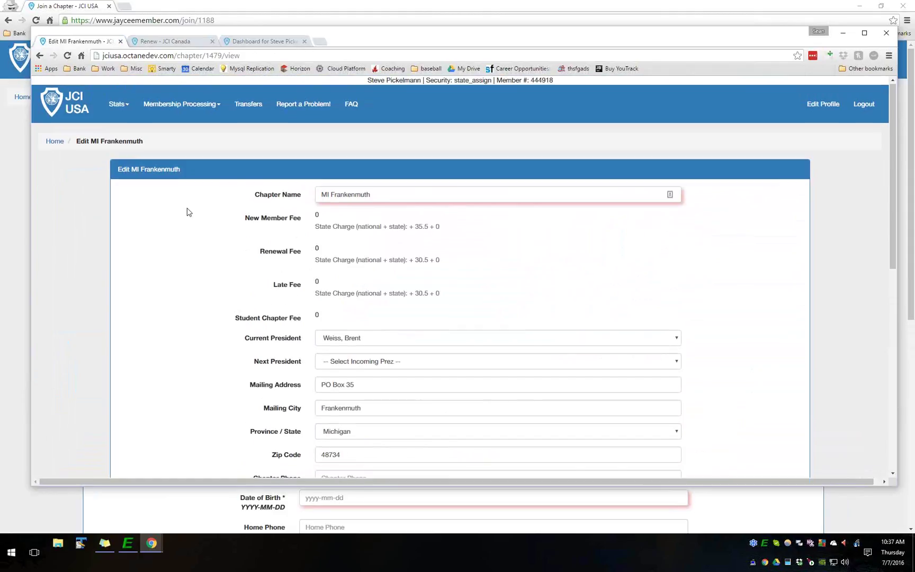
Go back to the dashboard and review its profile, stats, renewal, recruitment, Passport and useful links sections
key("alt+Left")
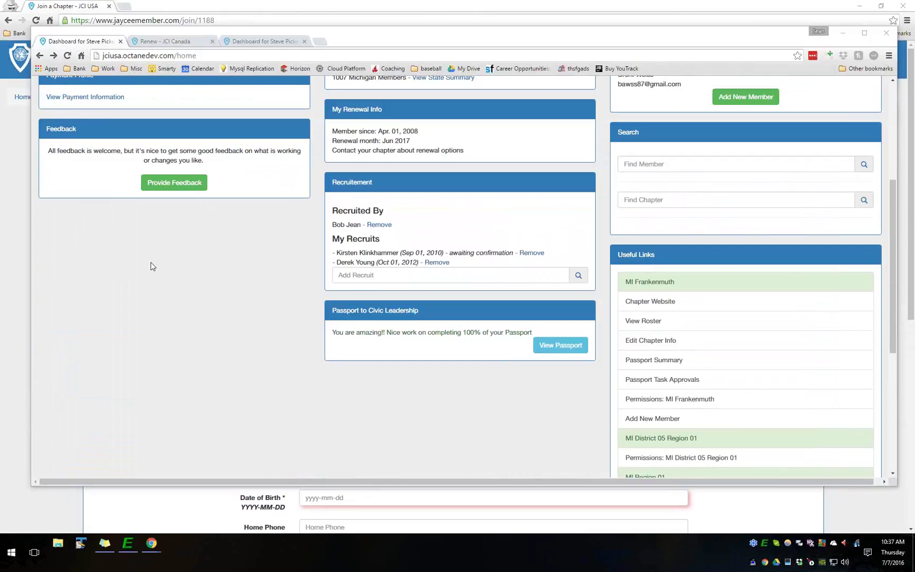
scroll(176, 257, "up", 4)
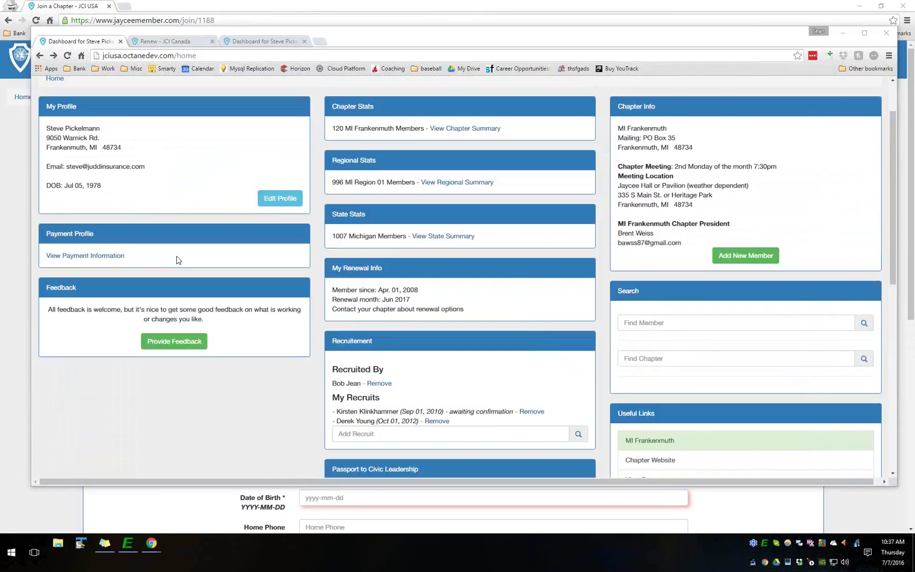
scroll(248, 244, "down", 3)
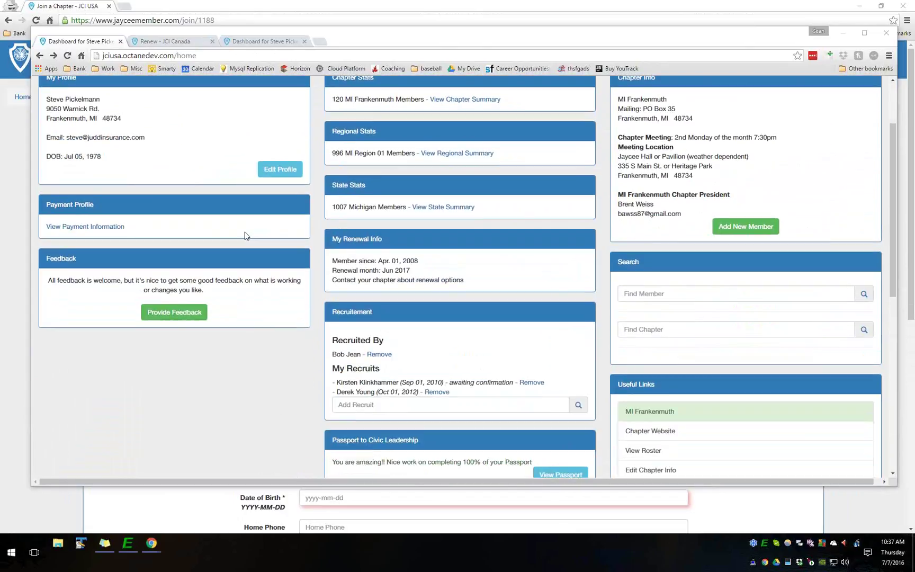
scroll(245, 236, "up", 2)
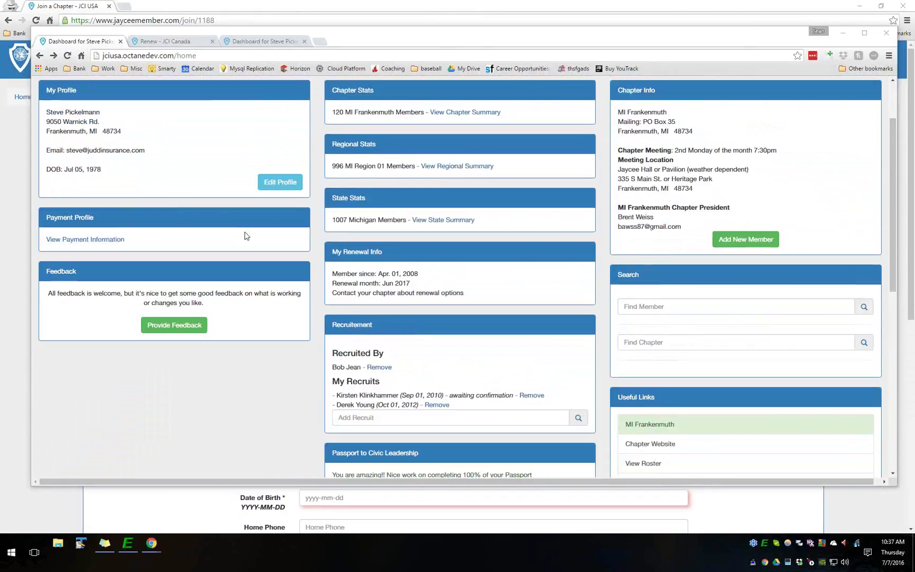
scroll(245, 235, "up", 2)
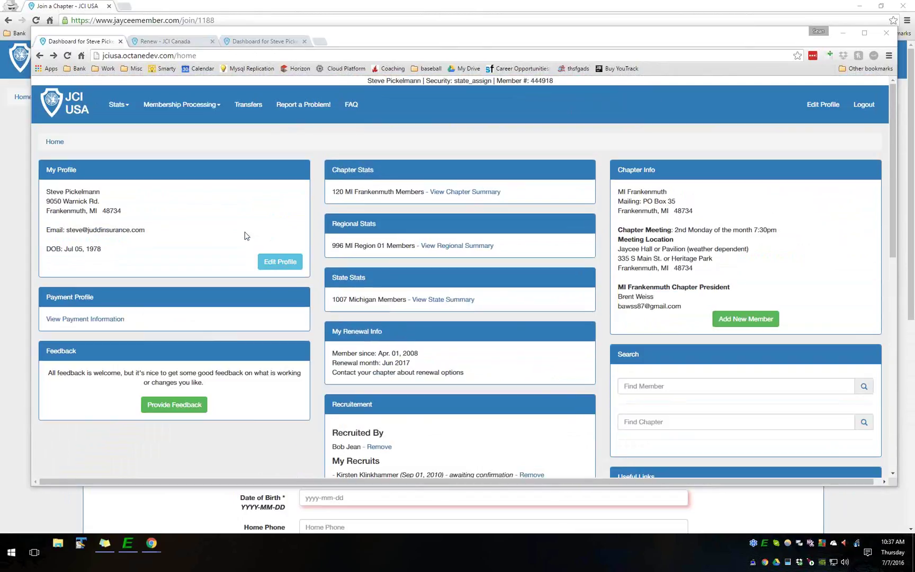
scroll(245, 233, "down", 3)
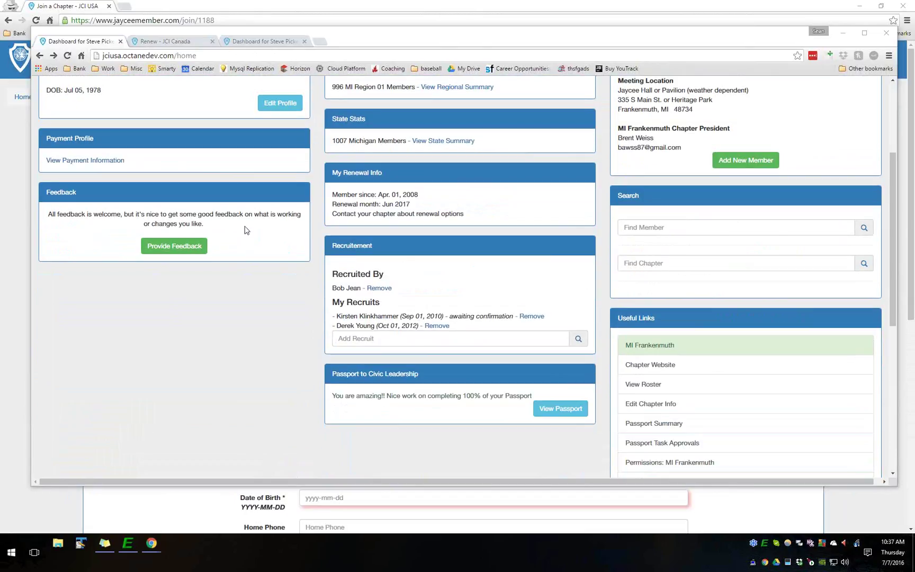
scroll(245, 230, "up", 3)
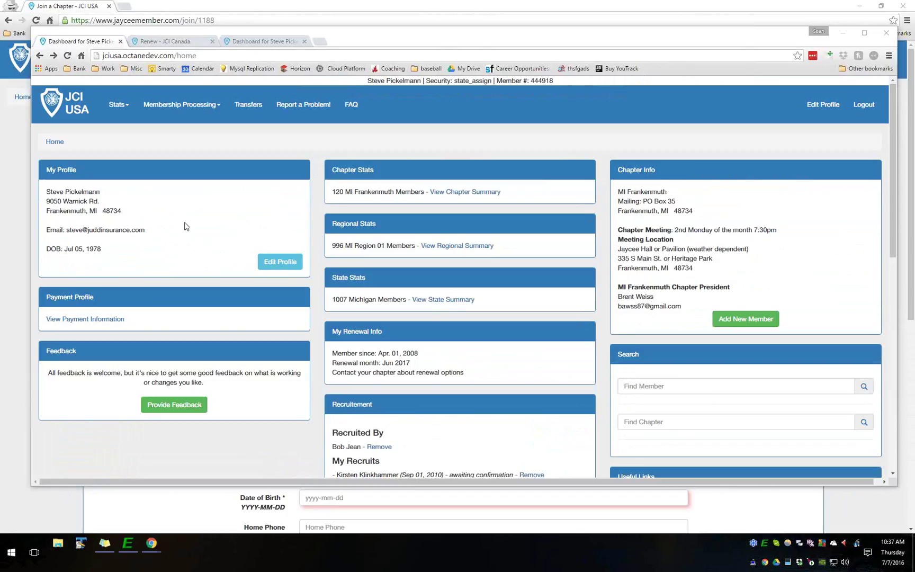
scroll(185, 227, "down", 4)
scroll(185, 226, "up", 4)
scroll(187, 225, "down", 1)
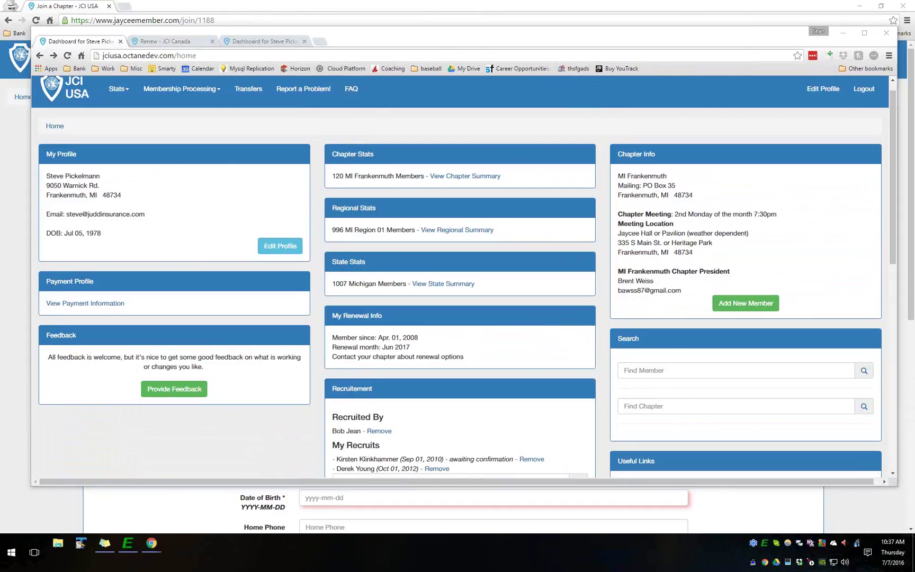